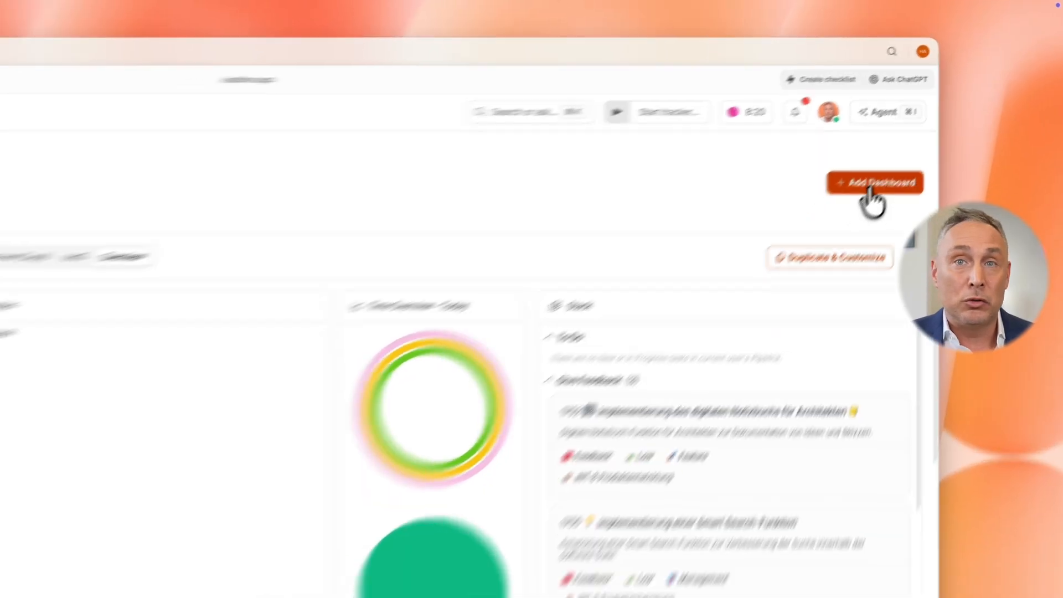
Create a new dashboard named "Test dashboard"
left_click(936, 123)
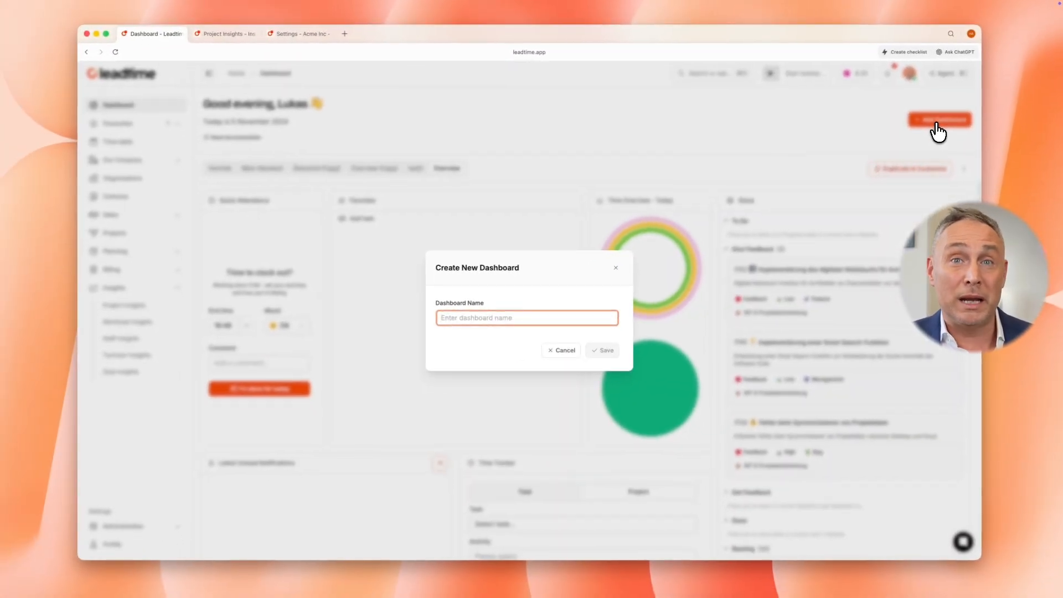
type("Test dashboard")
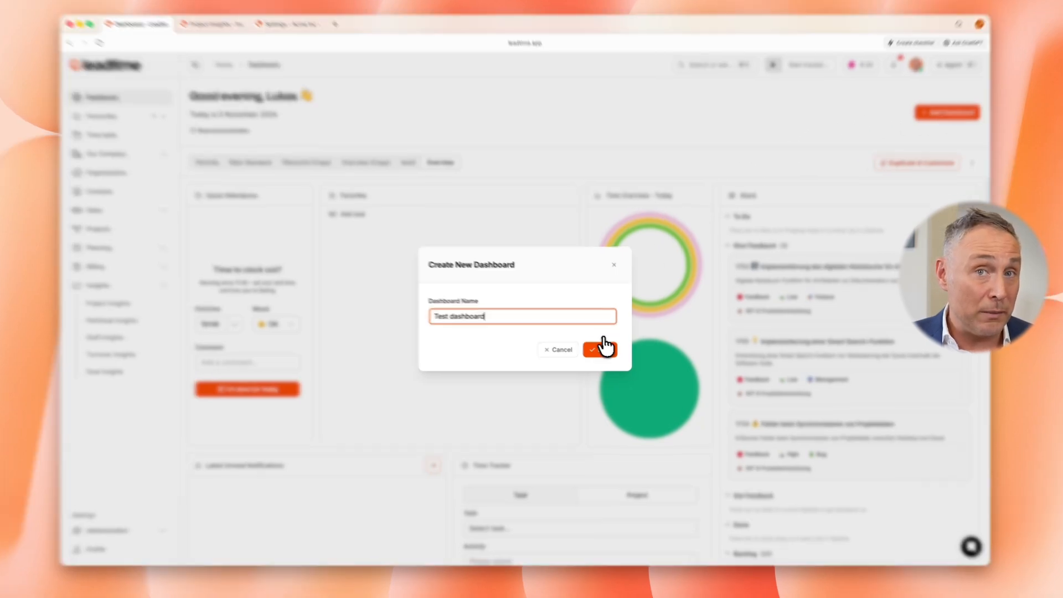
left_click(603, 350)
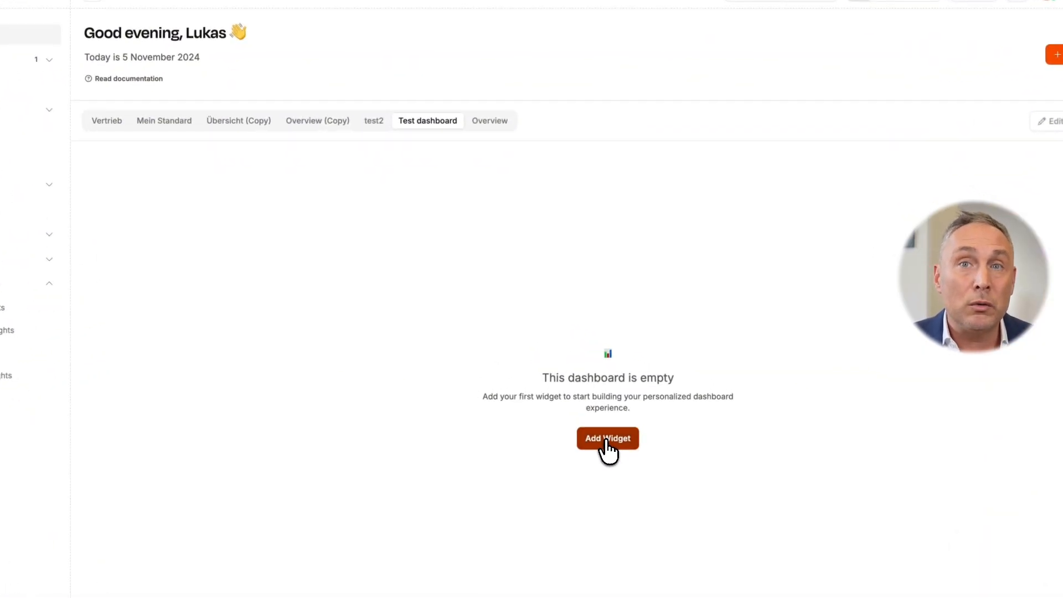
Add a Time Tracker Widget to the empty dashboard, finding its widget type by searching for "tim"
left_click(606, 440)
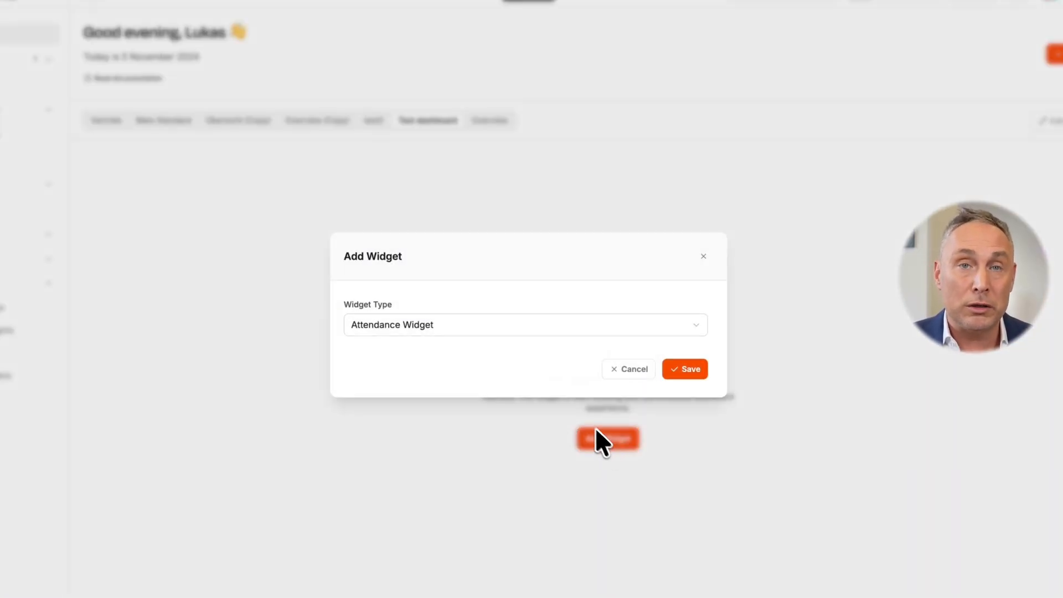
left_click(485, 331)
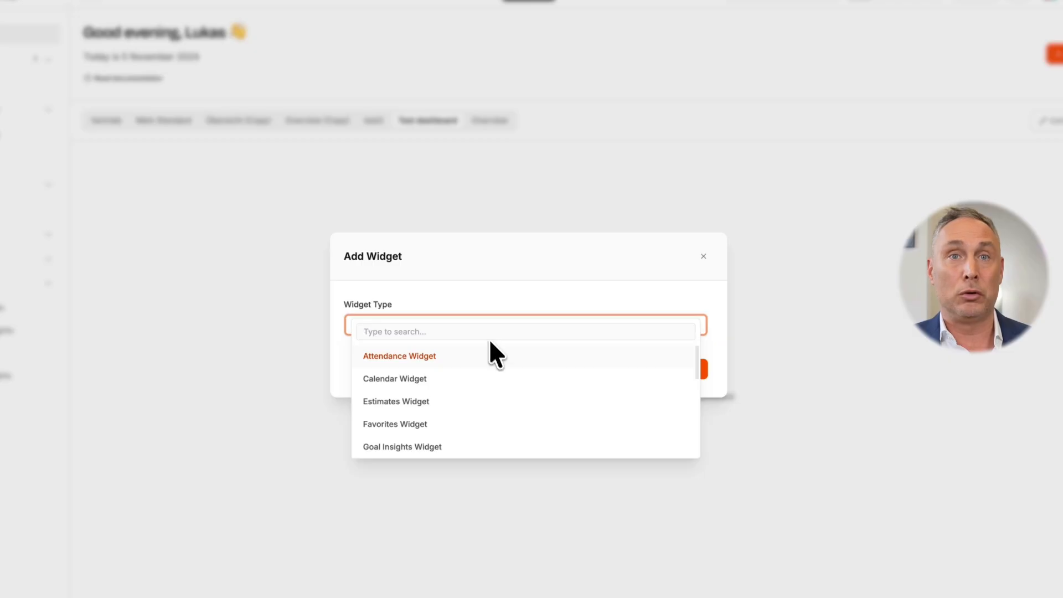
scroll(495, 357, "down", 5)
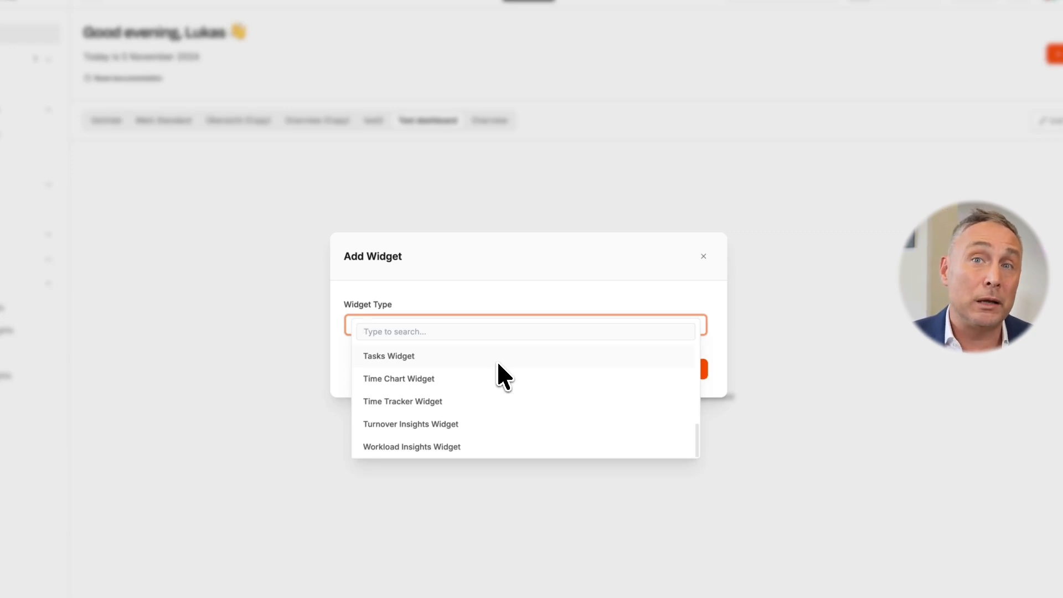
scroll(498, 363, "up", 5)
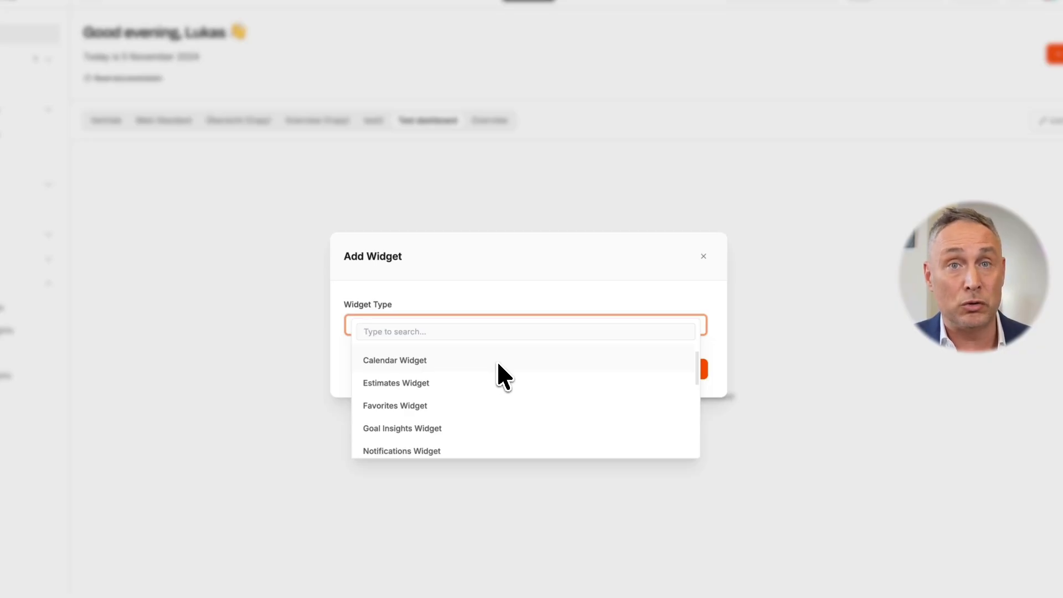
type("tim")
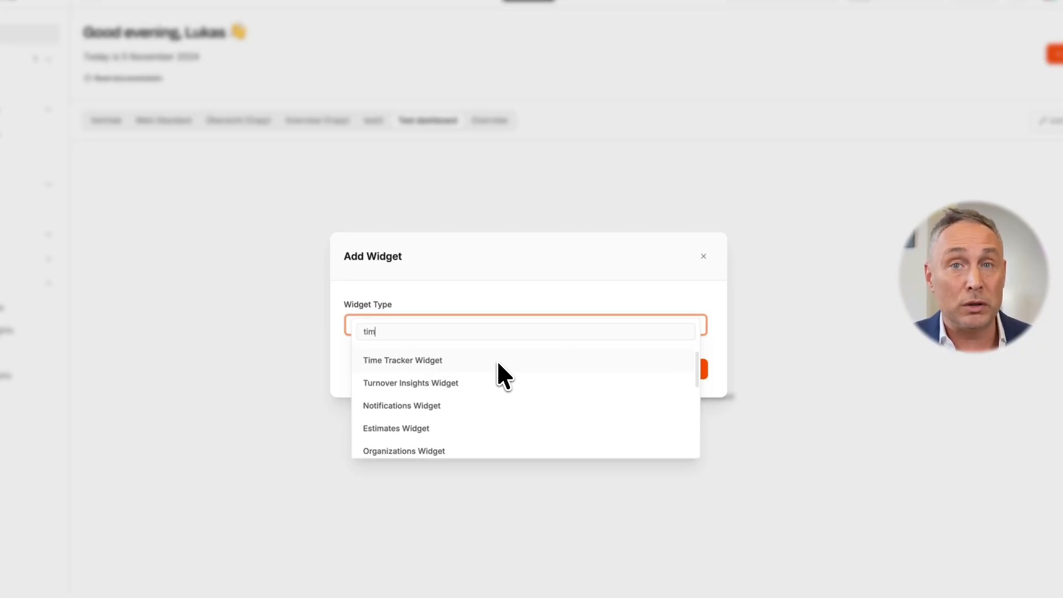
left_click(486, 377)
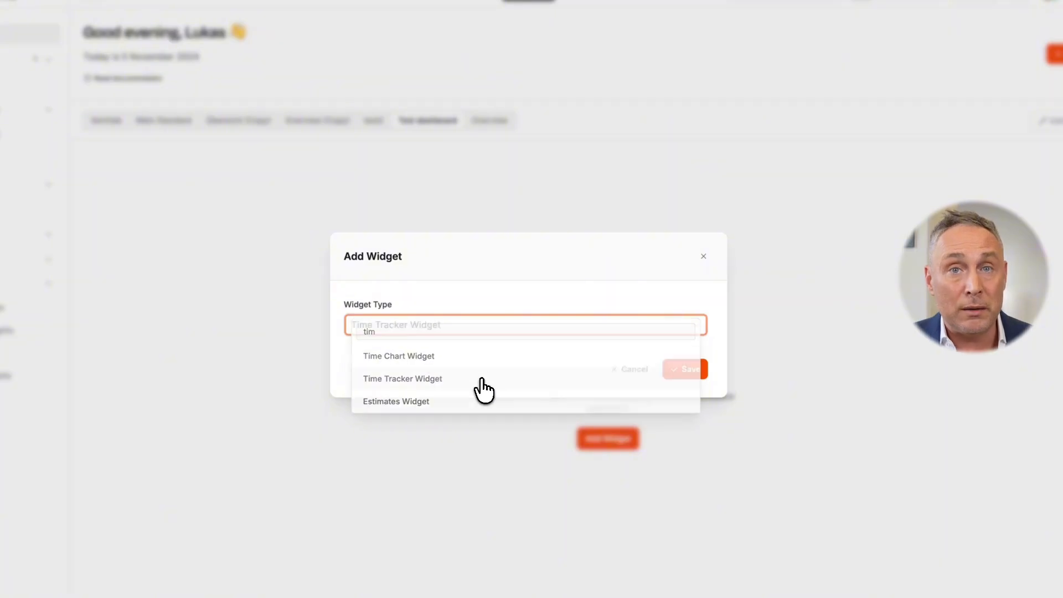
left_click(673, 371)
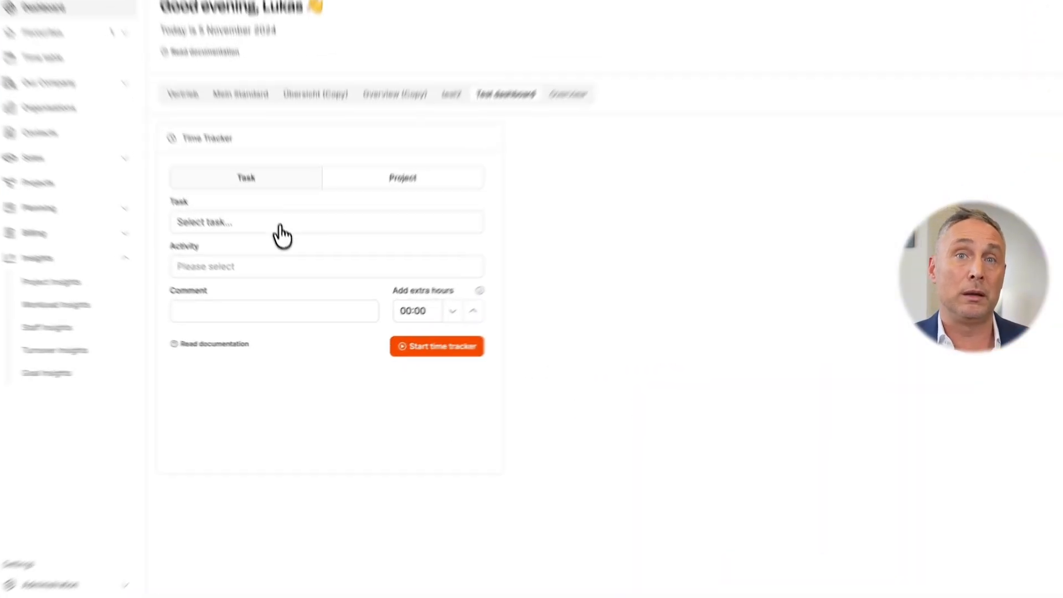
Start a time tracker for task 1647 Fehler bei der Projekterstellung with activity Management, comment "just checking" and 00:15 extra hours
left_click(280, 227)
left_click(287, 358)
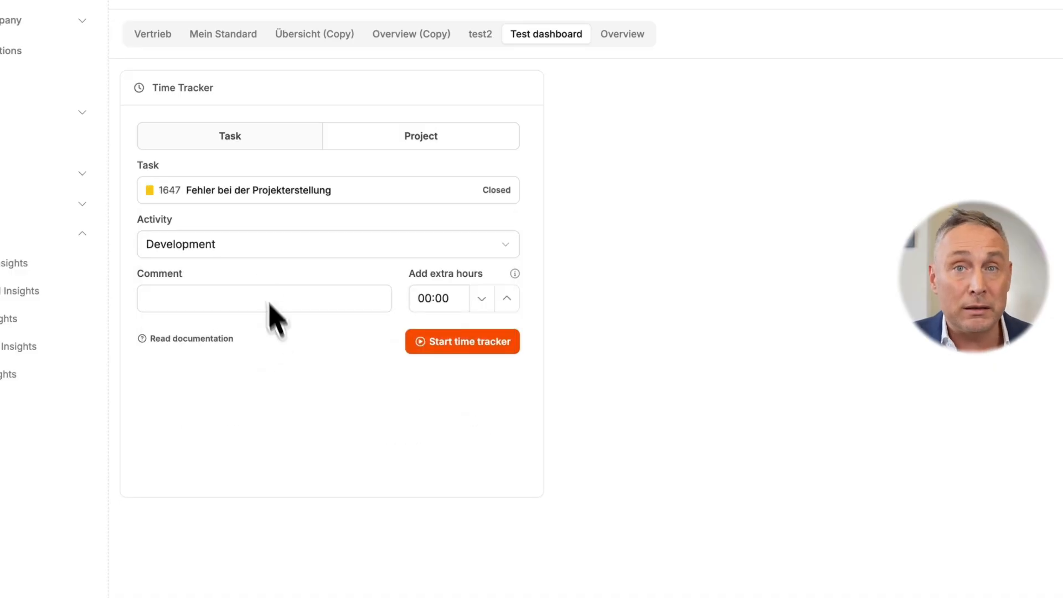
left_click(256, 253)
left_click(250, 305)
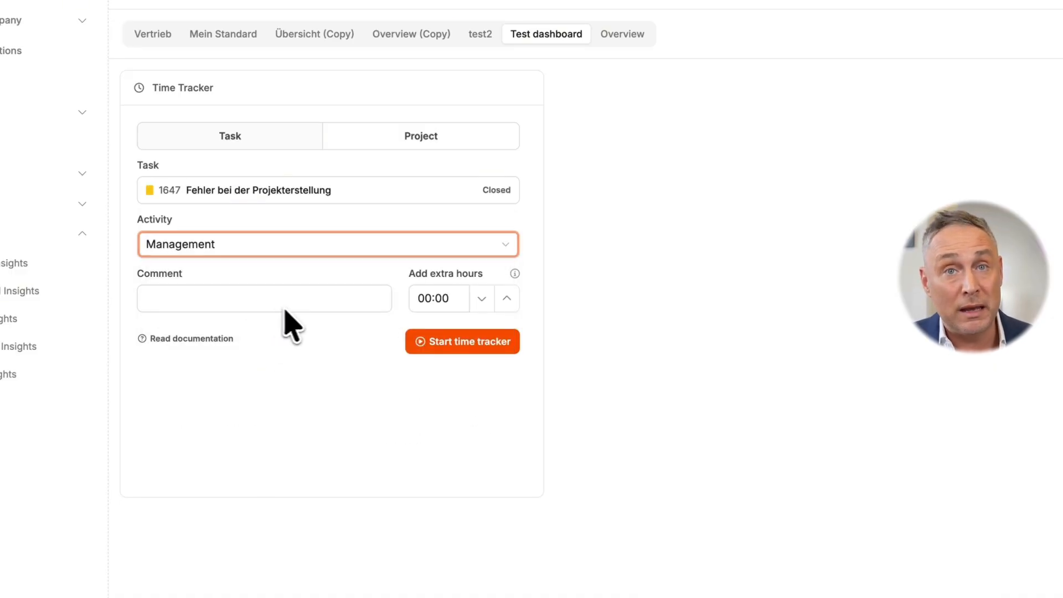
left_click(318, 299)
type("j")
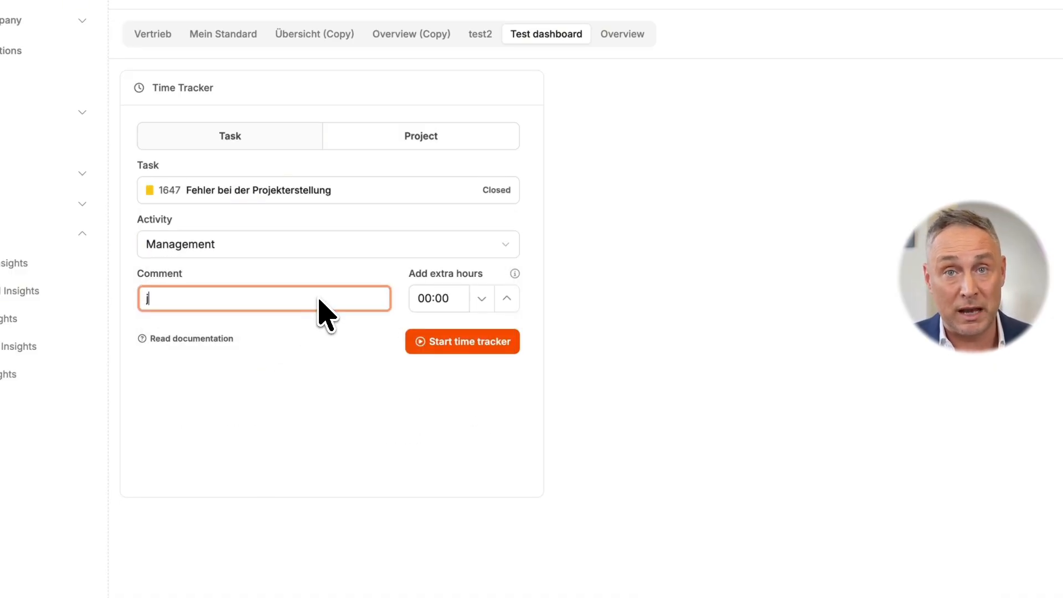
type("ust checking")
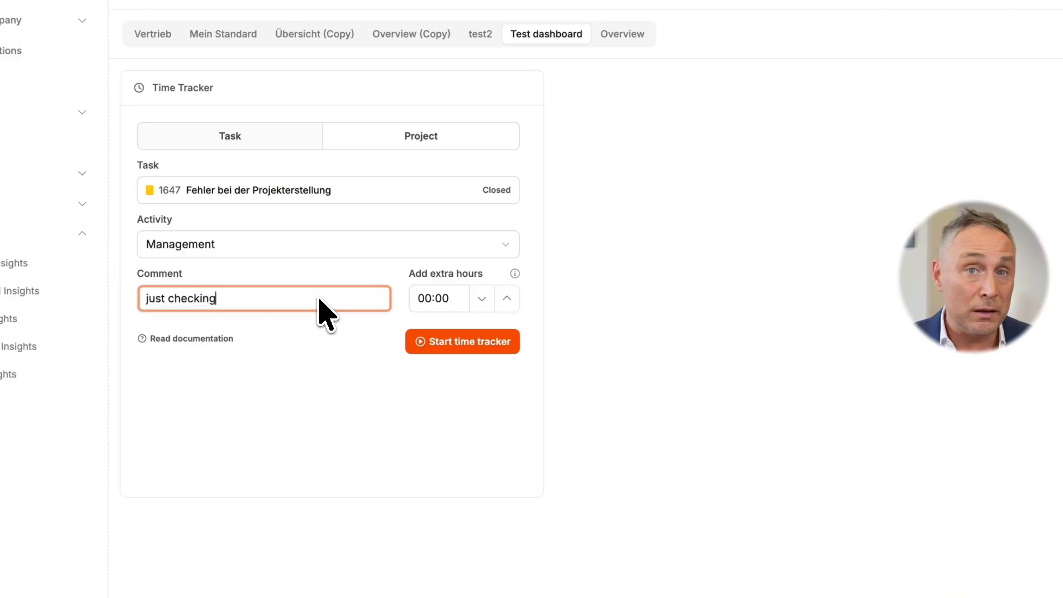
left_click(506, 302)
left_click(501, 349)
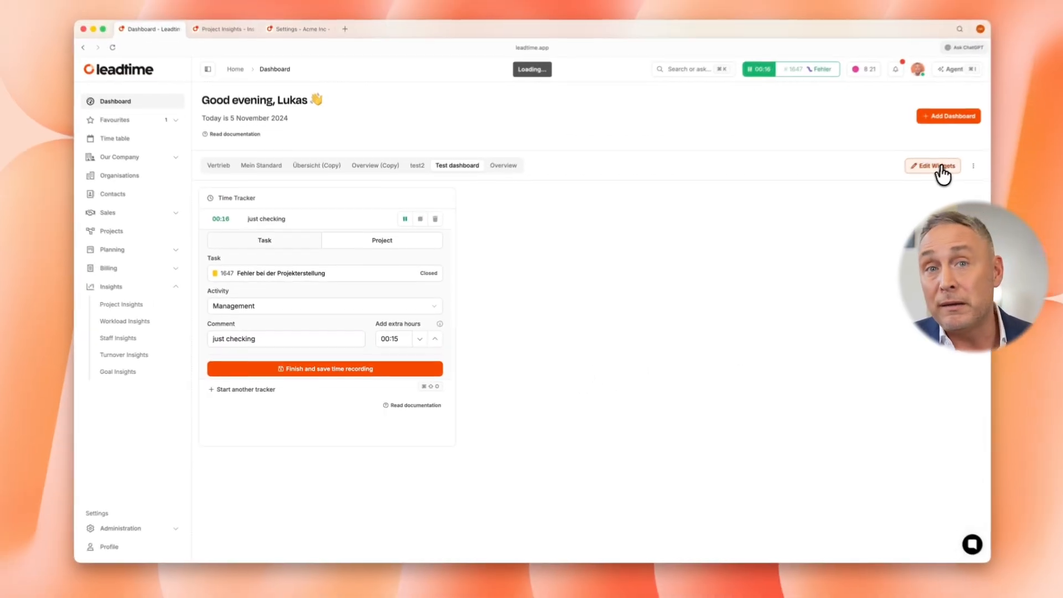
Add an Attendance Widget beside the time tracker, narrow it to about half its width and leave edit mode
left_click(835, 168)
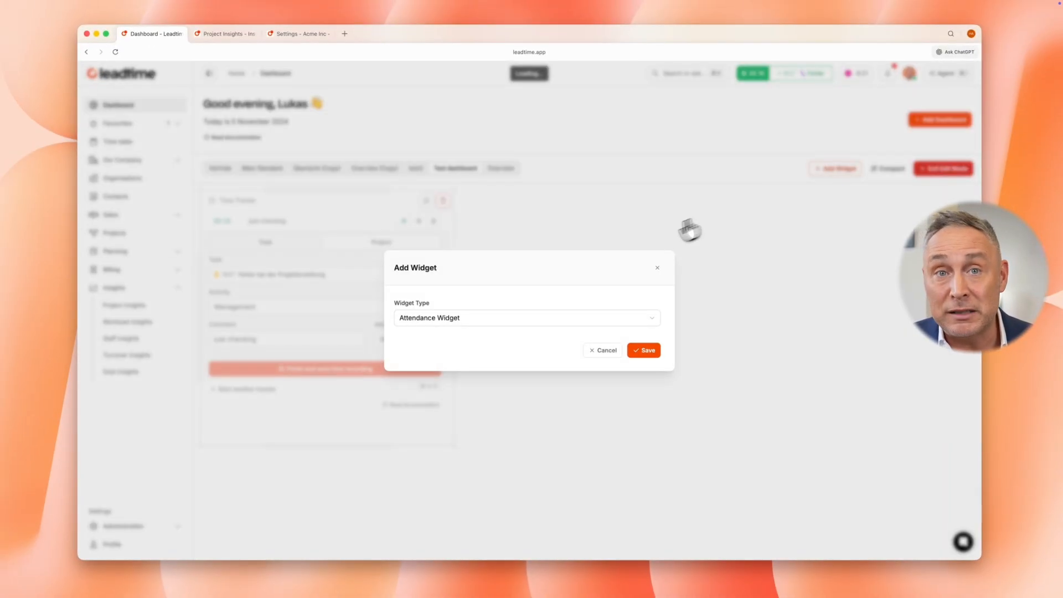
left_click(632, 351)
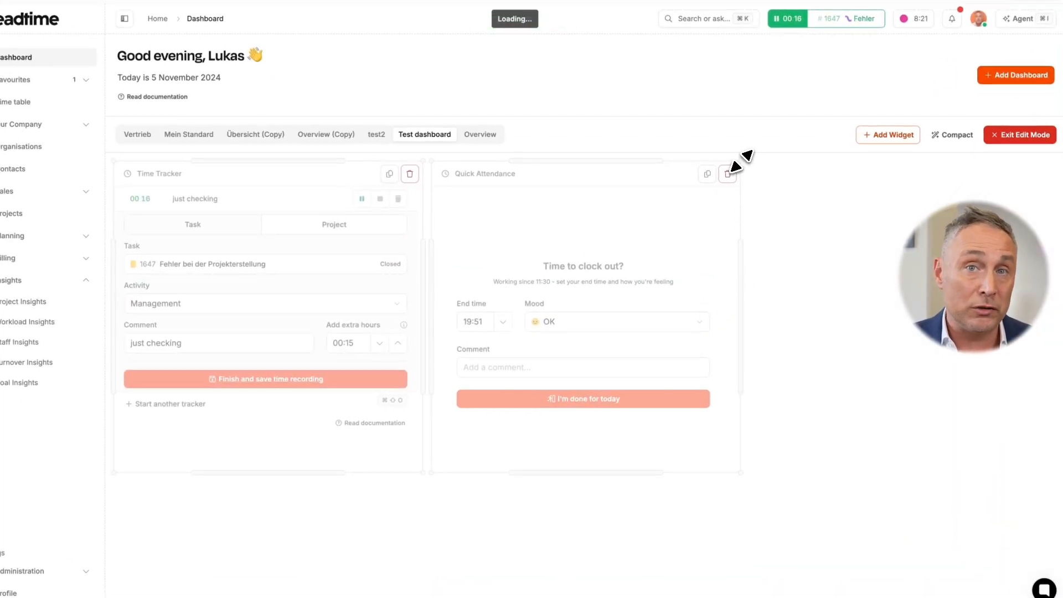
left_click_drag(740, 161, 628, 167)
left_click(1019, 135)
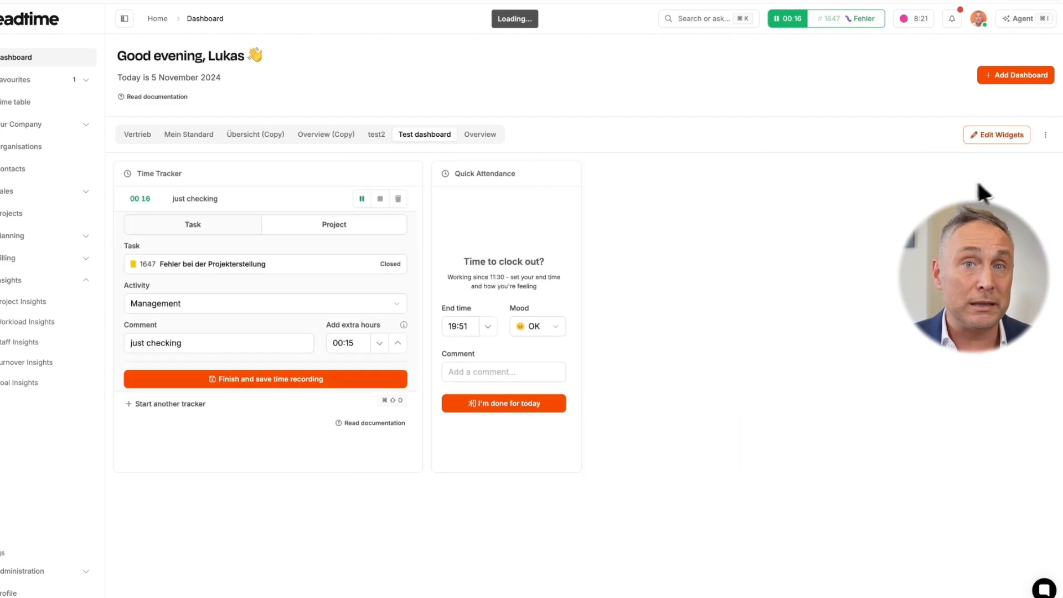
Reopen the dashboard for editing and add a Calendar Widget with the Mood display mode
left_click(987, 139)
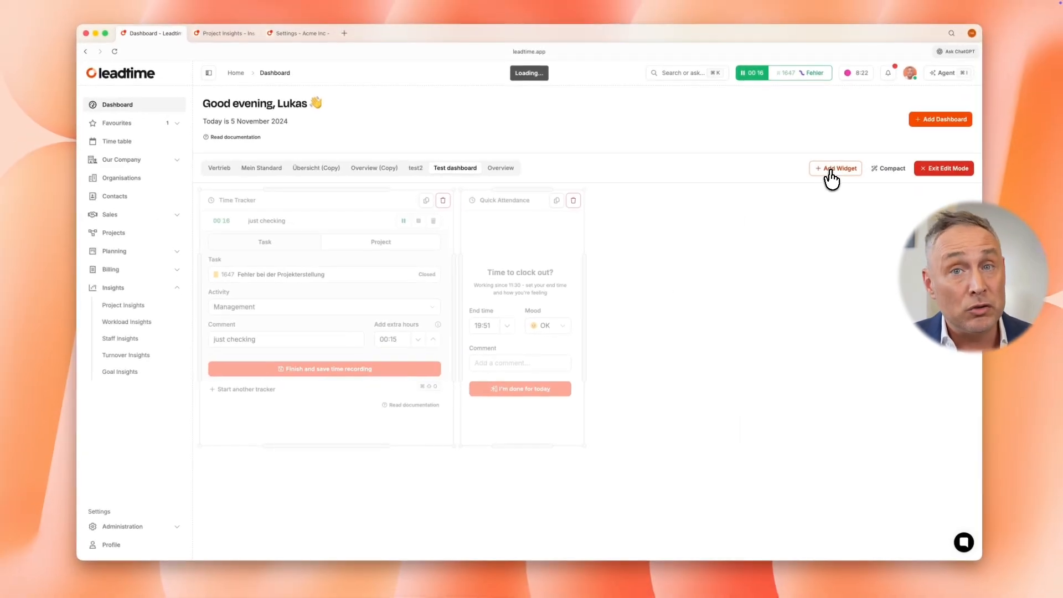
left_click(831, 171)
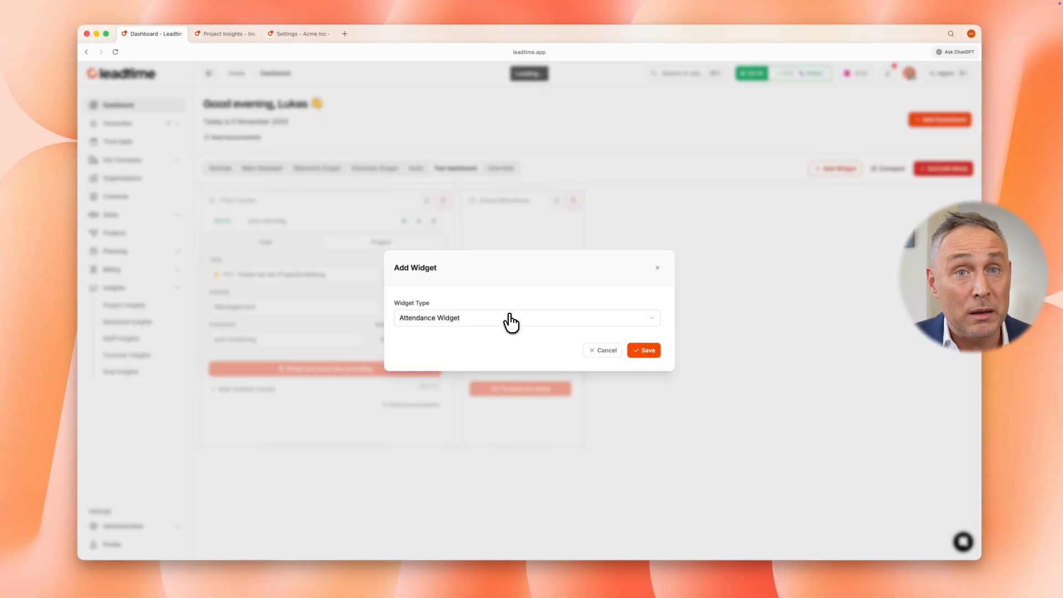
left_click(509, 320)
left_click(477, 360)
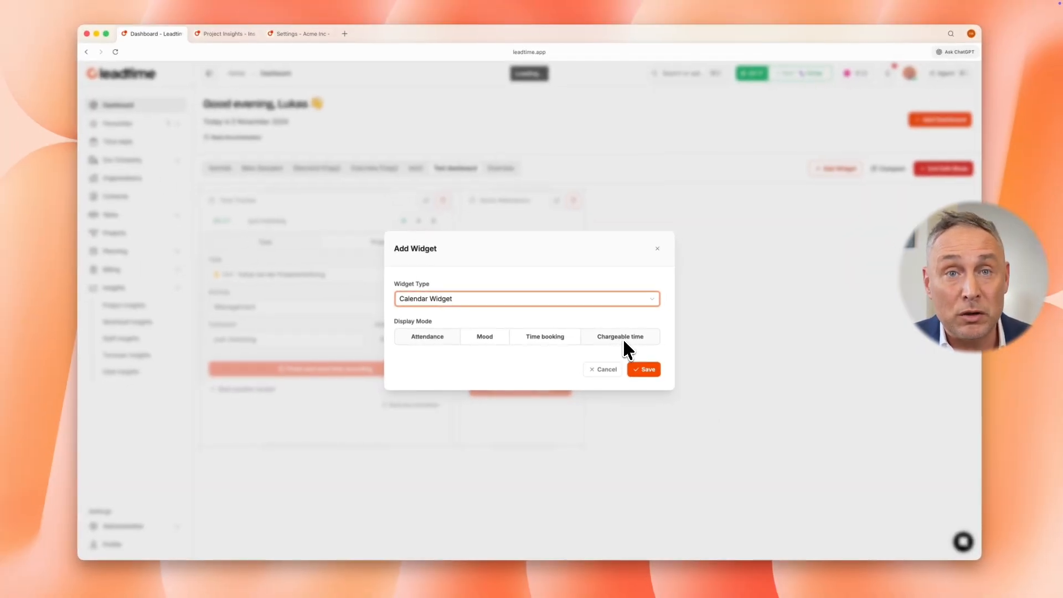
left_click(503, 339)
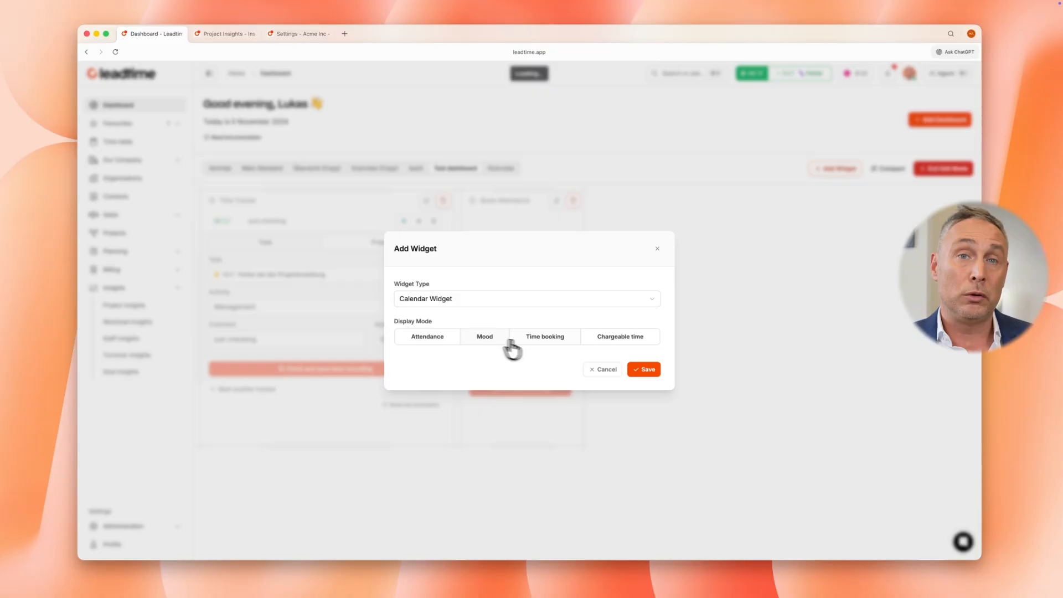
left_click(644, 369)
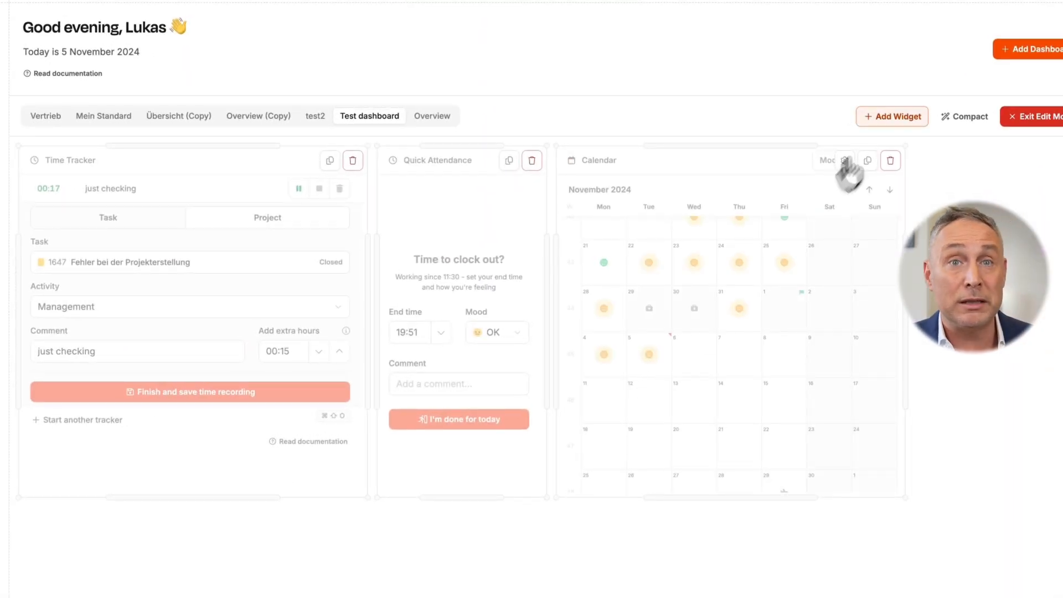
Add a Time Chart Widget with the time period Today and the display mode Show Both
left_click(887, 117)
left_click(442, 324)
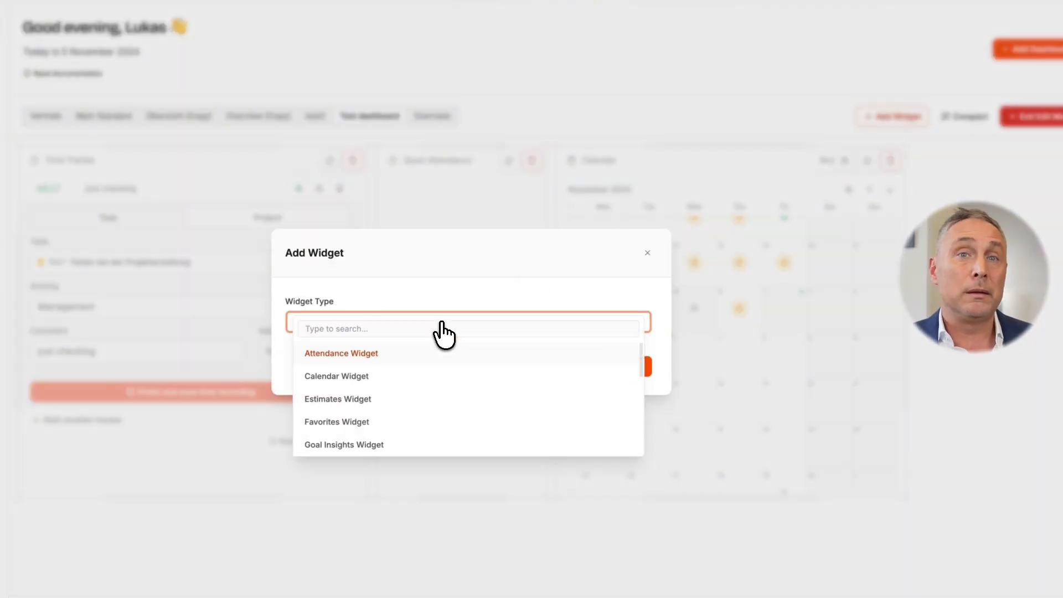
type("tim")
left_click(438, 353)
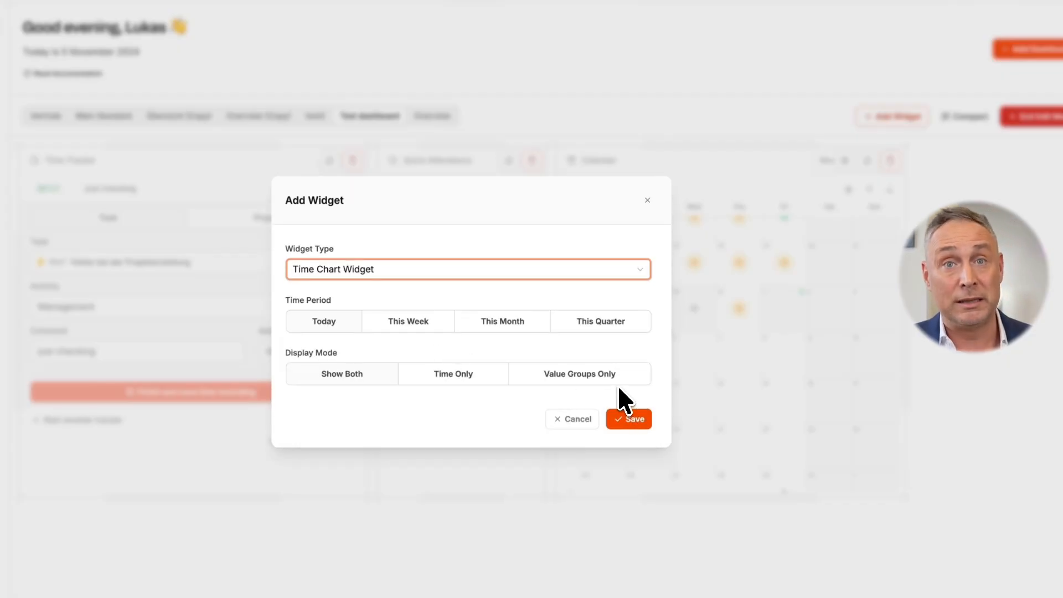
left_click(631, 419)
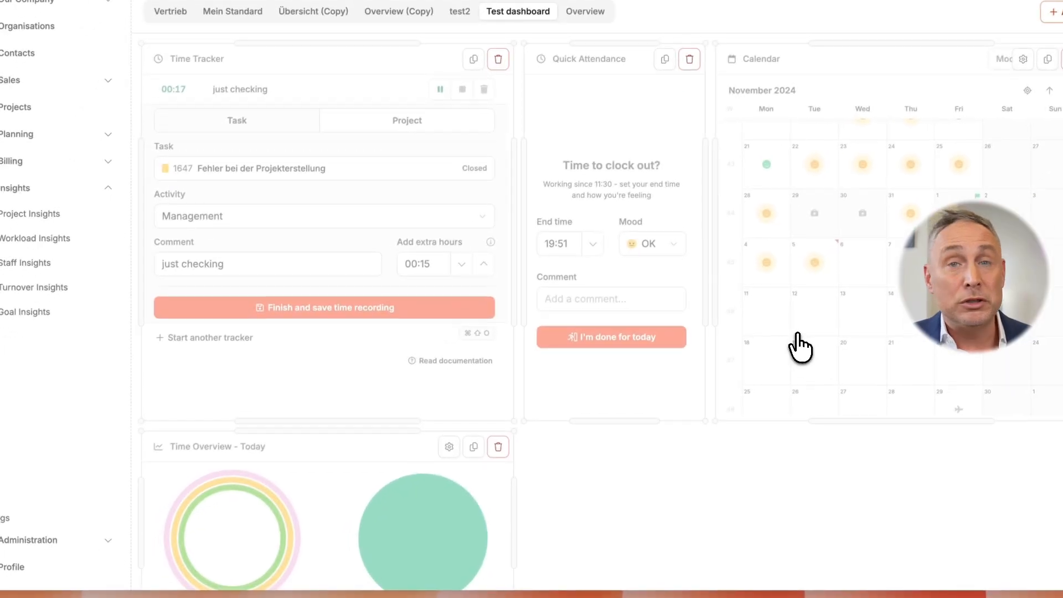
Move the Calendar widget to the far end of its row and widen the Quick Attendance widget to fill the gap
scroll(803, 442, "down", 1)
left_click_drag(919, 299, 1036, 271)
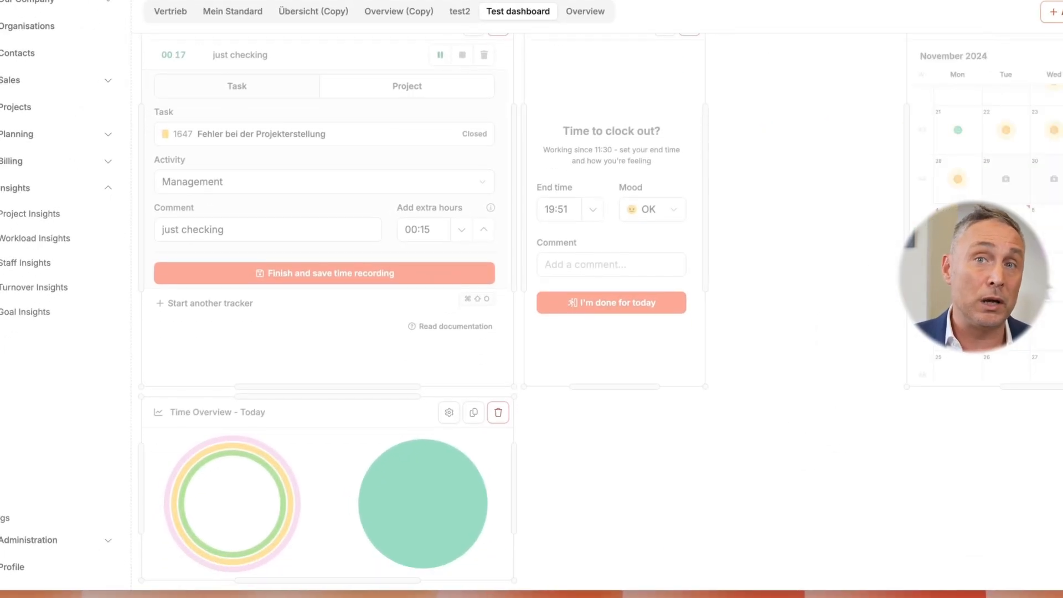
left_click_drag(719, 233, 885, 218)
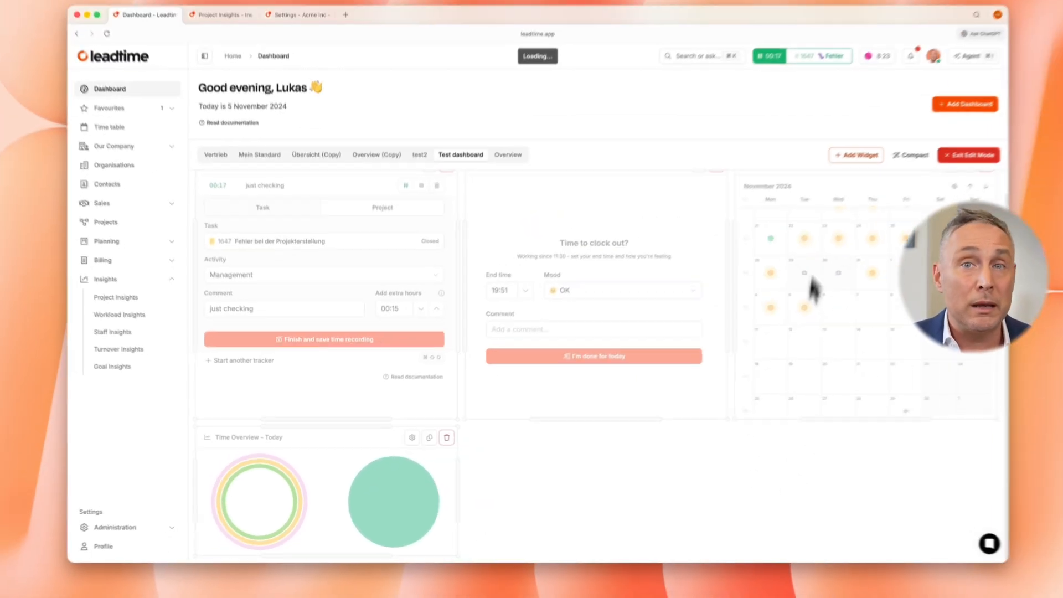
Add a Stack Widget to the dashboard and leave edit mode
left_click(836, 168)
left_click(495, 317)
type("sta")
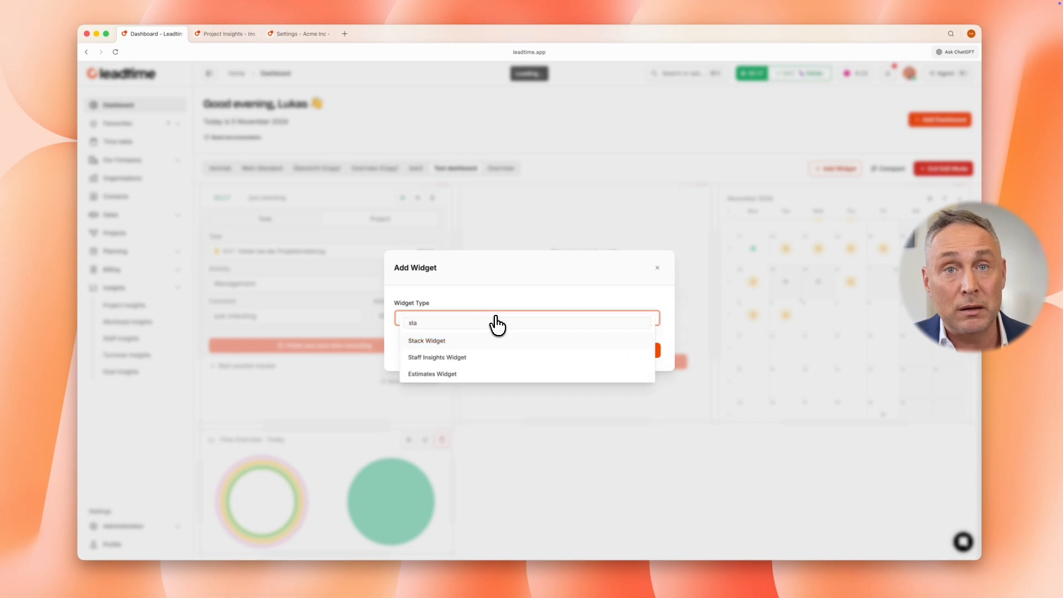
left_click(482, 340)
left_click(642, 351)
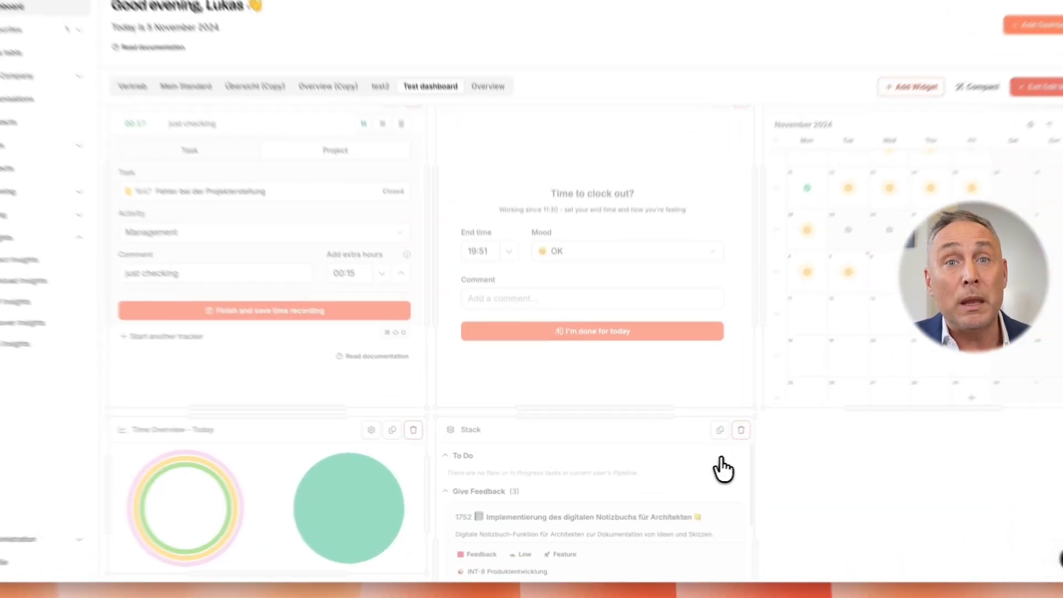
scroll(810, 487, "down", 5)
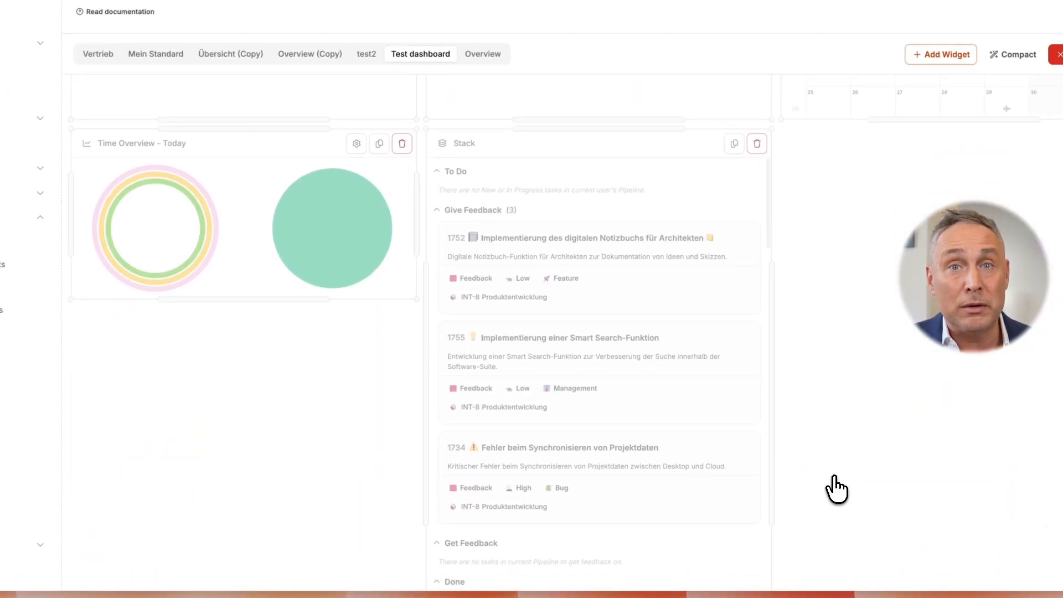
left_click(1055, 54)
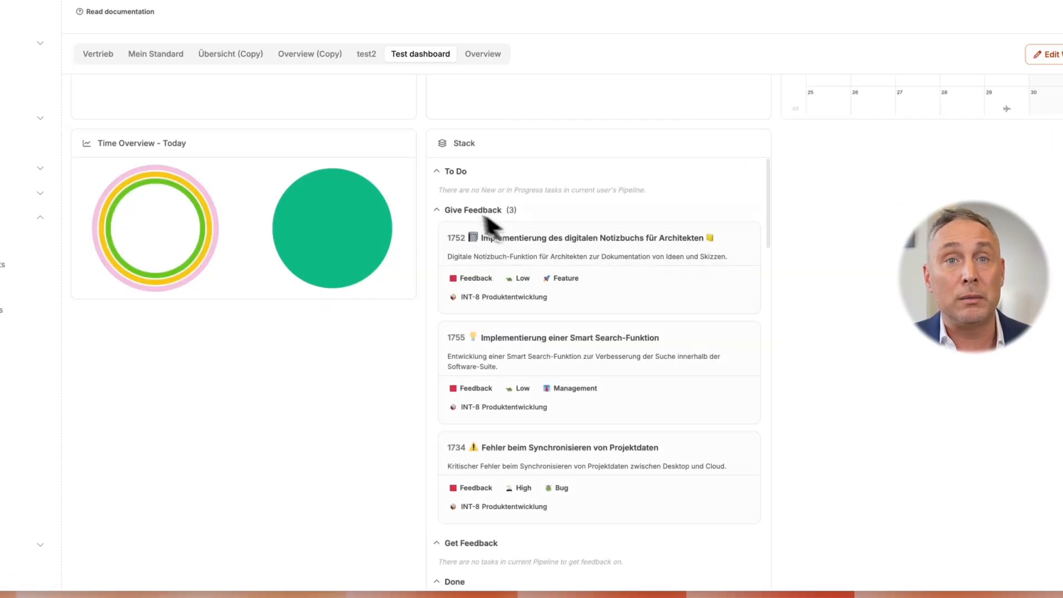
Look through the tasks listed in the Stack widget, down through the Backlog section
scroll(506, 424, "down", 5)
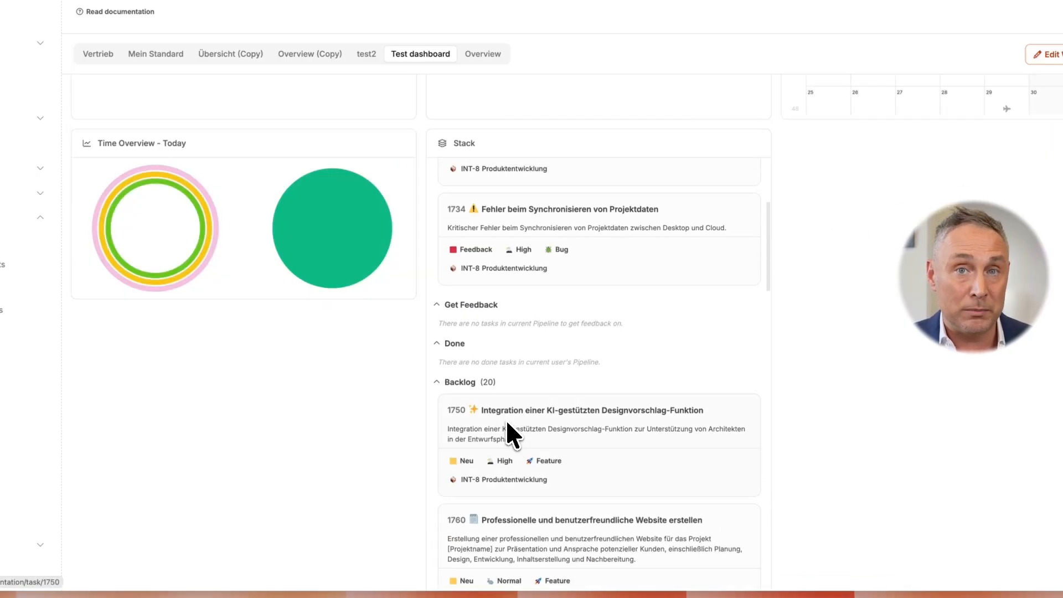
scroll(506, 424, "down", 10)
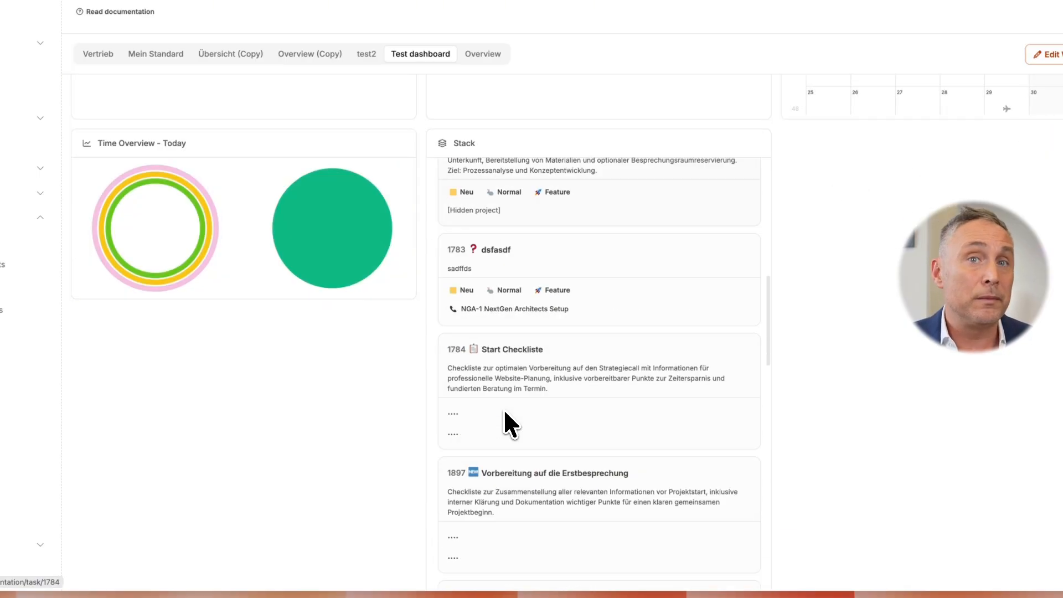
scroll(505, 412, "up", 15)
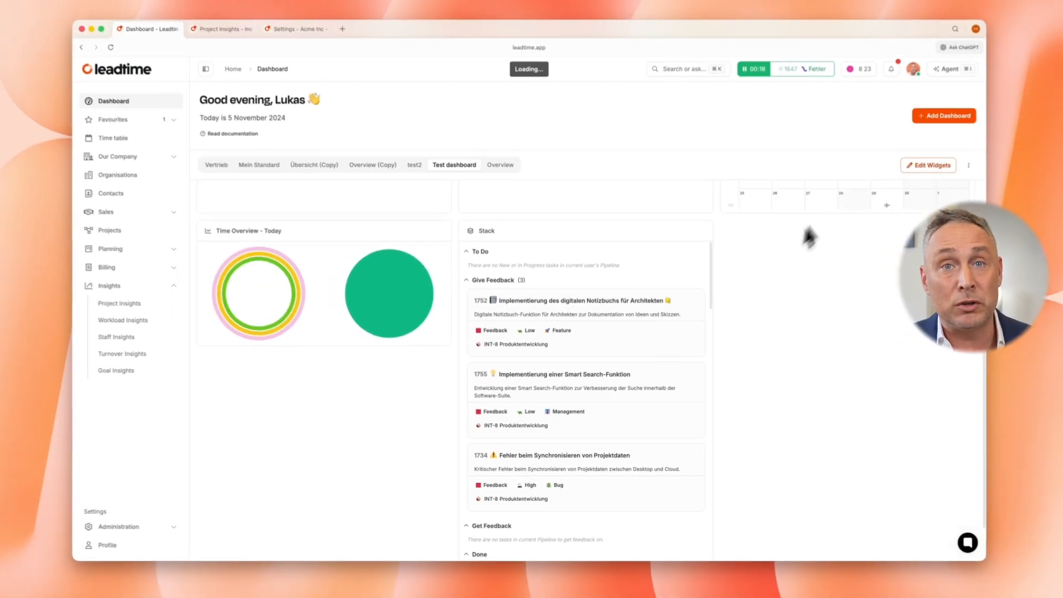
Add a Tasks Widget to the dashboard with All tasks as the task source and the Open tasks view
left_click(1050, 53)
left_click(942, 55)
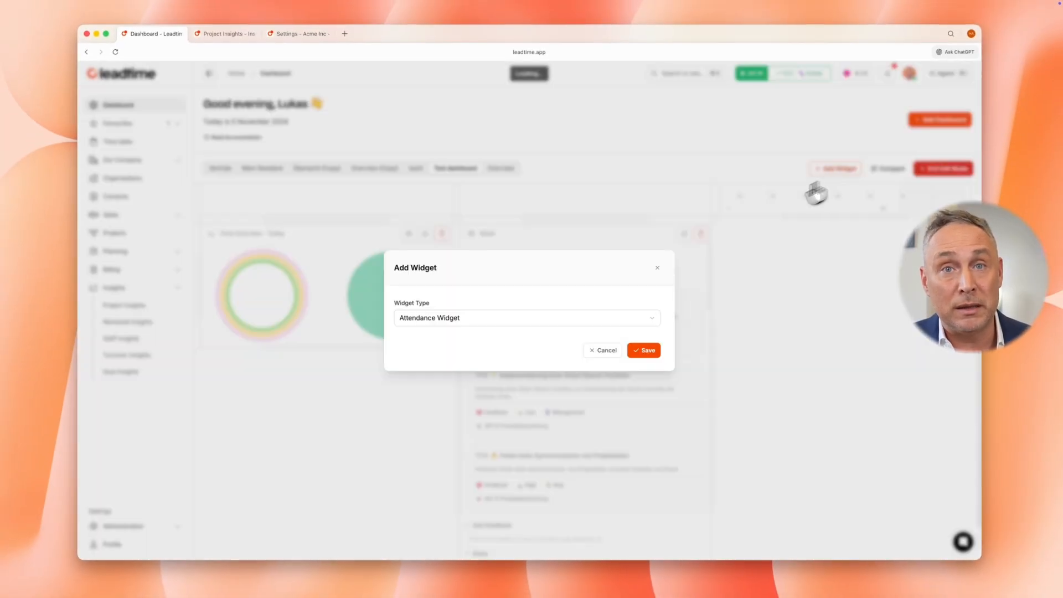
left_click(529, 319)
type("tas")
left_click(513, 340)
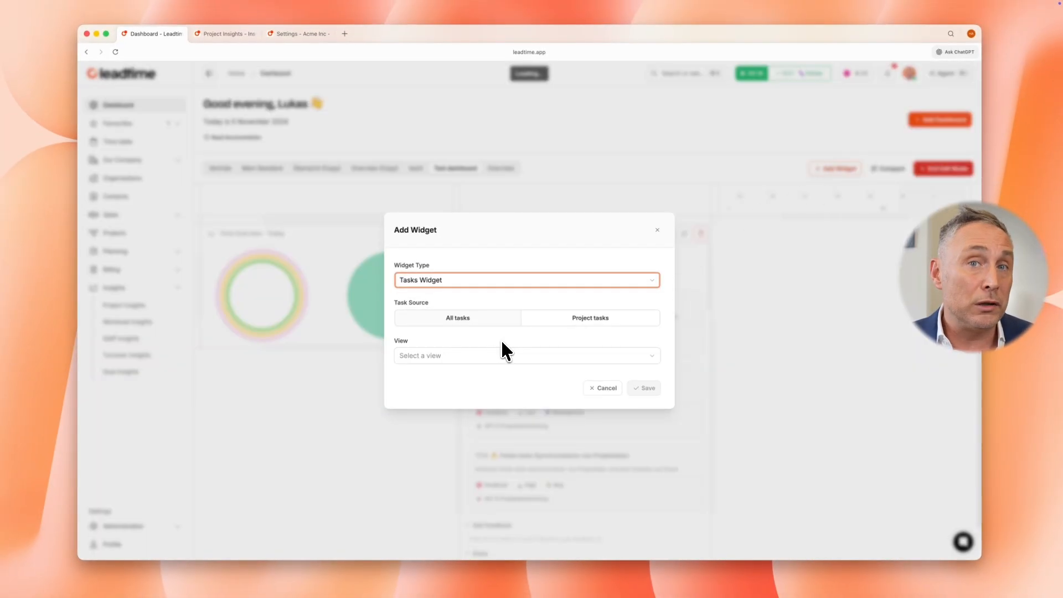
left_click(514, 356)
left_click(480, 375)
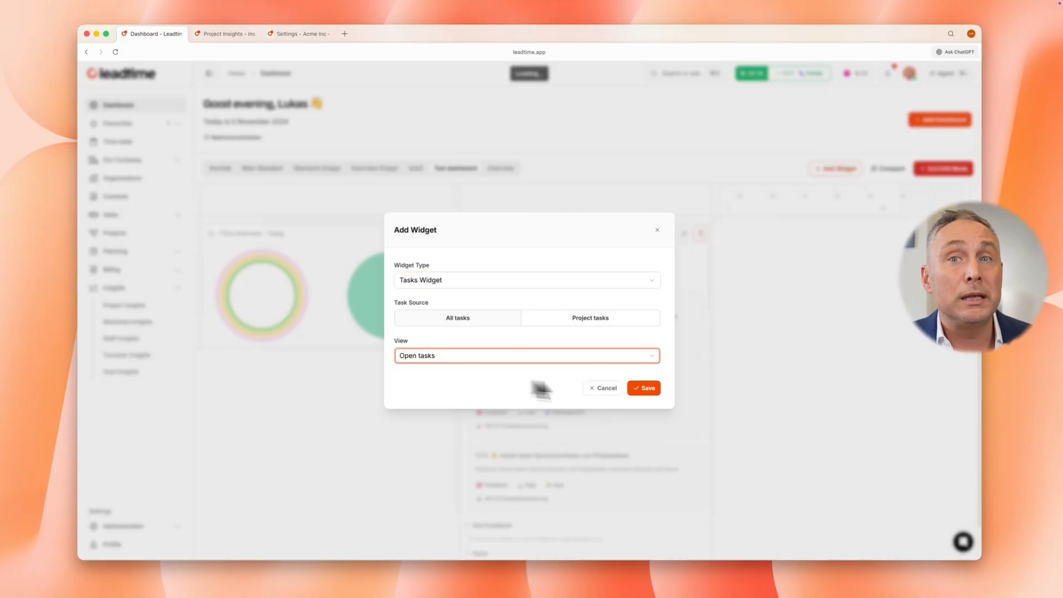
left_click(646, 388)
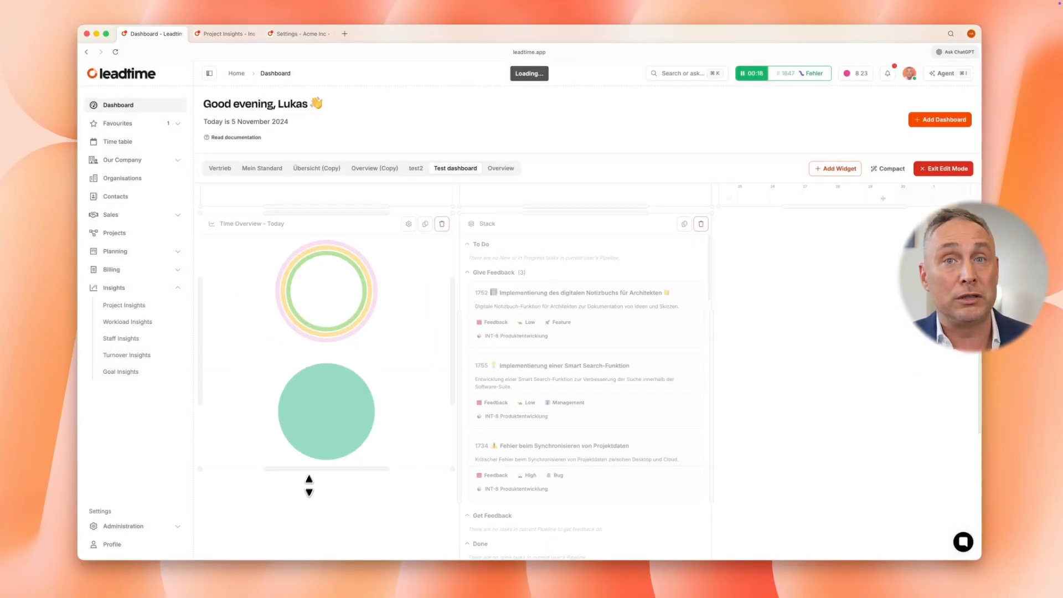
Shorten the Stack widget to line up with the Time Overview widget and stretch the Tasks widget below them across the full dashboard width
scroll(443, 457, "down", 2)
left_click_drag(588, 476, 593, 339)
scroll(723, 341, "down", 3)
left_click_drag(454, 308, 462, 231)
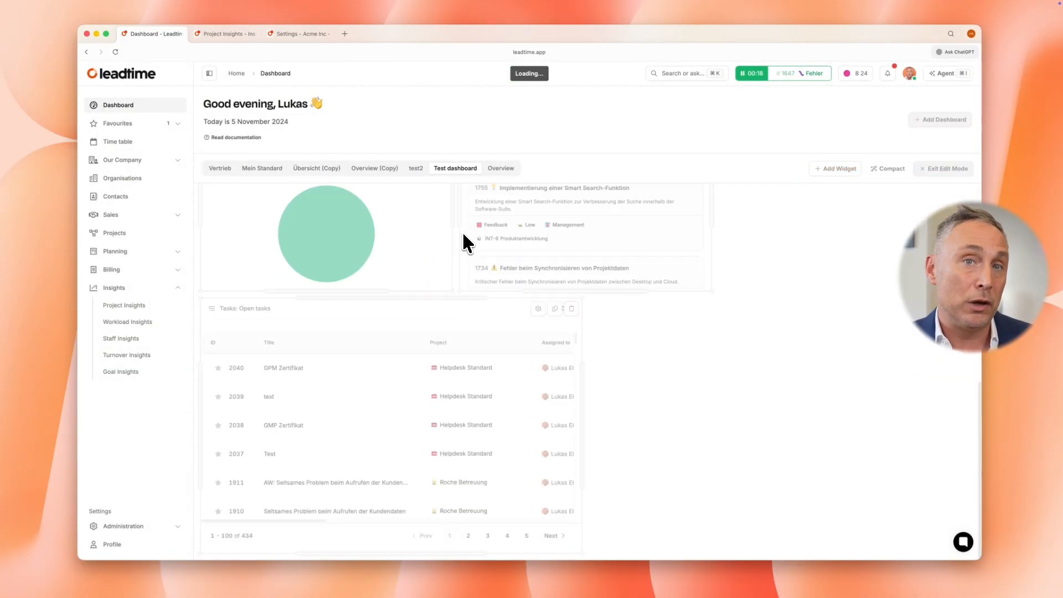
left_click_drag(579, 385, 801, 397)
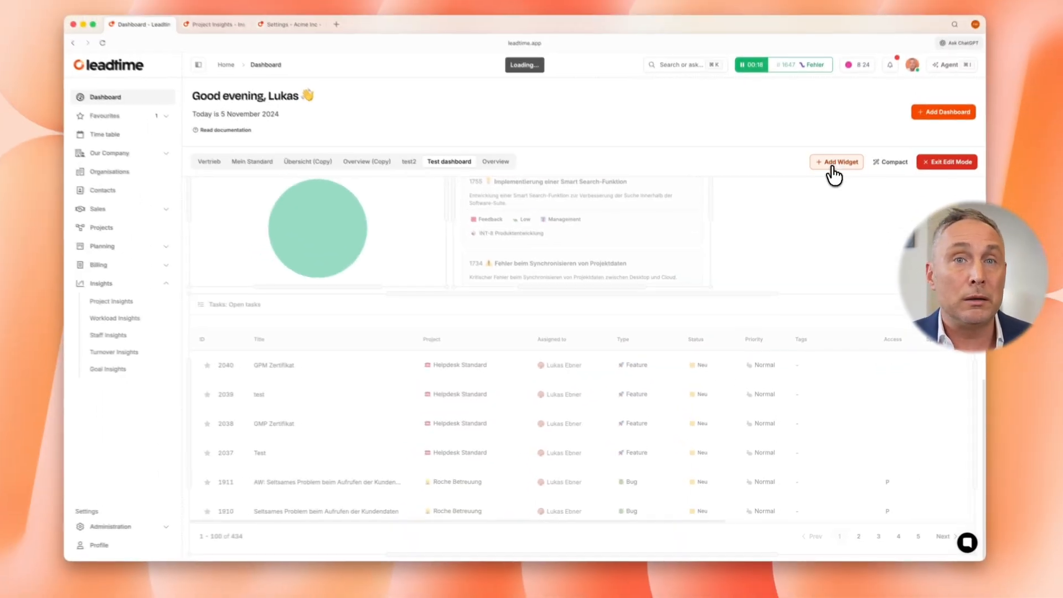
Add a Projects Widget with All projects as the project source and the All projects view
left_click(858, 64)
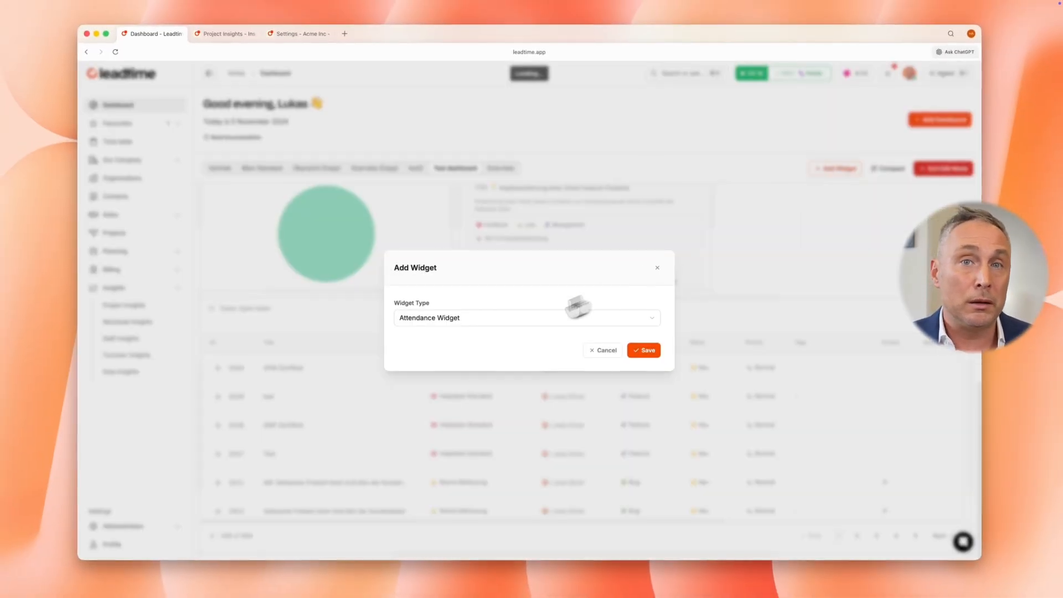
left_click(539, 319)
type("pro")
key("Return")
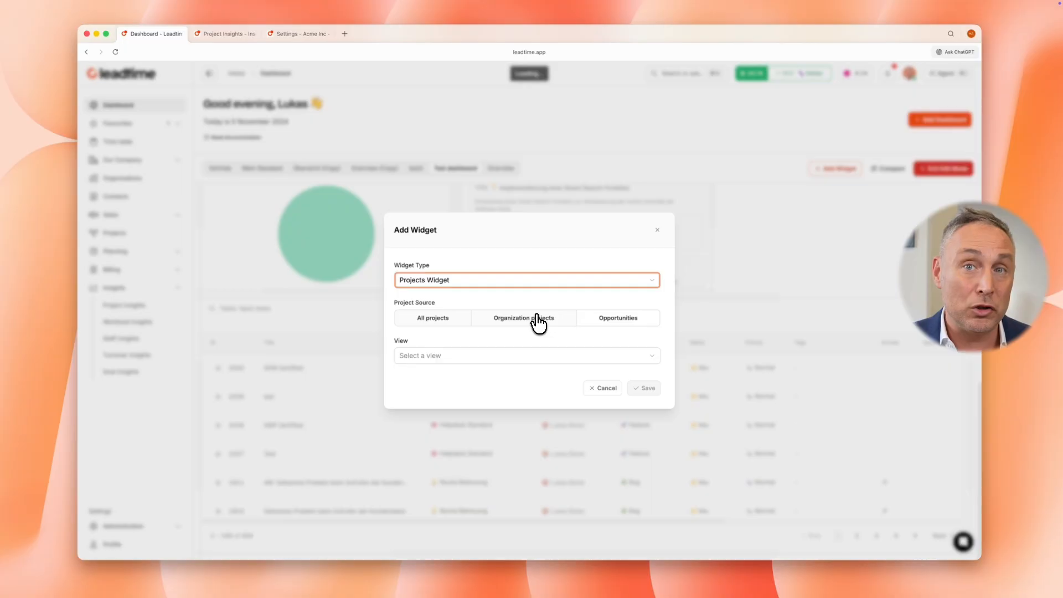
left_click(436, 319)
left_click(443, 355)
left_click(451, 375)
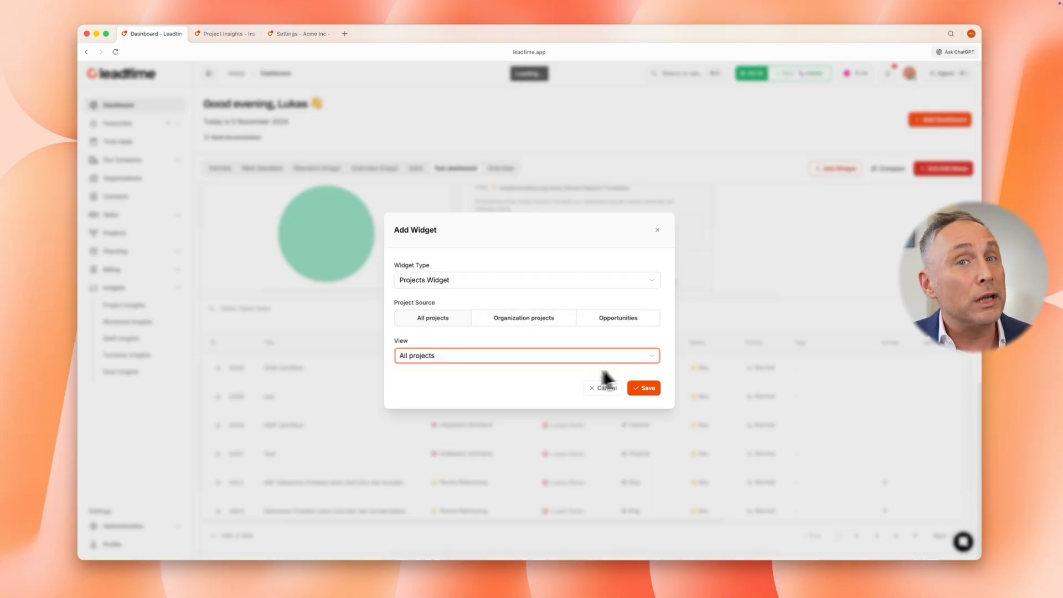
left_click(645, 389)
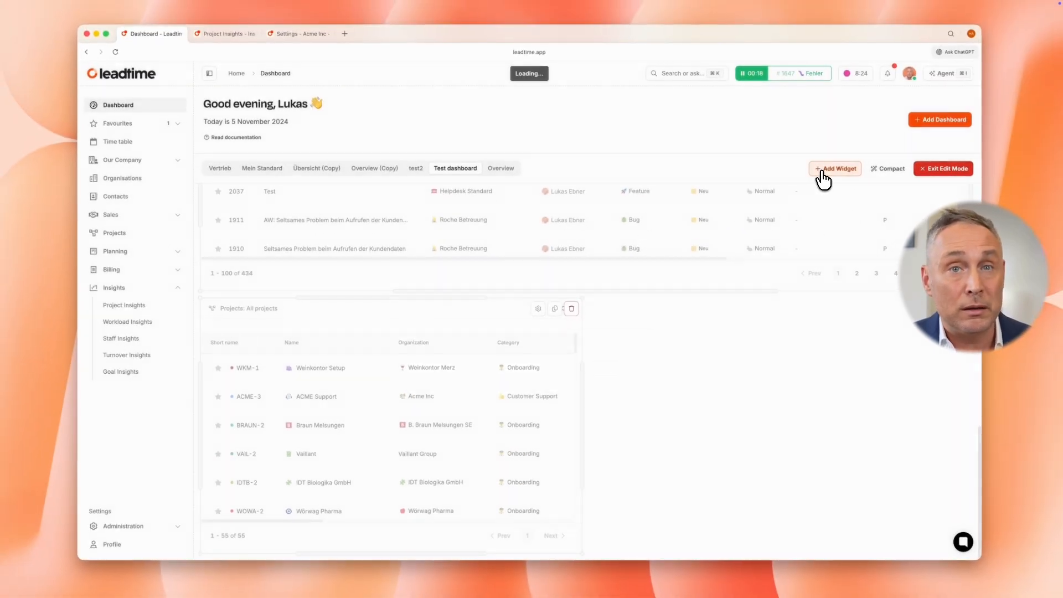
Add an Estimates Widget with the By Status view, then leave edit mode and look across its status columns
left_click(1019, 48)
left_click(547, 318)
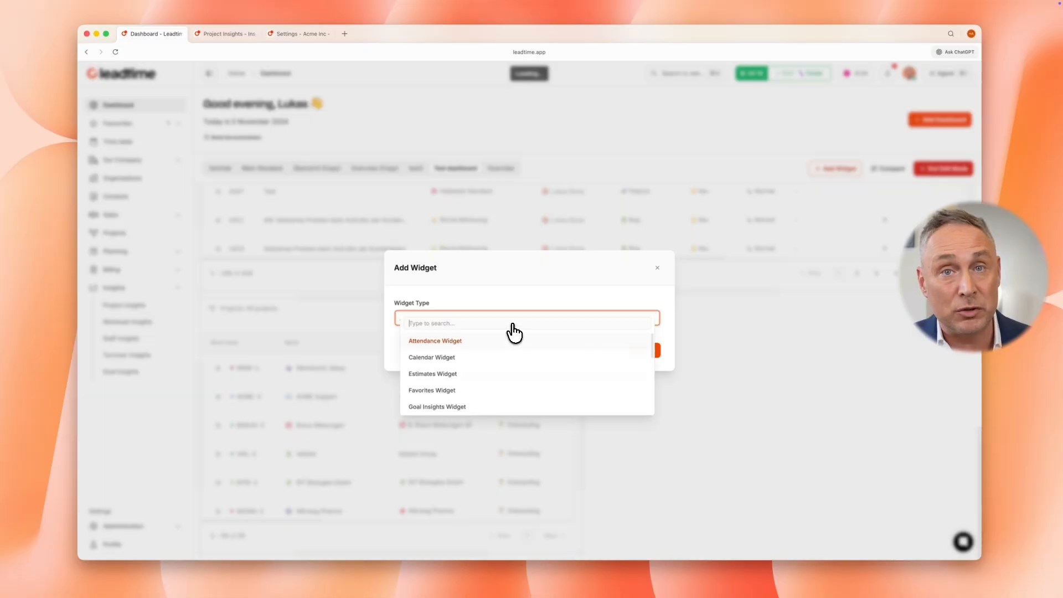
type("es")
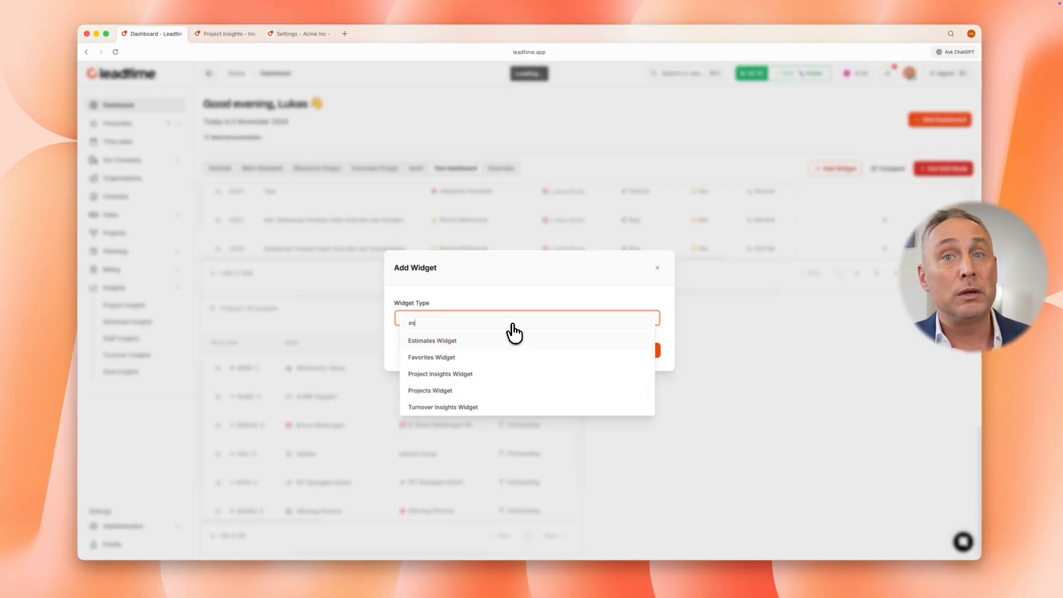
left_click(476, 342)
left_click(590, 338)
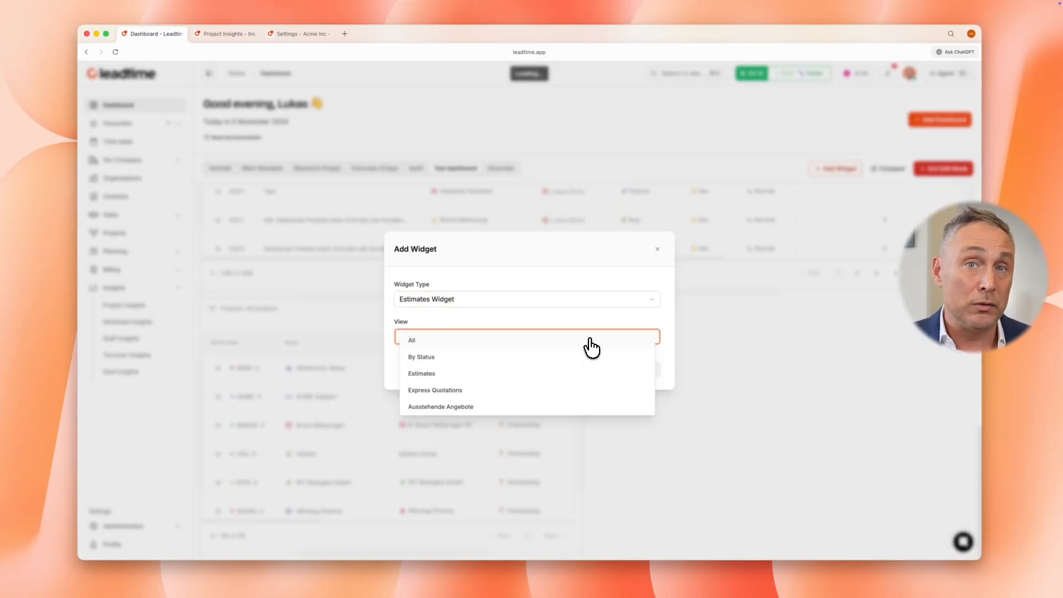
left_click(574, 359)
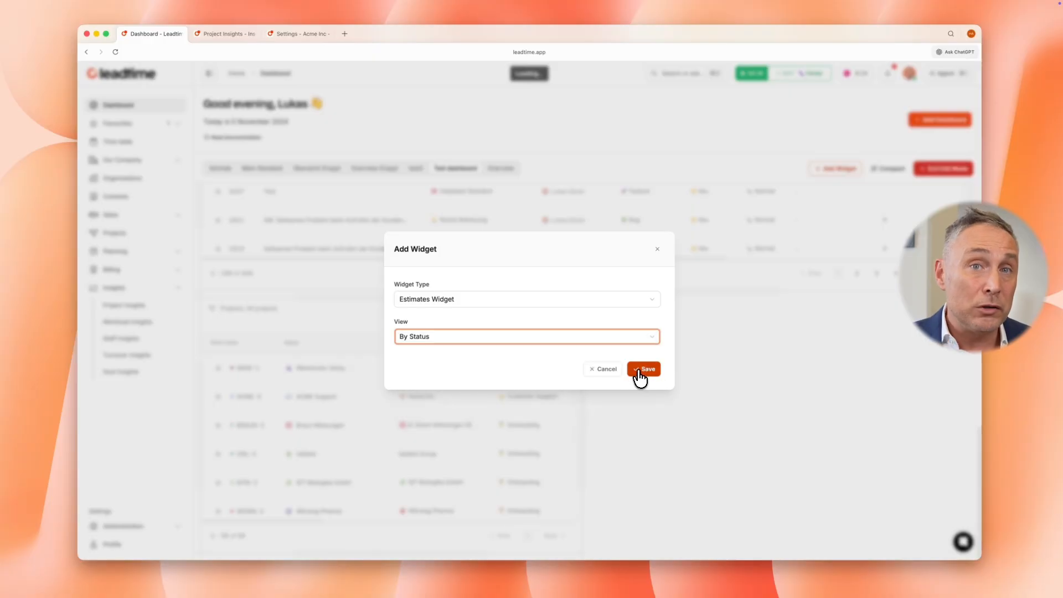
left_click(636, 372)
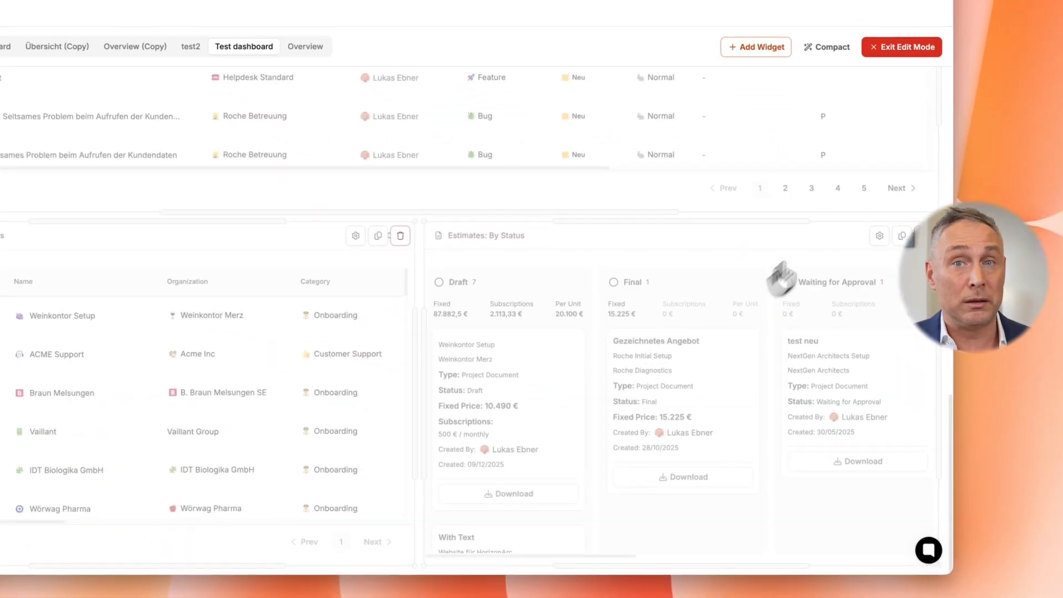
left_click(886, 48)
scroll(759, 357, "right", 10)
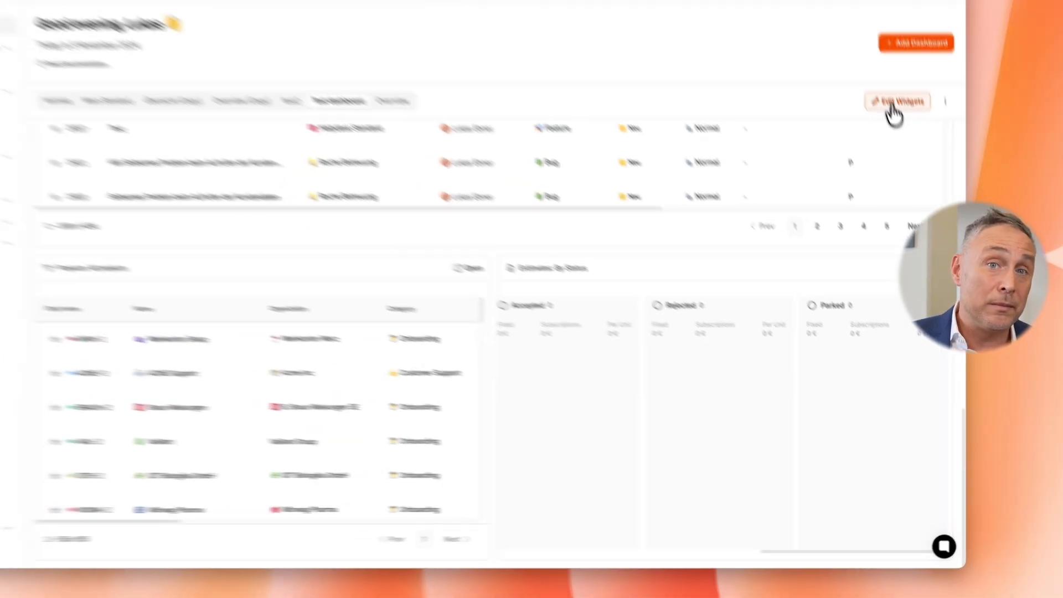
Add a Project Insights Widget with the chart preset Roche Betreuung and narrow it to half the dashboard width
left_click(893, 106)
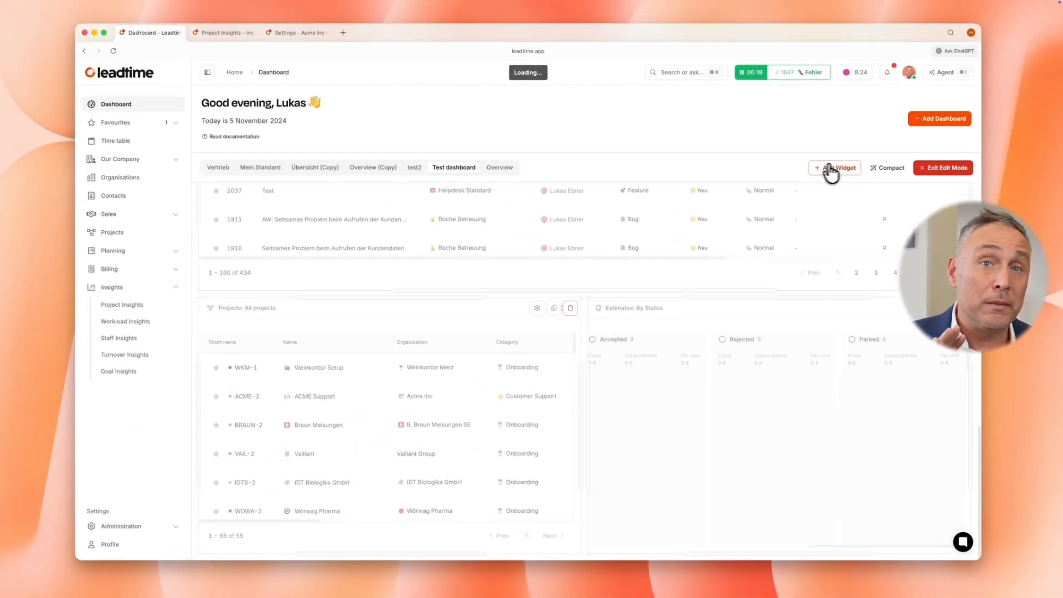
left_click(787, 104)
left_click(391, 280)
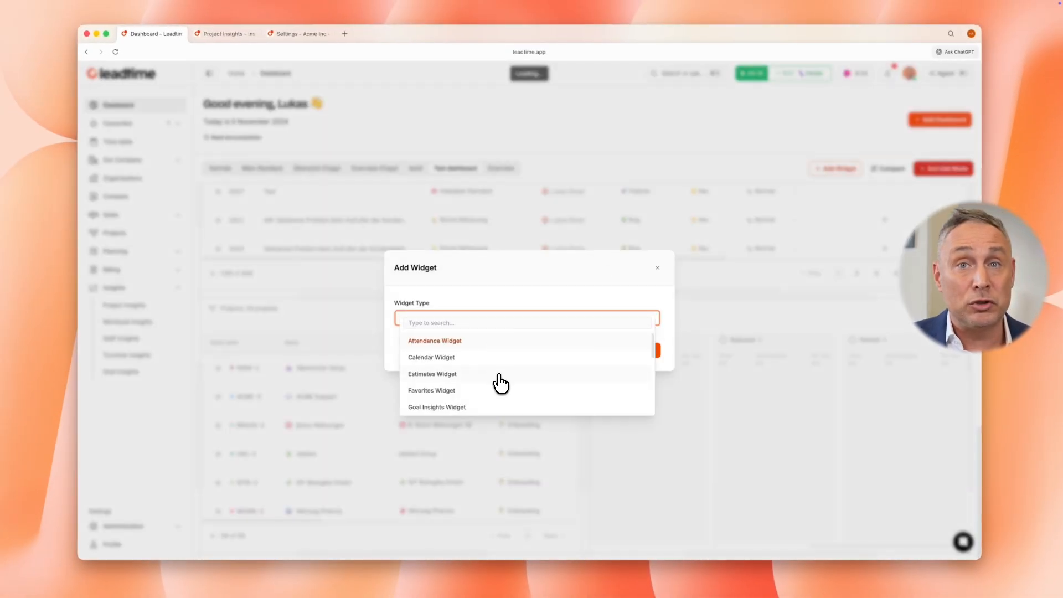
scroll(500, 382, "down", 2)
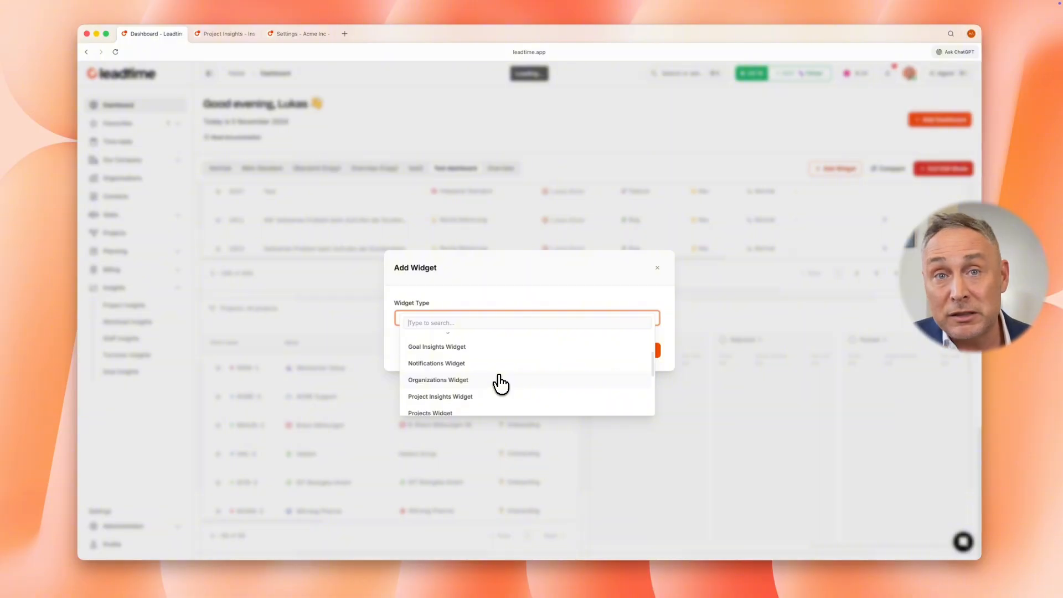
scroll(500, 383, "down", 2)
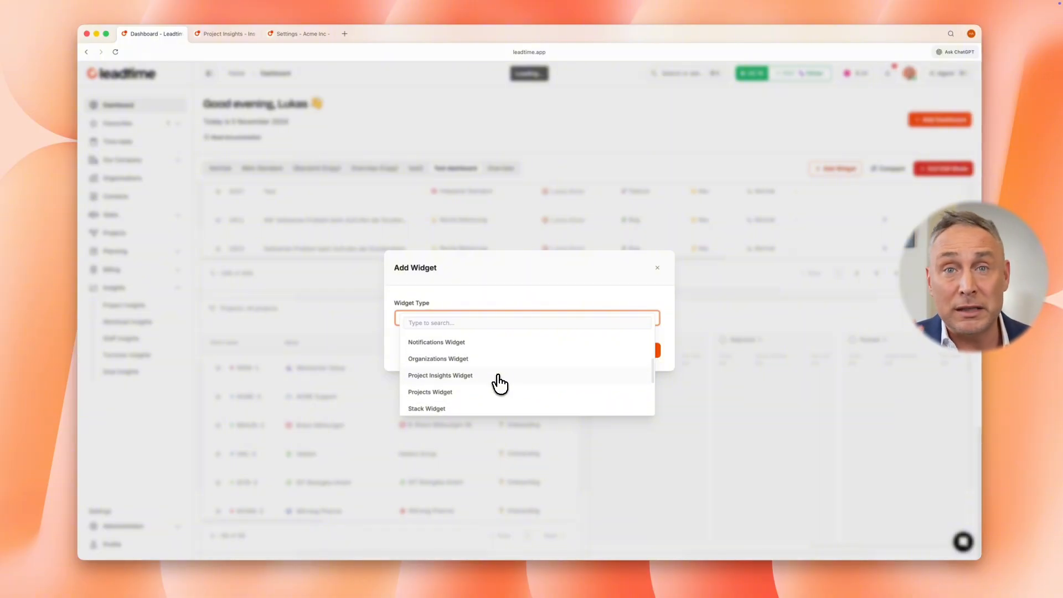
left_click(498, 376)
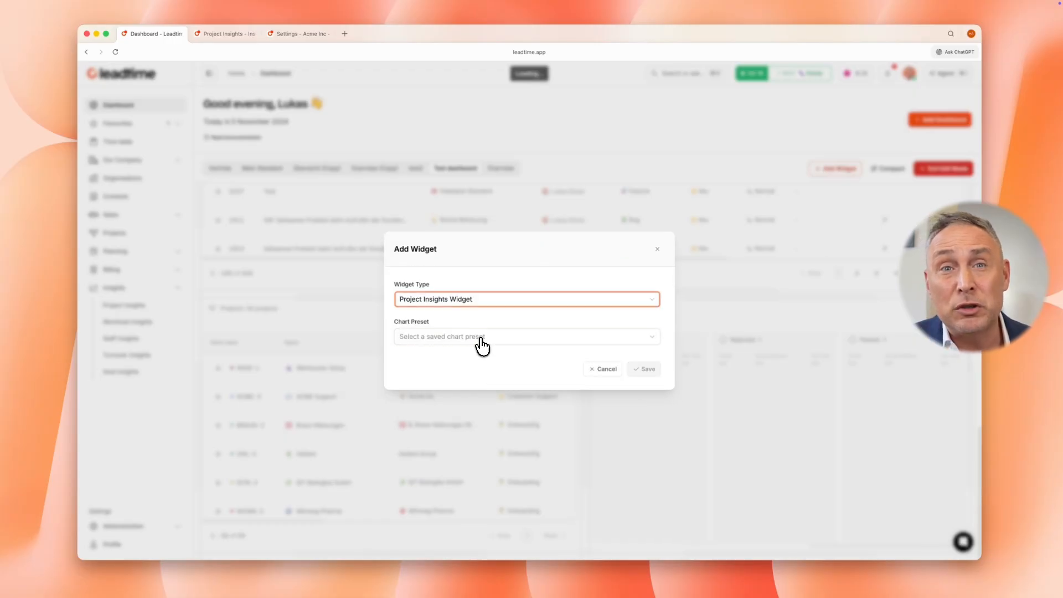
left_click(480, 337)
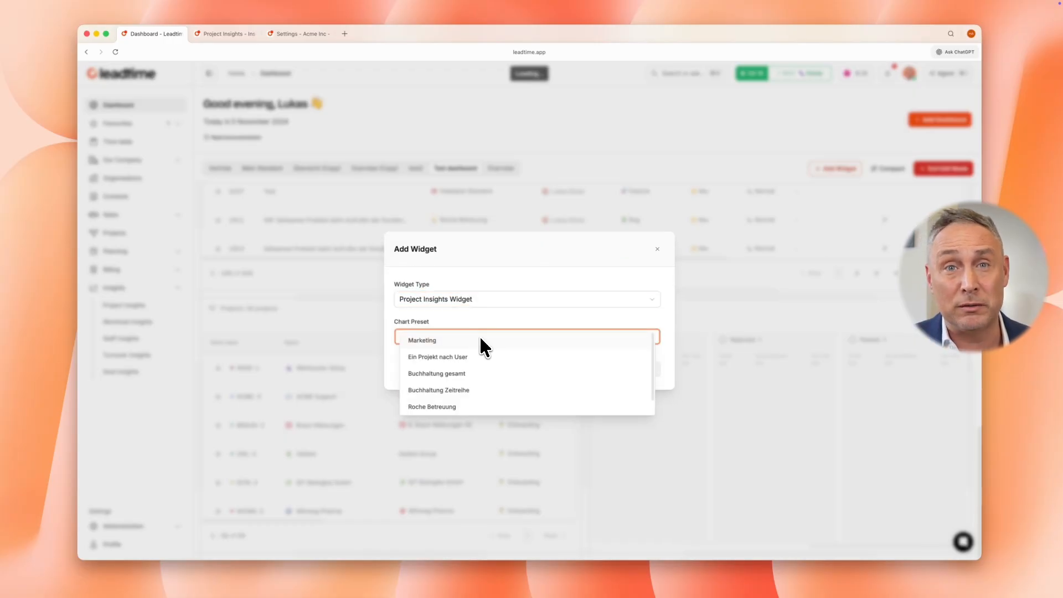
left_click(477, 408)
left_click(642, 372)
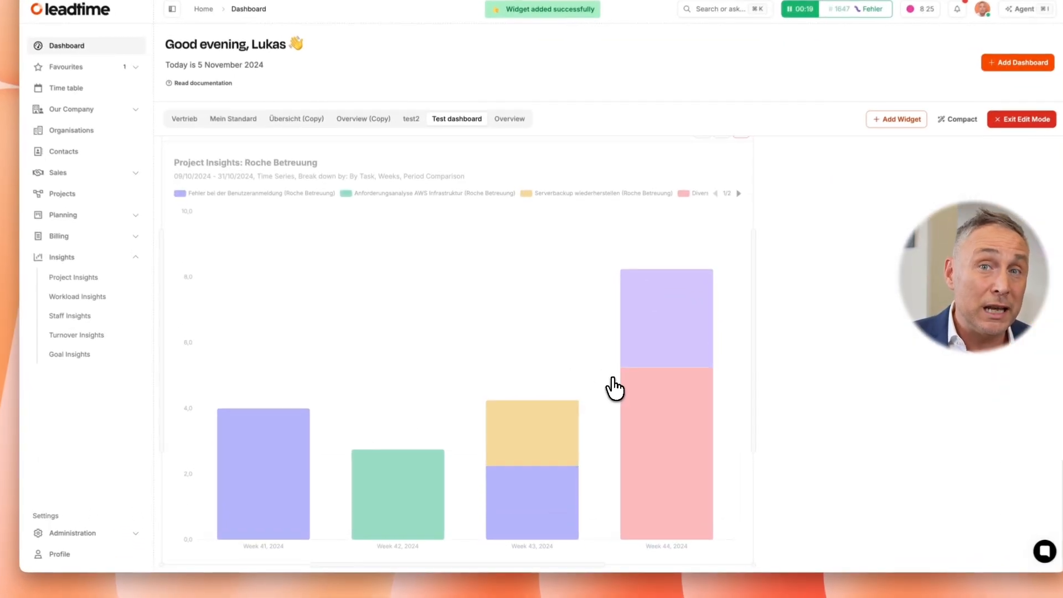
left_click(1022, 119)
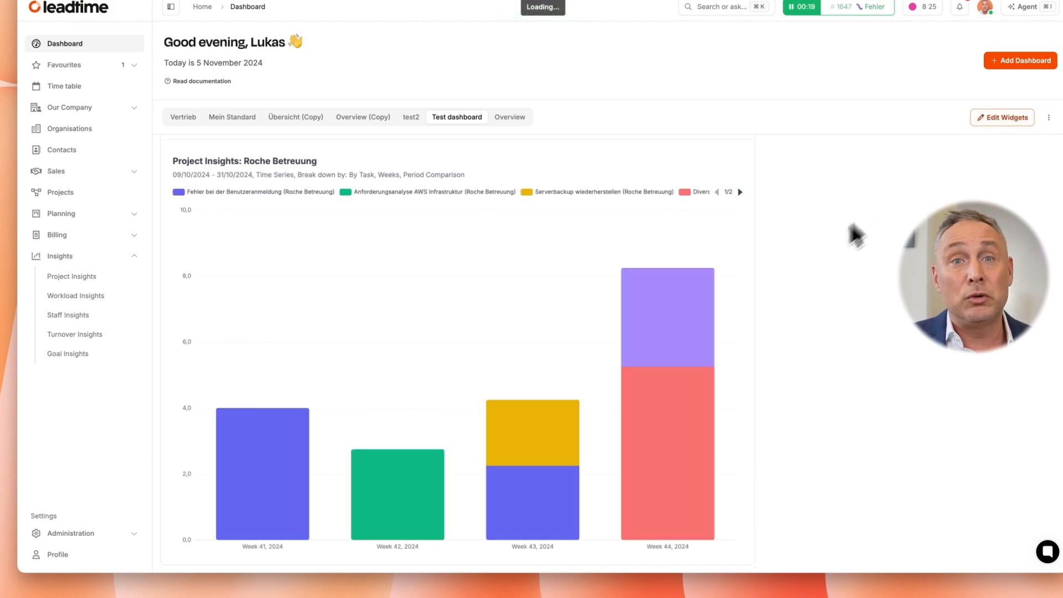
left_click(1001, 118)
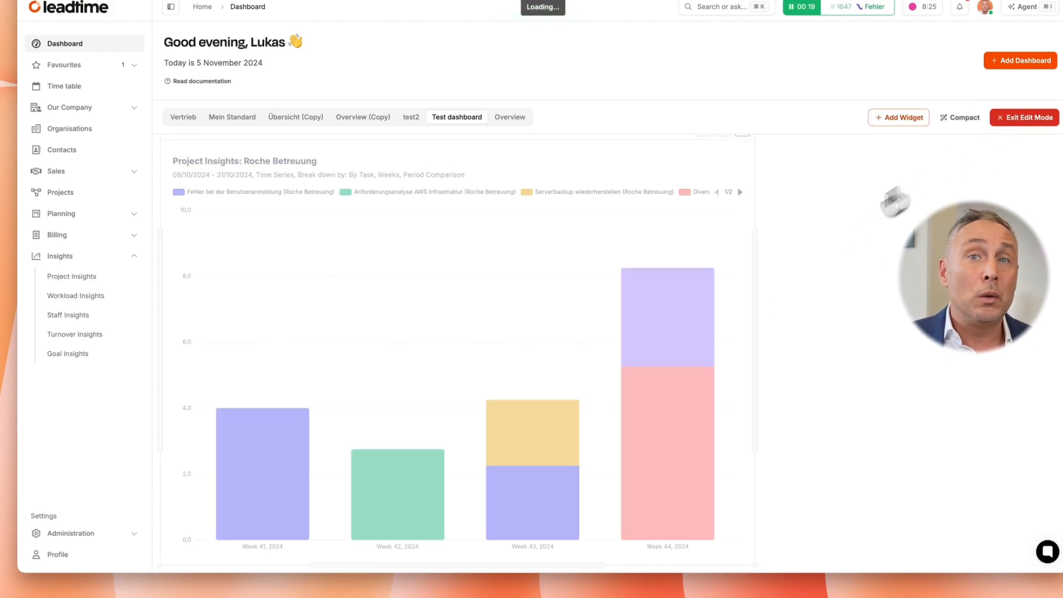
left_click_drag(754, 283, 603, 277)
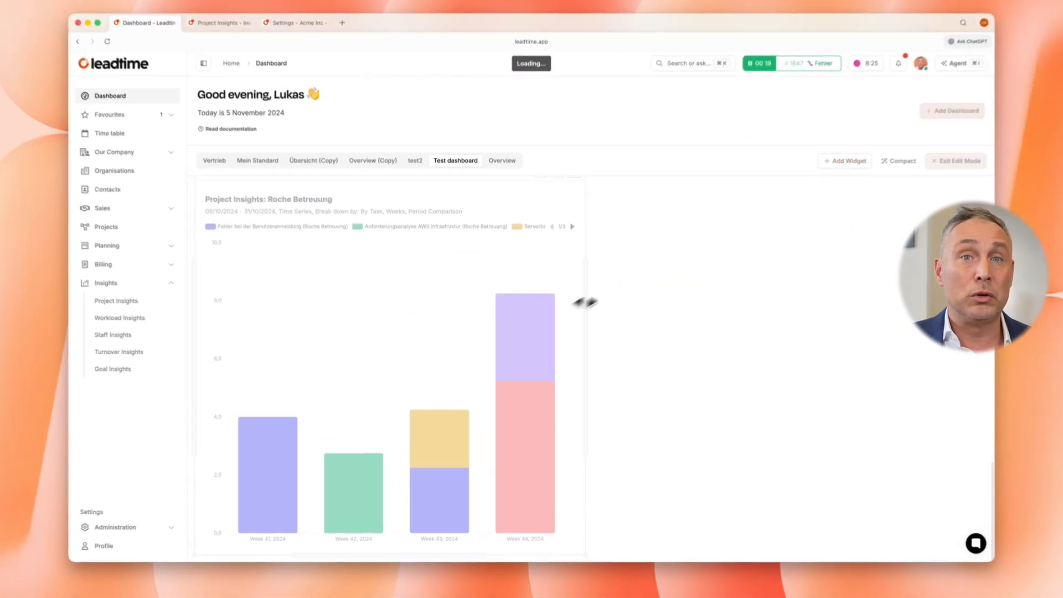
Add a Staff Insights Widget with the chart preset Wertgruppen-Vergleich (M), place it beside the Project Insights widget and leave edit mode
left_click(846, 160)
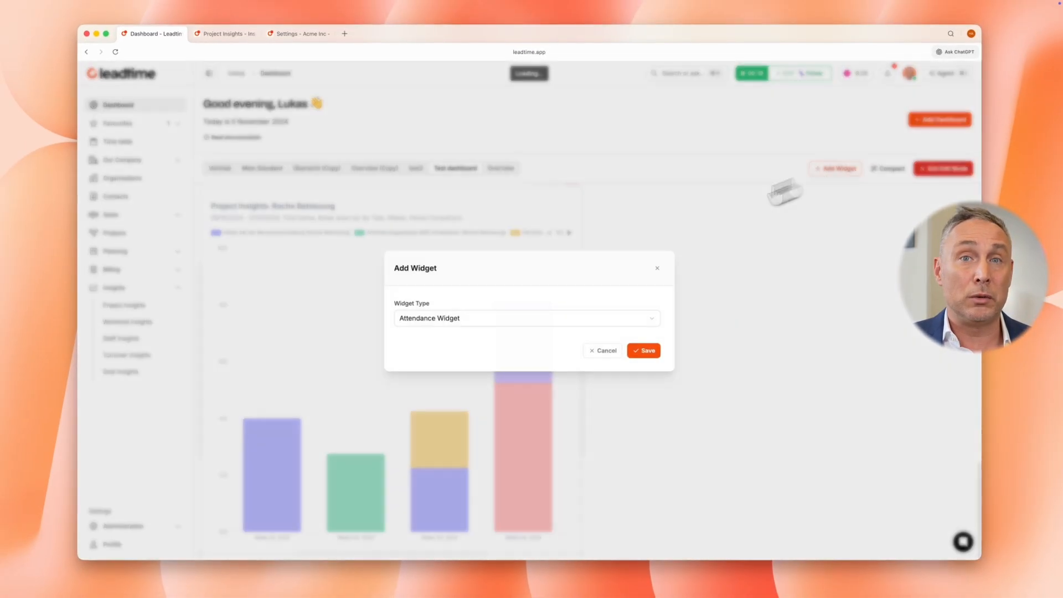
left_click(491, 317)
type("st")
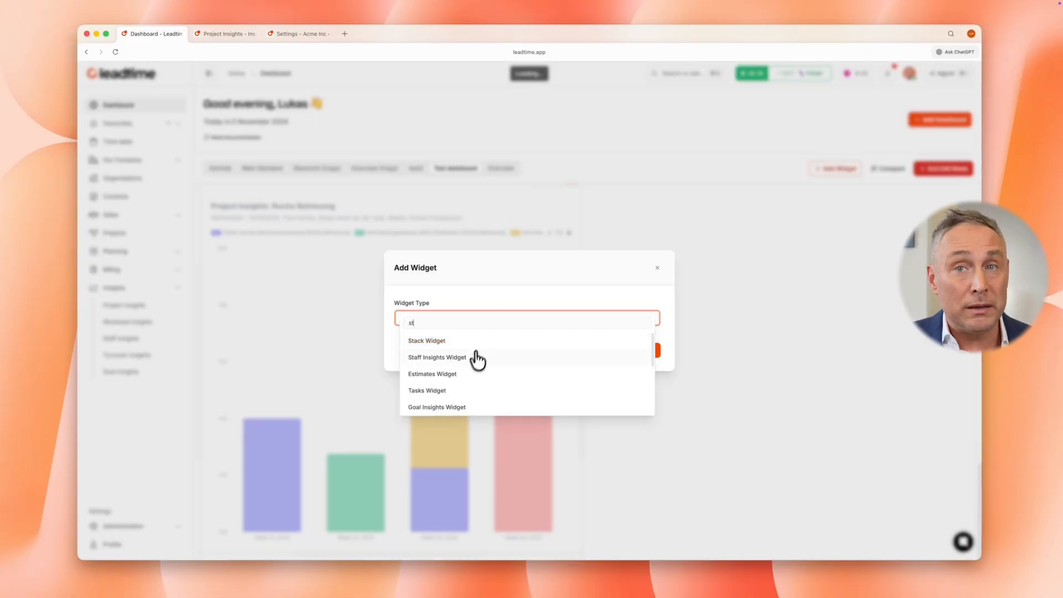
left_click(477, 359)
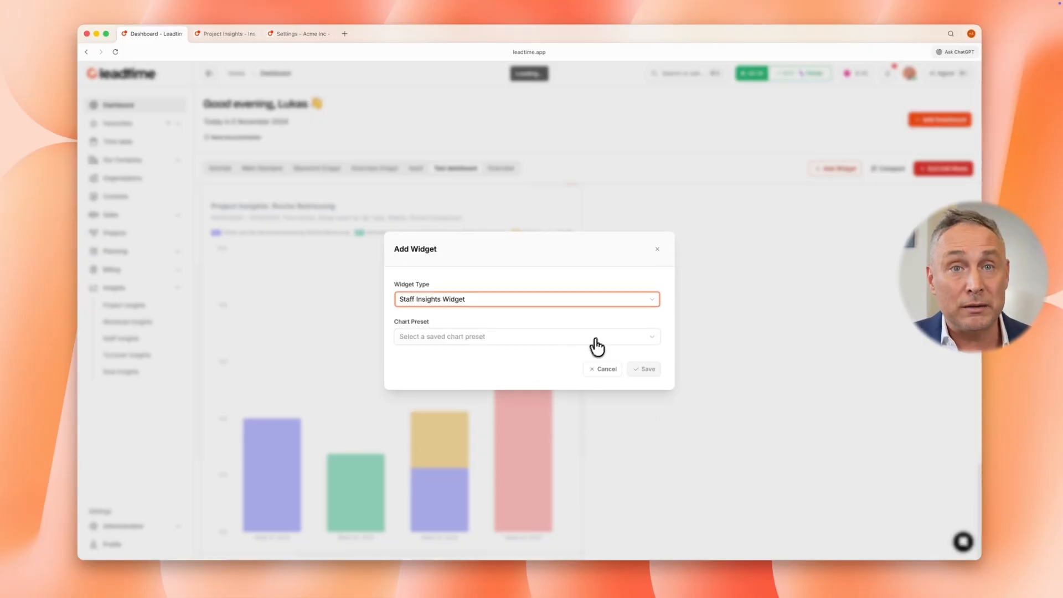
left_click(593, 340)
left_click(588, 360)
left_click(641, 368)
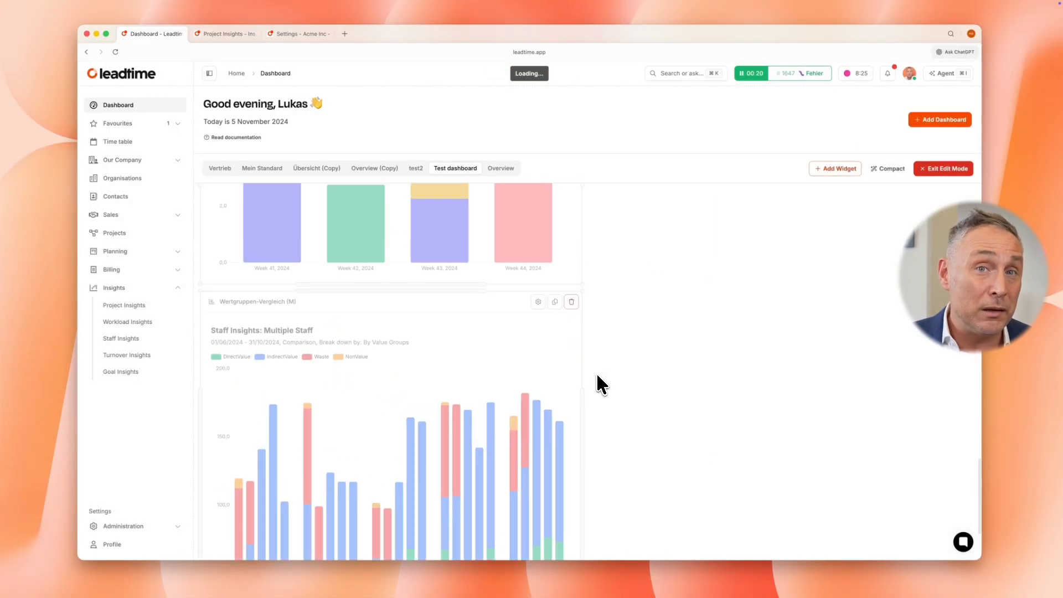
left_click_drag(475, 398, 782, 237)
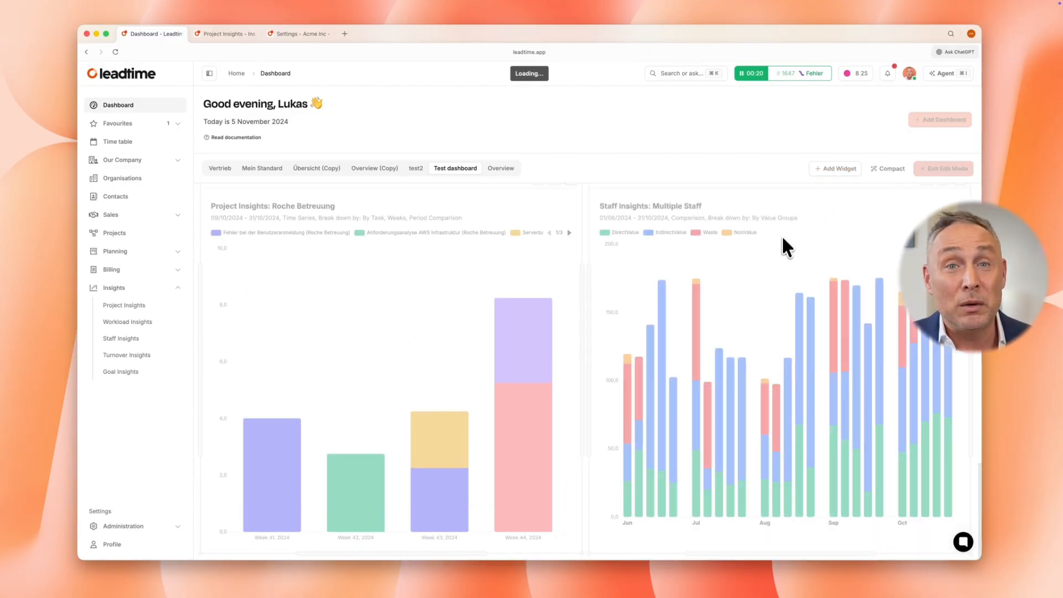
left_click(944, 168)
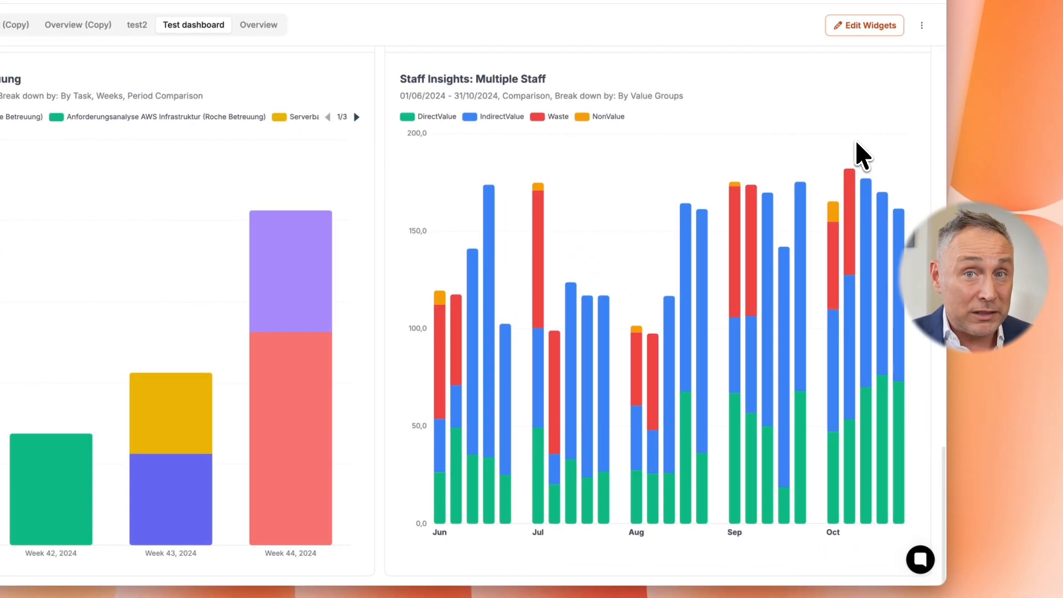
Add a Goal Insights Widget with the chart preset Support-Team Quartal and narrow it to half the dashboard width
left_click(864, 25)
left_click(754, 33)
left_click(345, 237)
type("go")
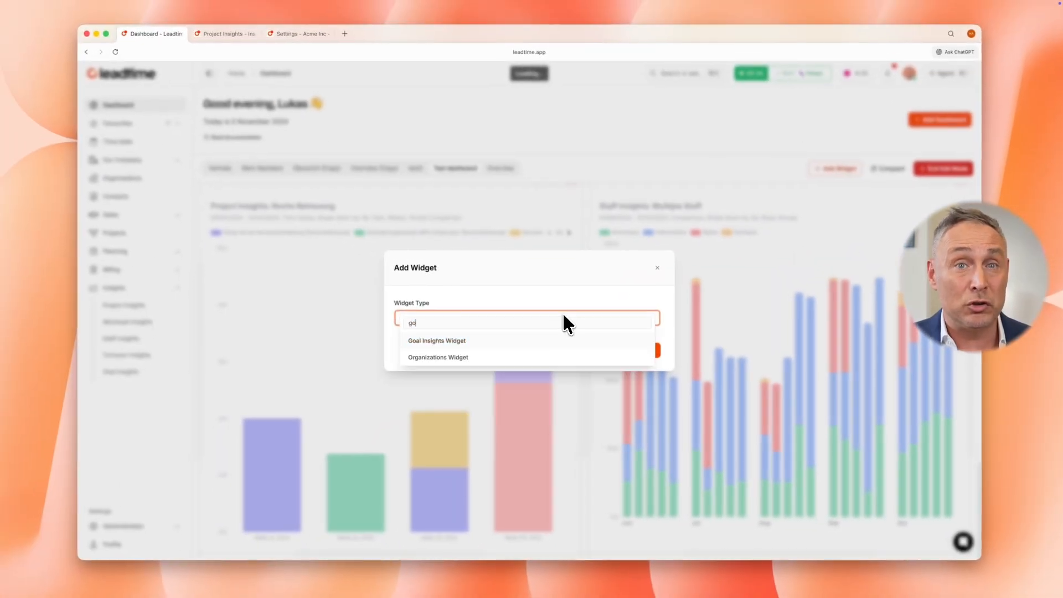
left_click(481, 341)
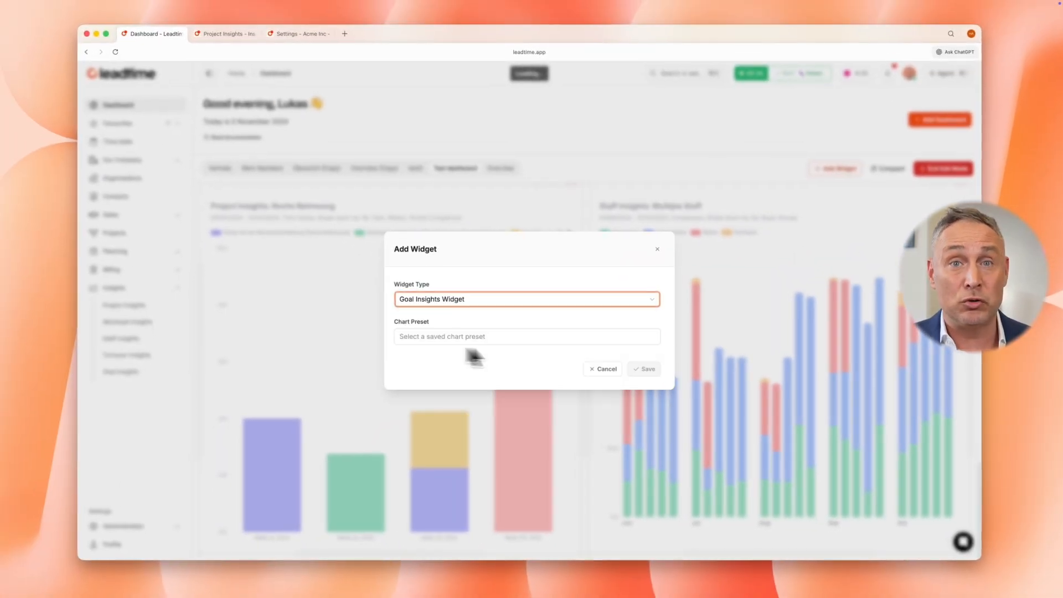
left_click(595, 336)
left_click(569, 366)
left_click(638, 369)
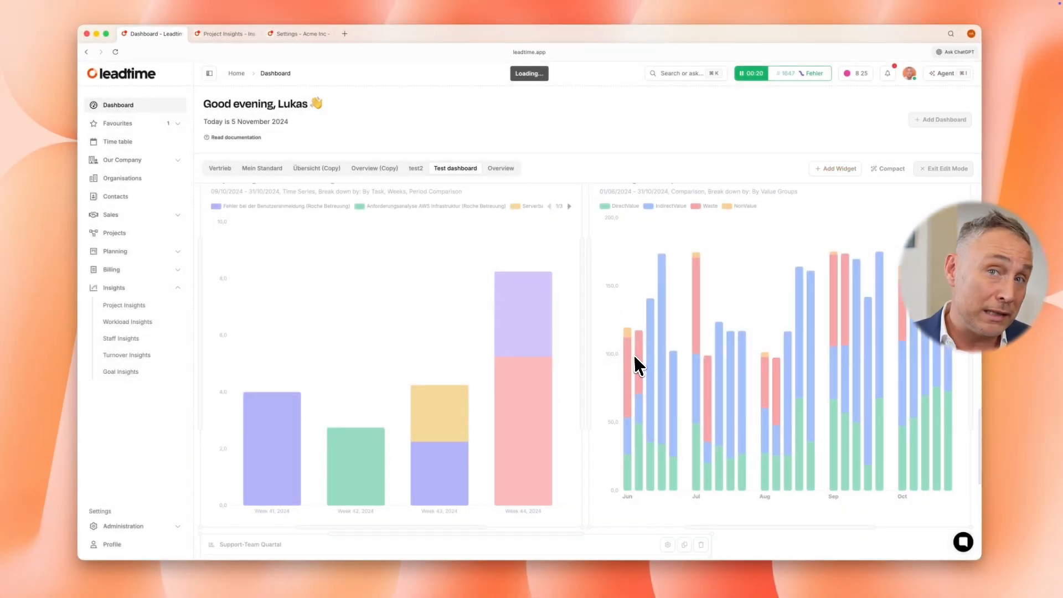
mouse_move(685, 355)
left_mouse_down()
mouse_move(608, 348)
mouse_move(664, 351)
left_mouse_up()
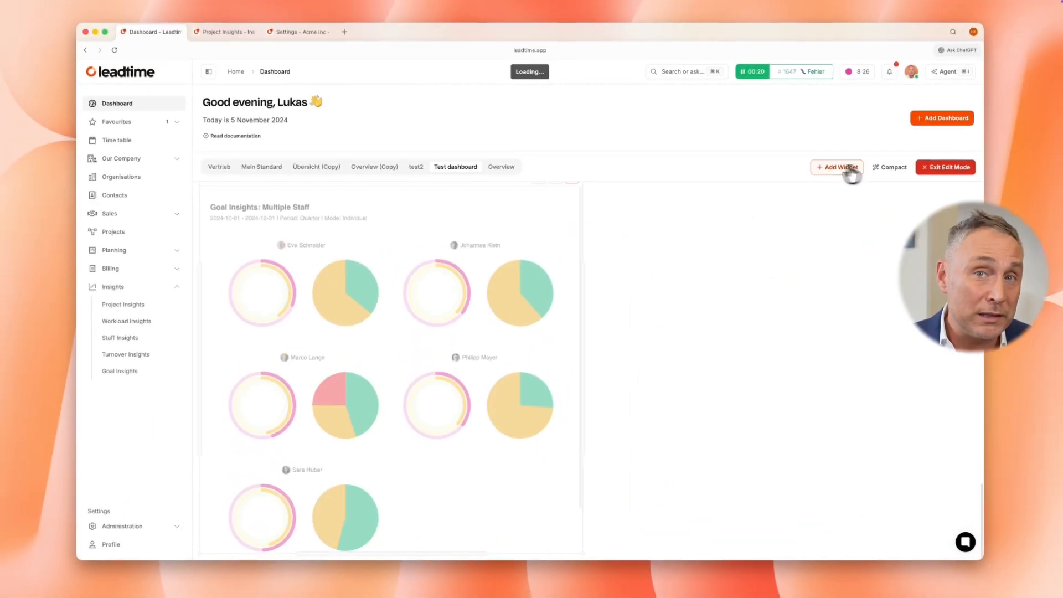
Add a Turnover Insights Widget with the chart preset Umsatz and fit it at half width beside the Goal Insights widget
left_click(836, 168)
left_click(536, 318)
type("tu")
left_click(522, 340)
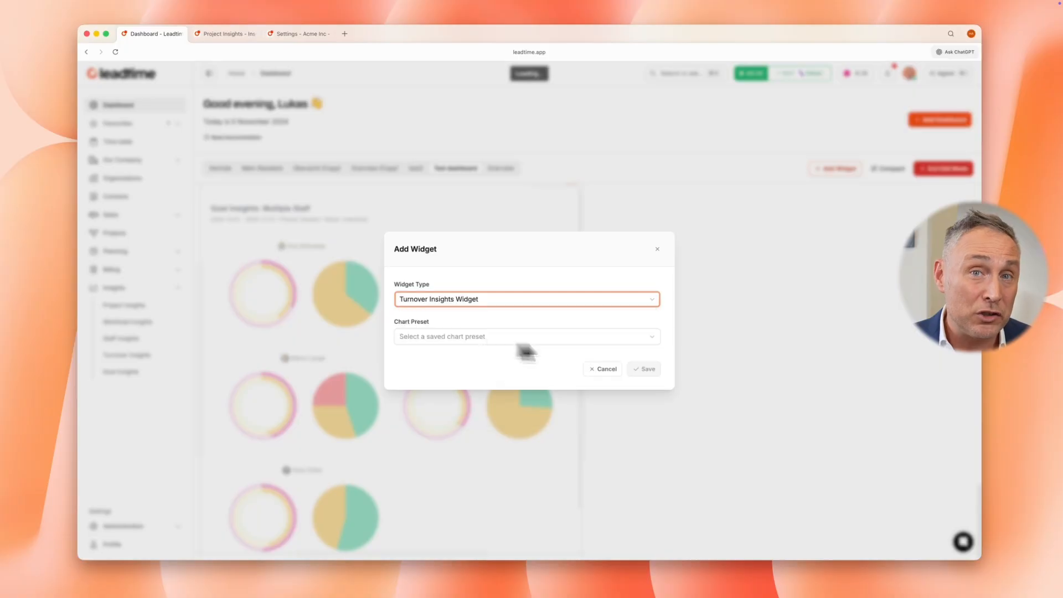
left_click(622, 339)
left_click(622, 356)
left_click(645, 368)
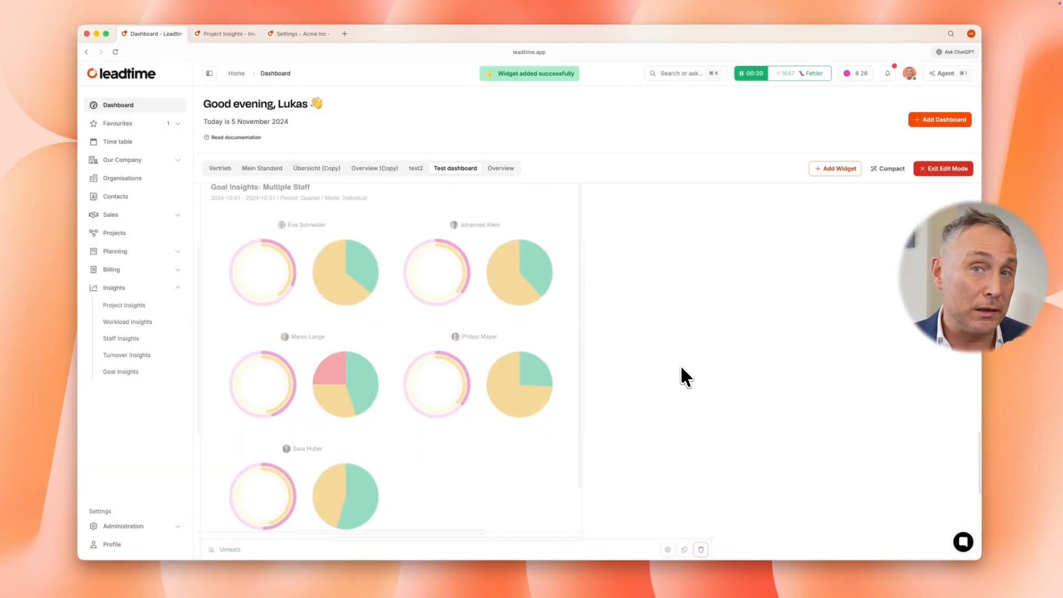
left_click_drag(712, 443, 633, 430)
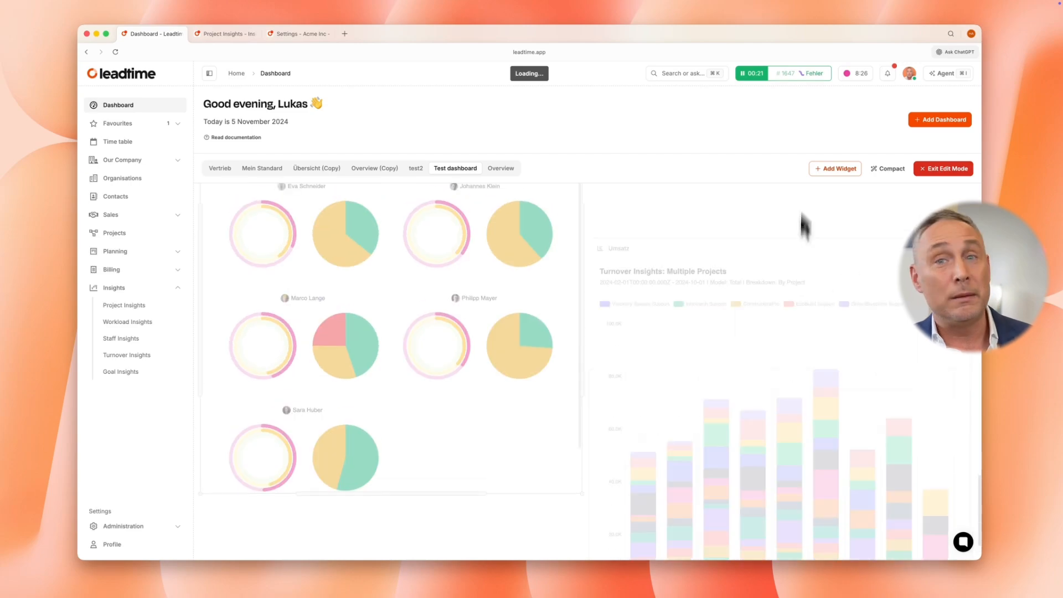
Align the Turnover Insights widget with the Goal Insights widget beside it and leave edit mode
left_click_drag(813, 527, 769, 397)
scroll(770, 397, "down", 4)
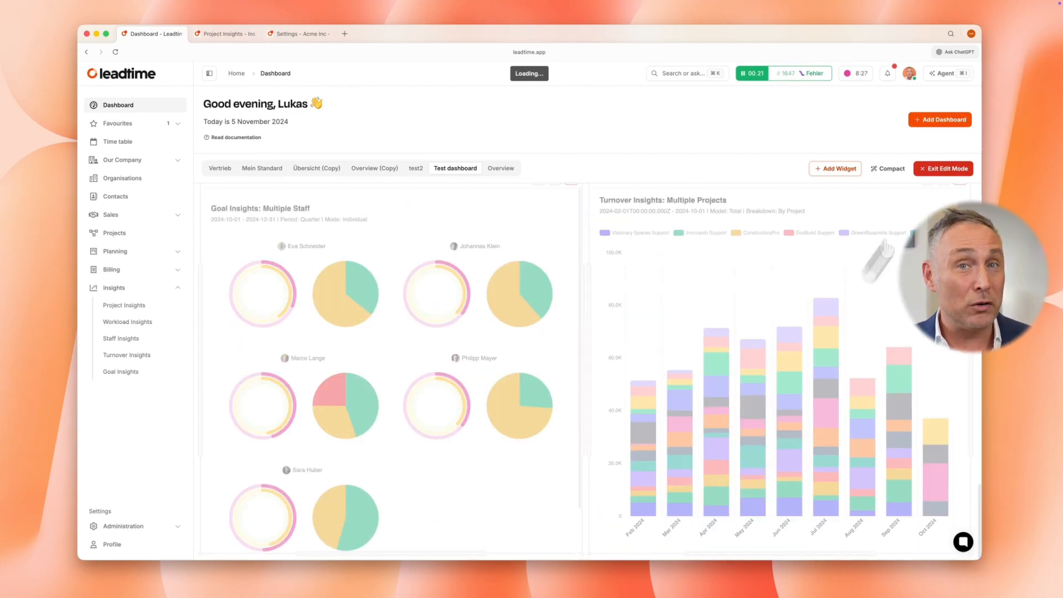
left_click(933, 171)
mouse_move(846, 304)
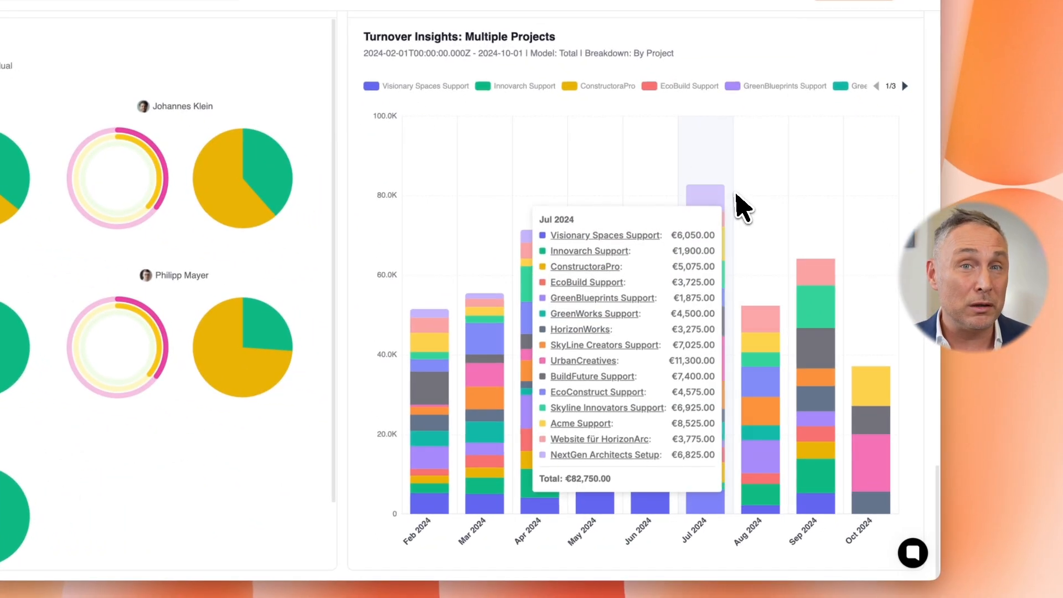
mouse_move(868, 162)
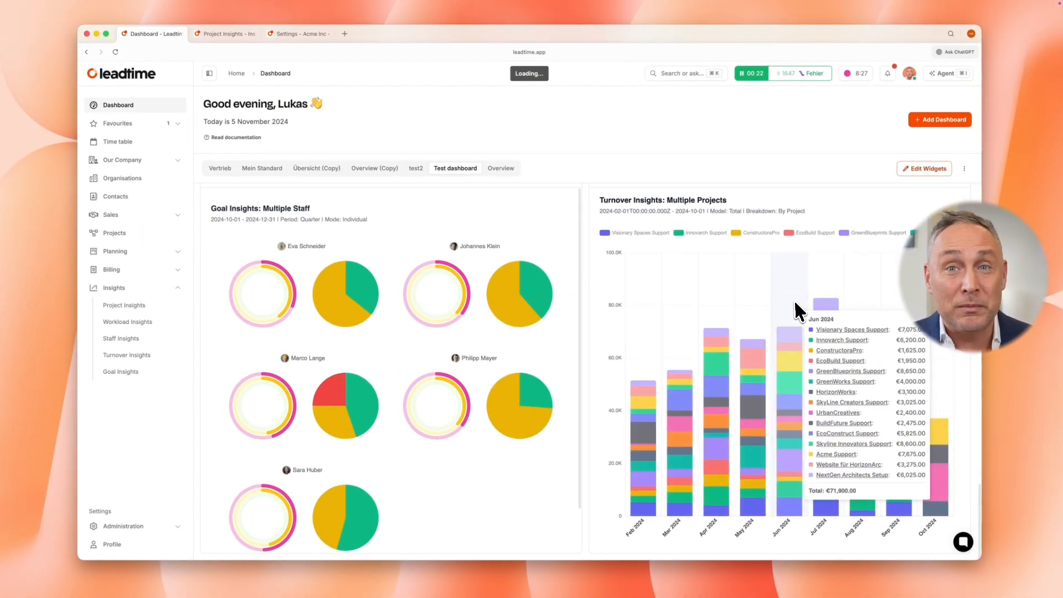
Add a Notifications Widget to the test dashboard below the Goal Insights chart
left_click(942, 169)
left_click(847, 170)
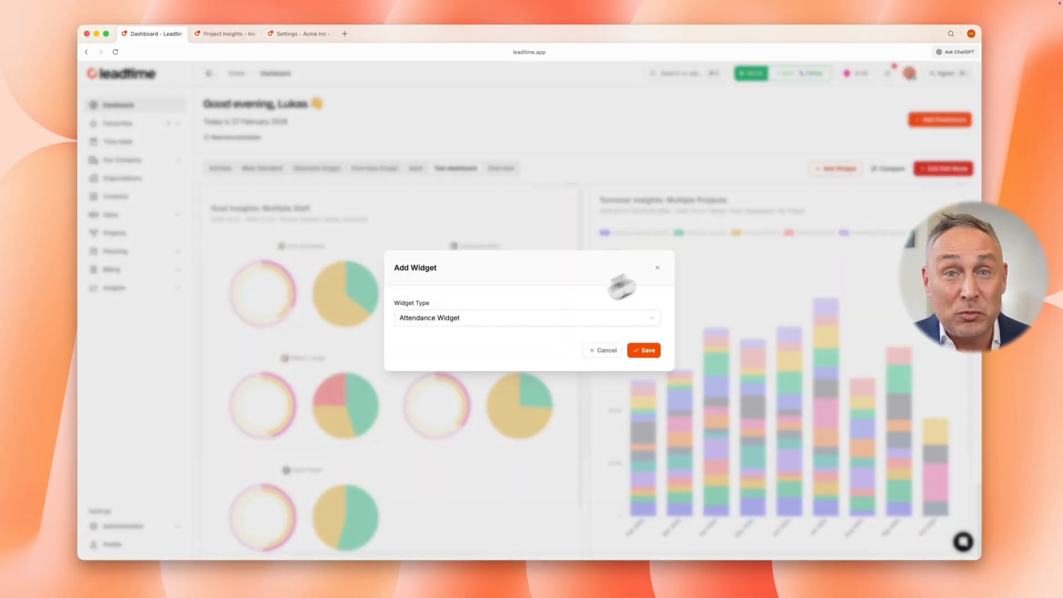
left_click(537, 320)
type("no")
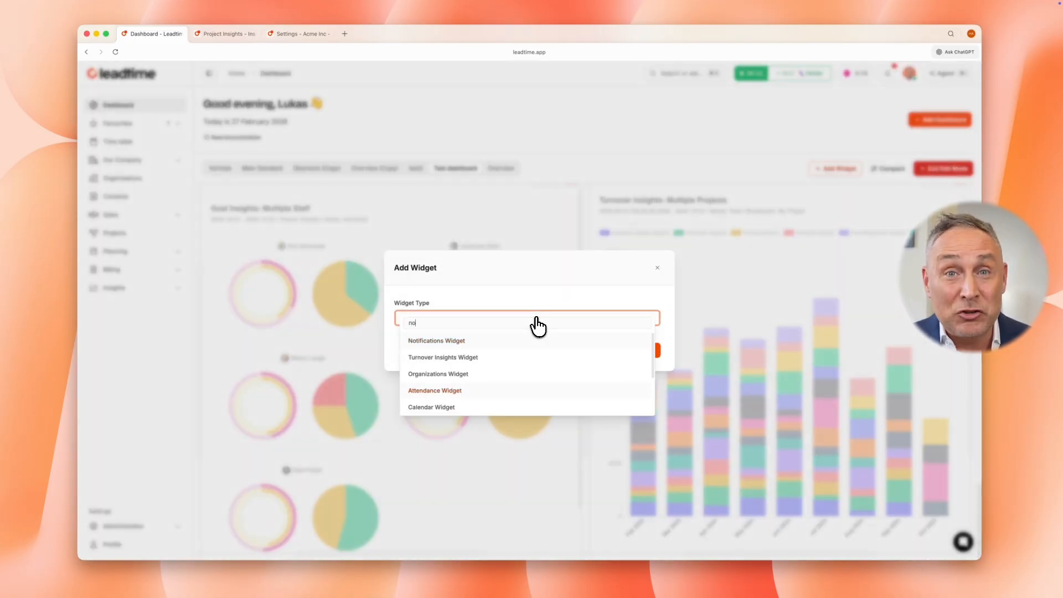
left_click(469, 341)
left_click(641, 361)
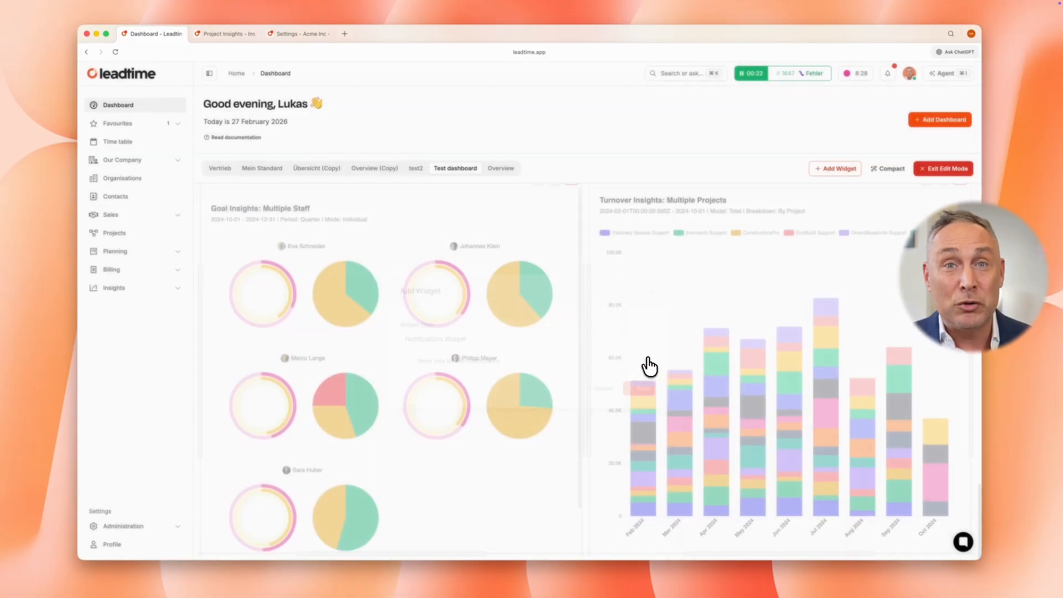
scroll(648, 363, "down", 1)
scroll(648, 363, "down", 5)
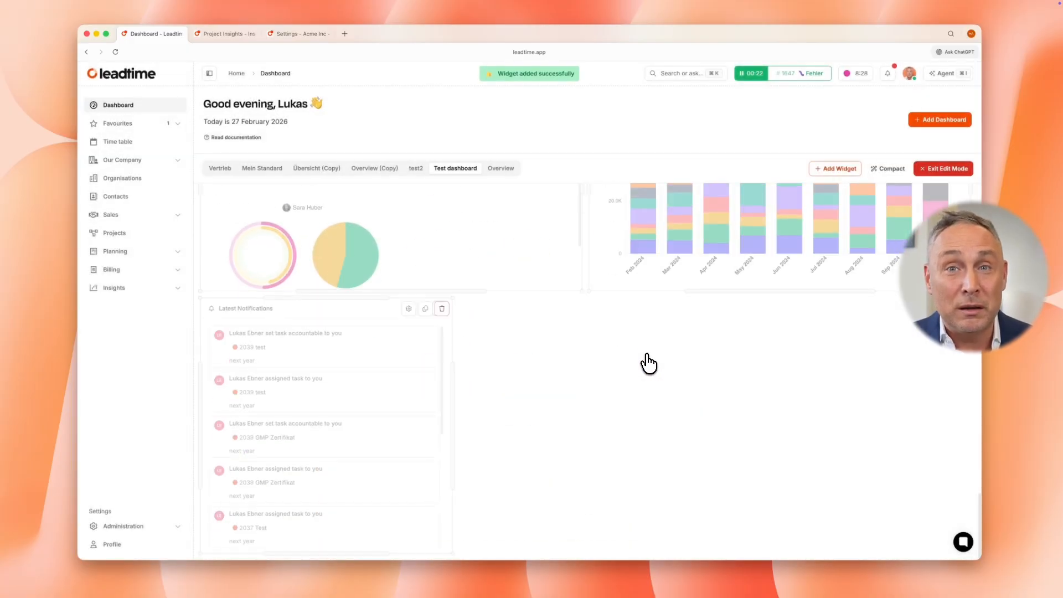
Leave edit mode and look through the entries in the Latest Notifications widget
left_click(950, 175)
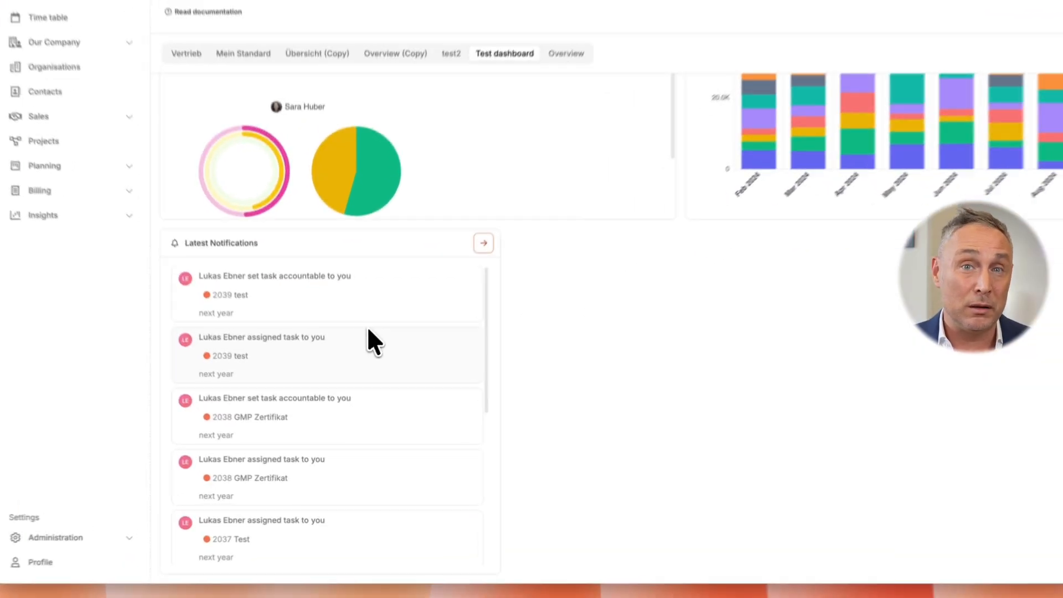
scroll(368, 325, "down", 4)
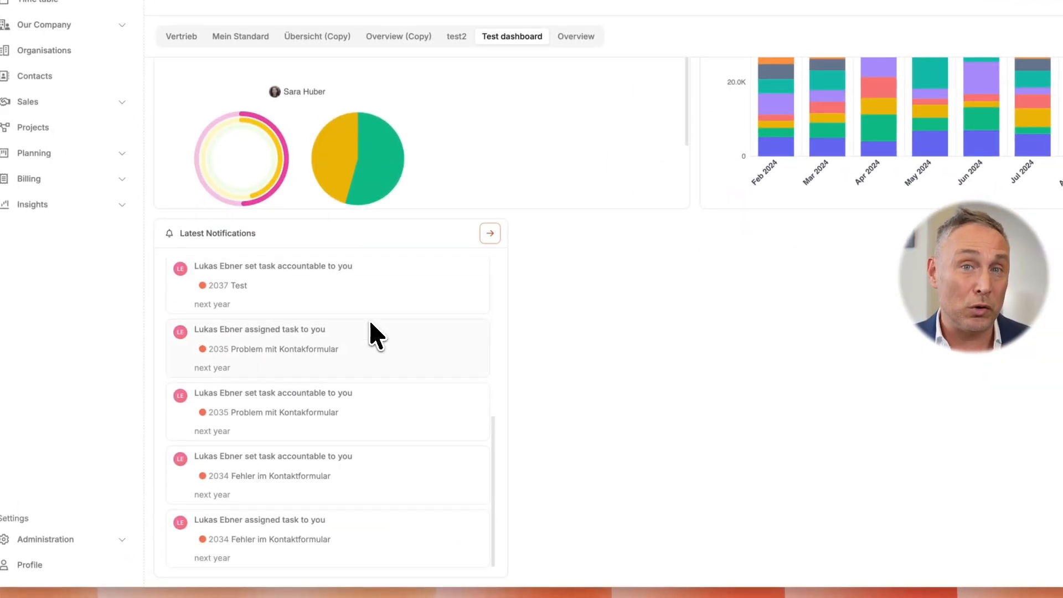
scroll(370, 327, "up", 4)
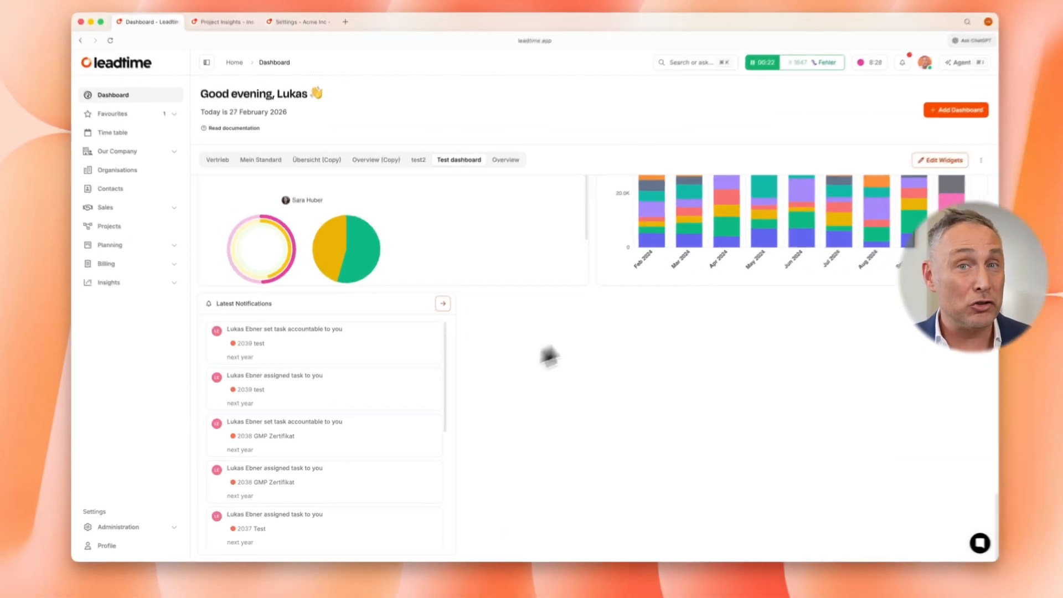
Add an Organizations Widget with the view All beside the Latest Notifications widget
left_click(939, 160)
left_click(851, 160)
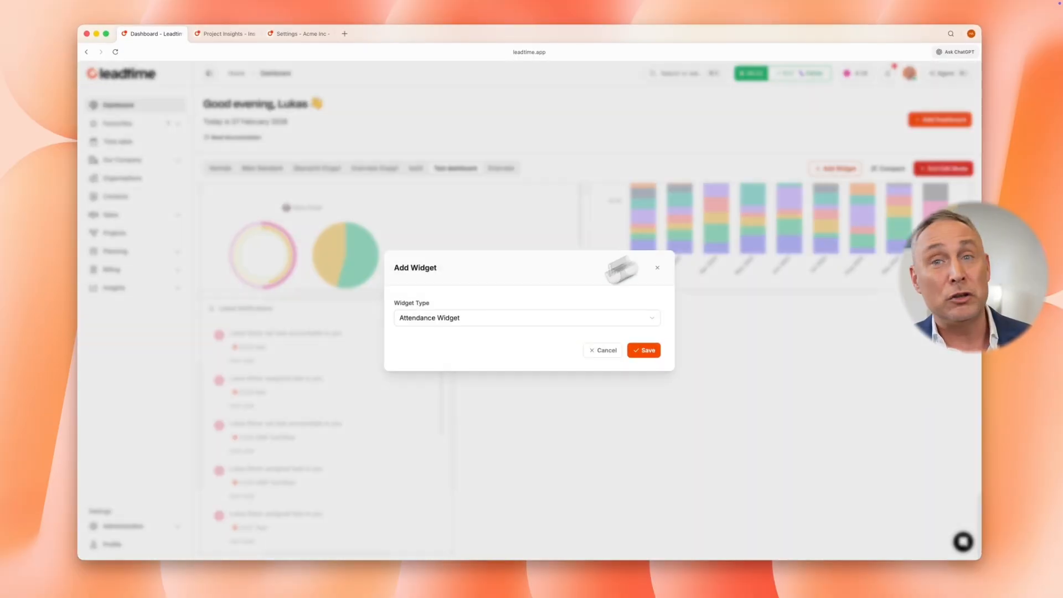
left_click(501, 318)
type("or")
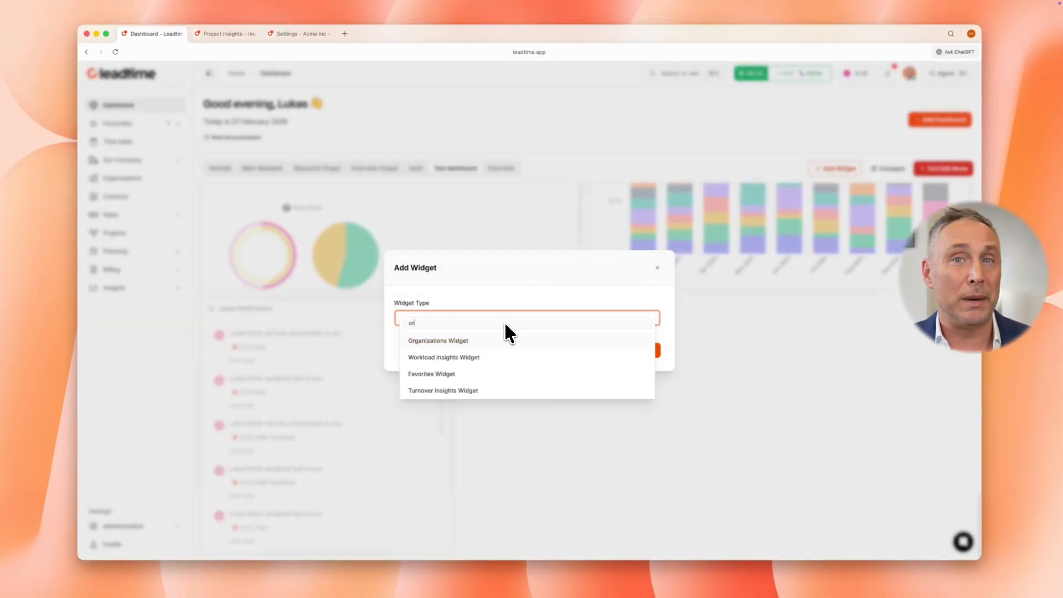
left_click(449, 339)
left_click(617, 339)
left_click(570, 356)
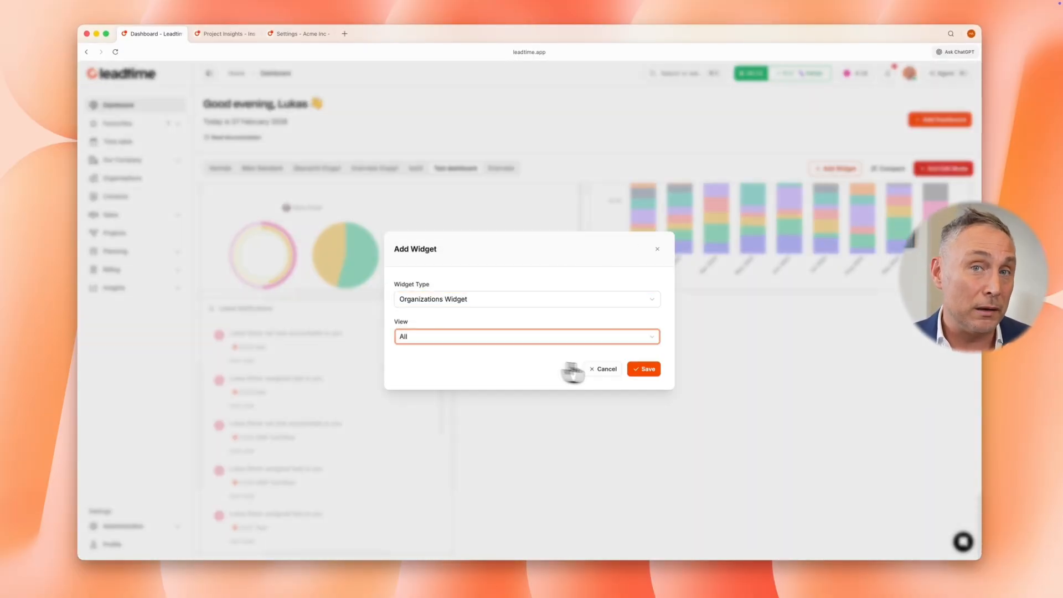
left_click(644, 369)
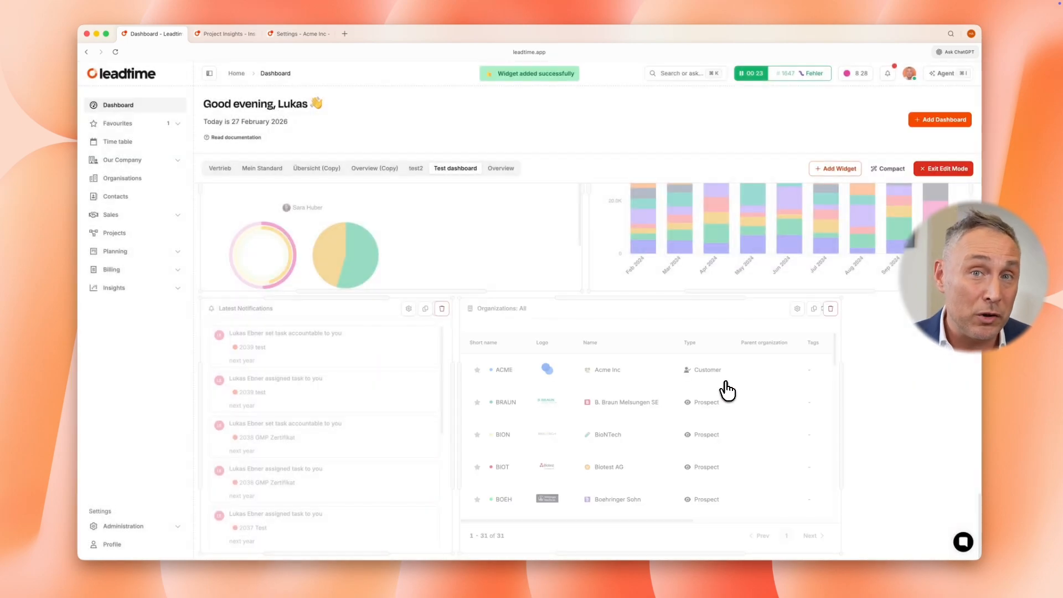
Widen the Organizations widget to fill the rest of its dashboard row and leave edit mode
left_click(944, 169)
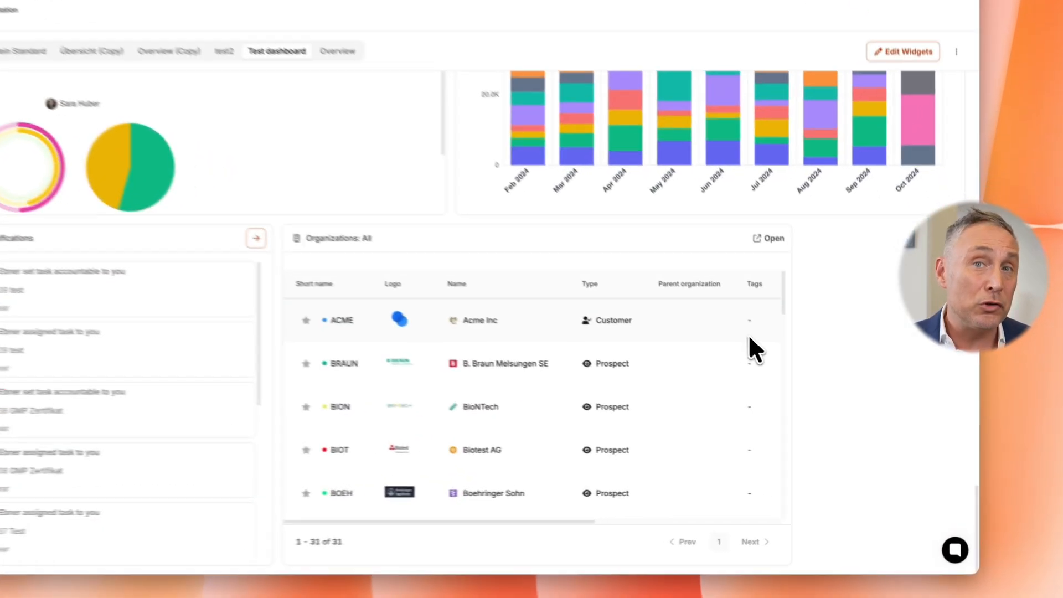
scroll(564, 390, "right", 5)
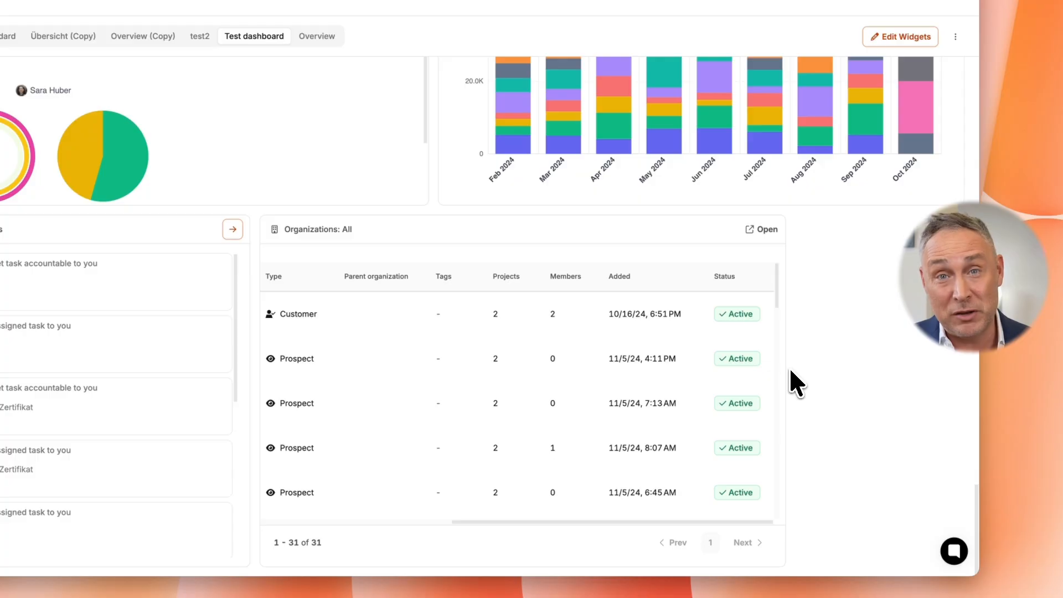
left_click(911, 38)
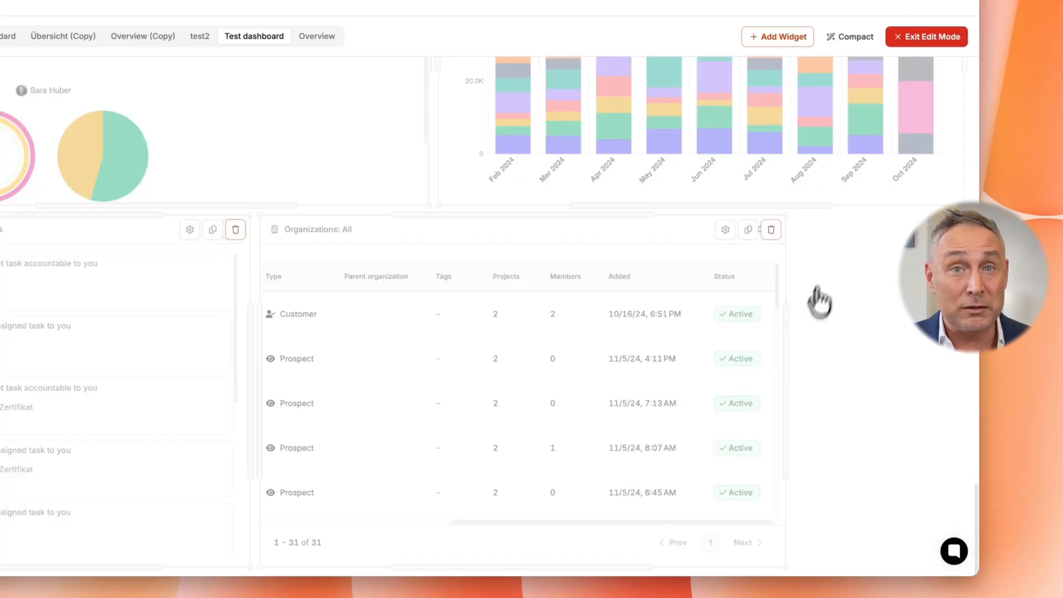
left_click_drag(786, 327, 964, 327)
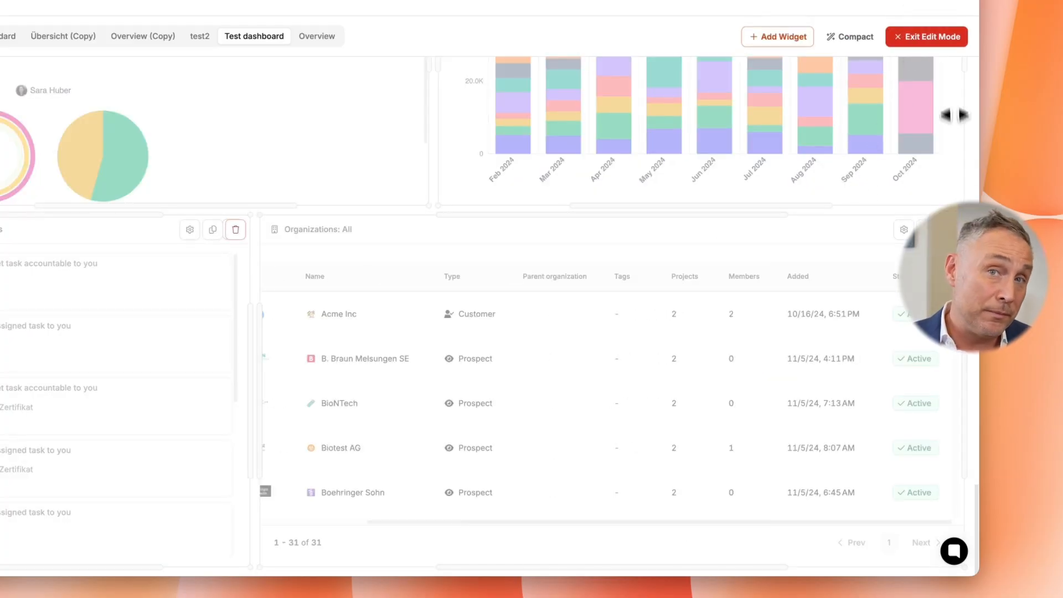
left_click(933, 35)
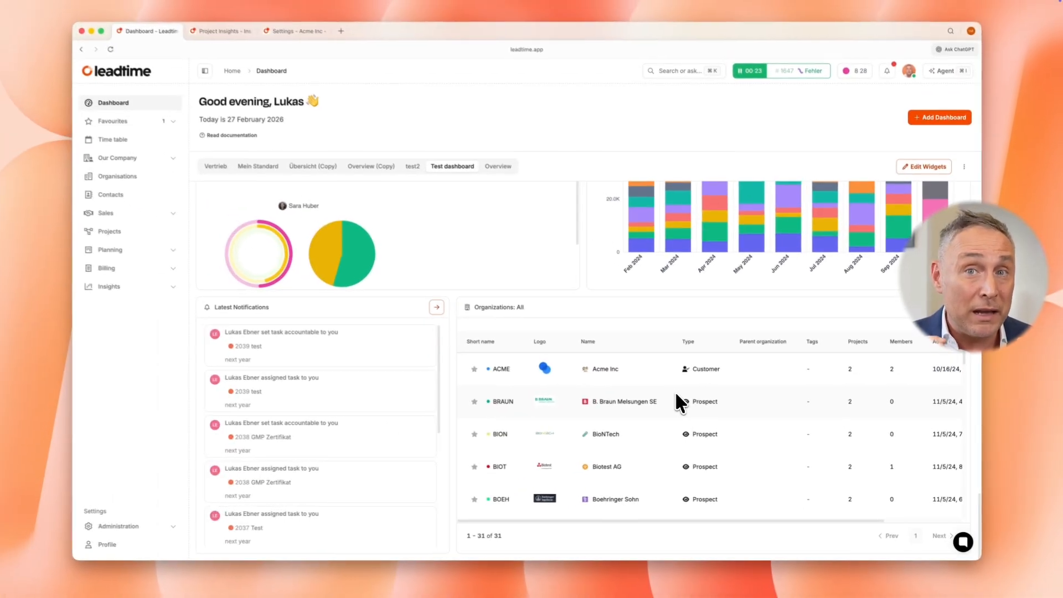
Create a new dashboard named Controlling
scroll(676, 391, "down", 1)
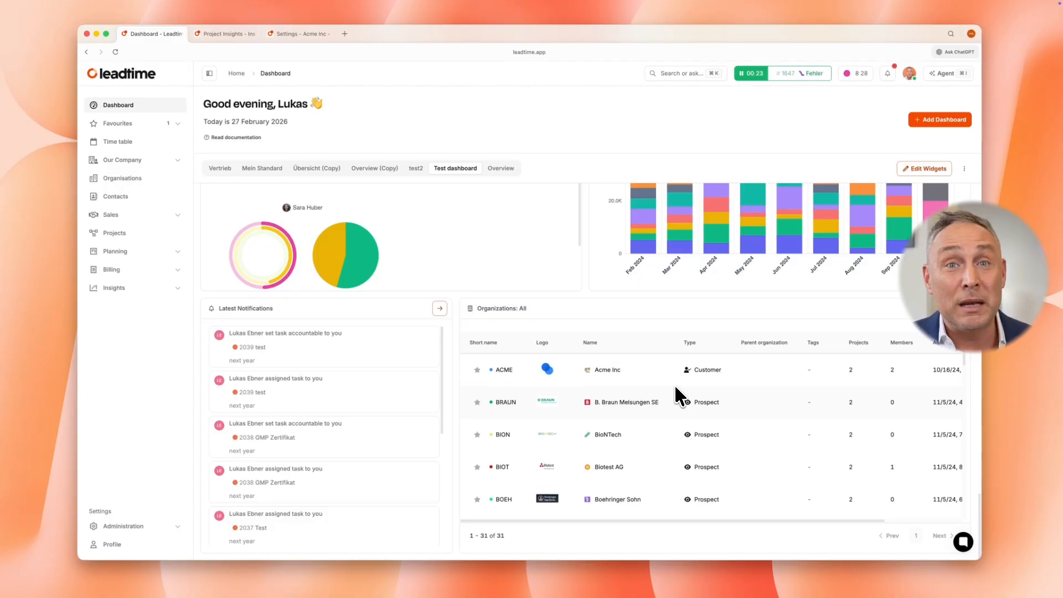
scroll(637, 332, "up", 5)
scroll(630, 320, "up", 15)
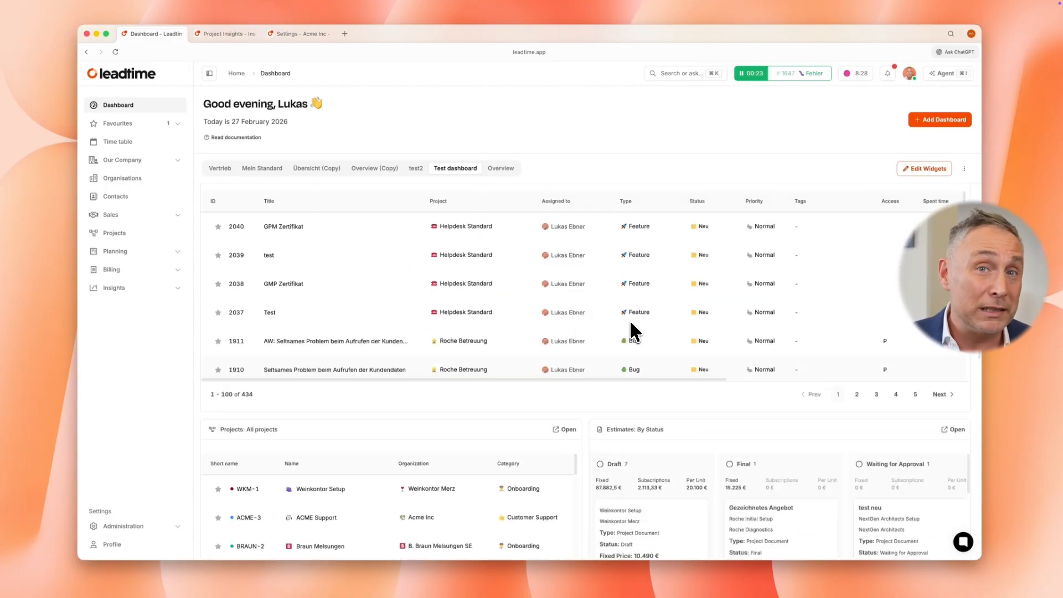
left_click(941, 120)
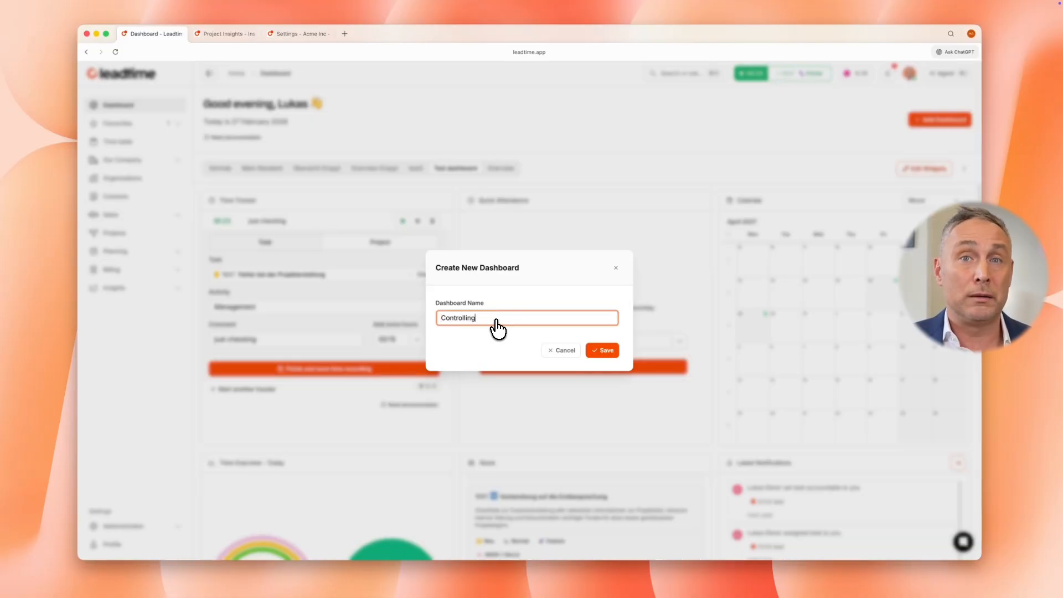
left_click(604, 351)
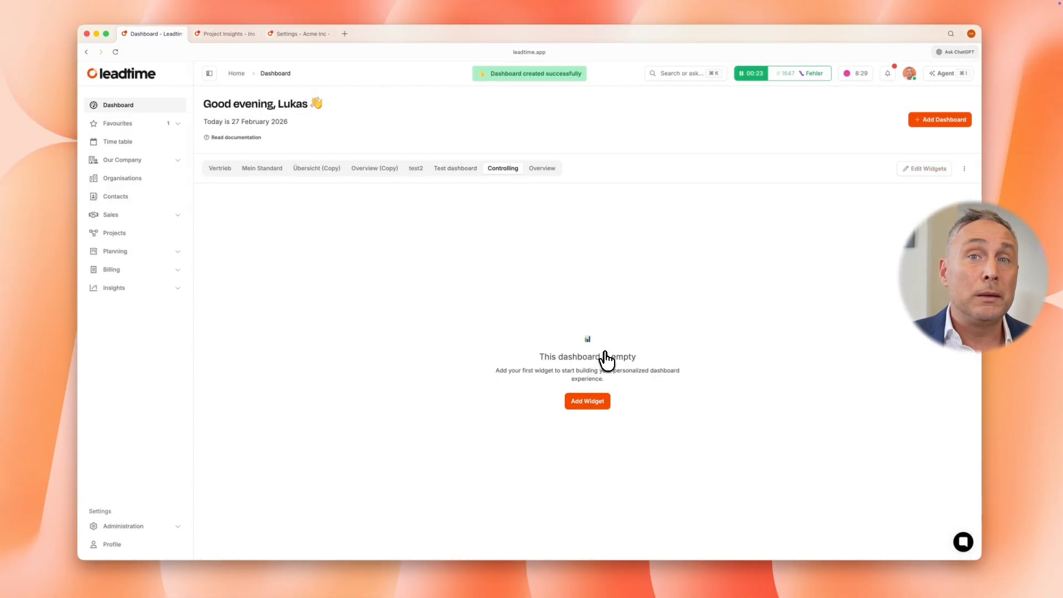
Add a Goal Insights Widget with the chart preset Projektteam to the empty Controlling dashboard
left_click(586, 398)
left_click(525, 319)
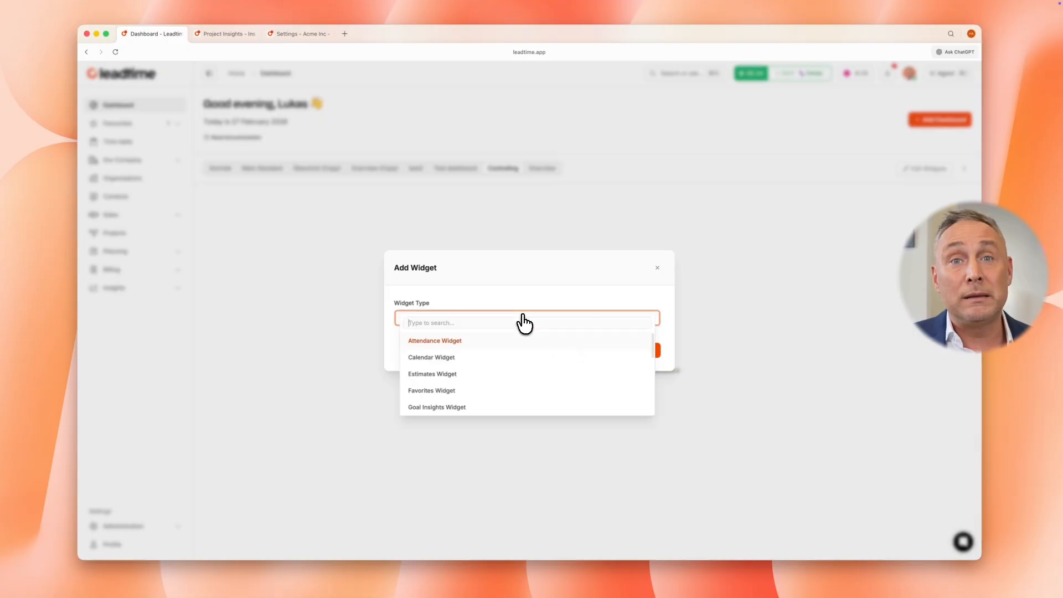
type("goal")
left_click(508, 338)
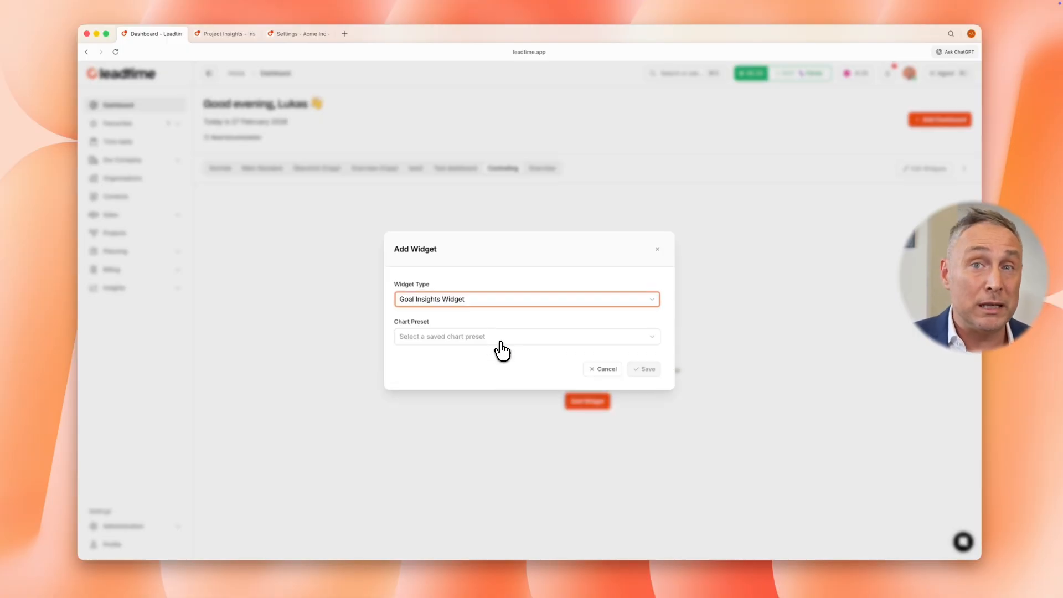
left_click(546, 350)
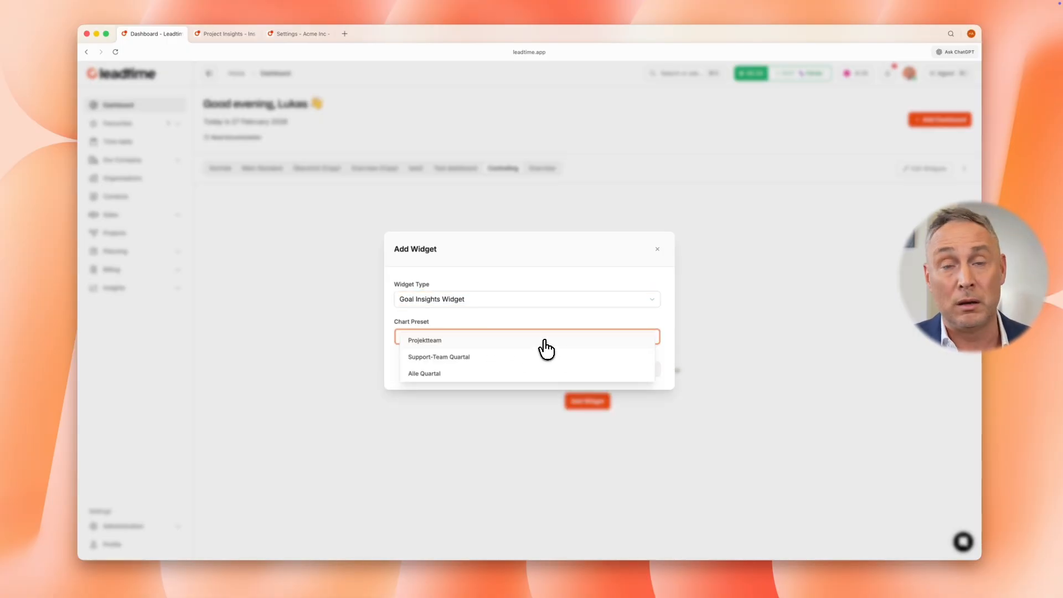
left_click(546, 341)
left_click(646, 371)
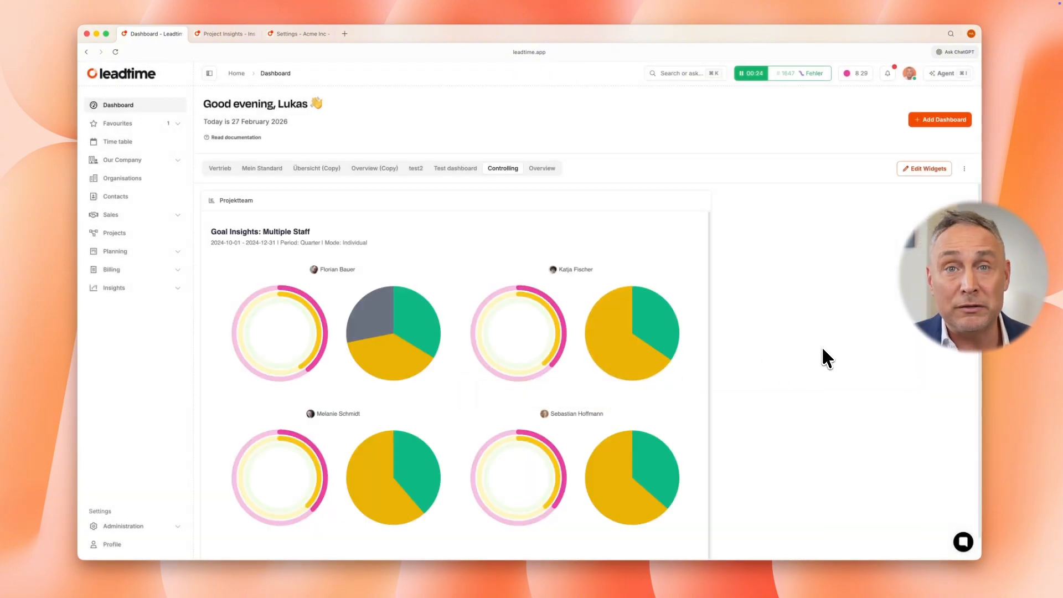
Widen the Projektteam goal chart widget to the full dashboard width
scroll(827, 359, "down", 1)
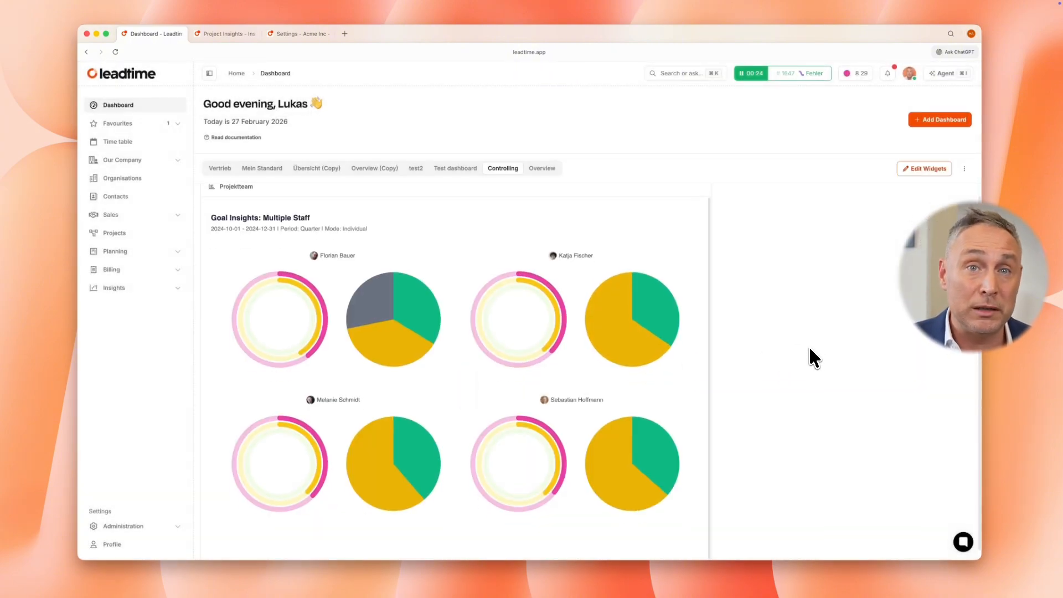
scroll(810, 350, "up", 1)
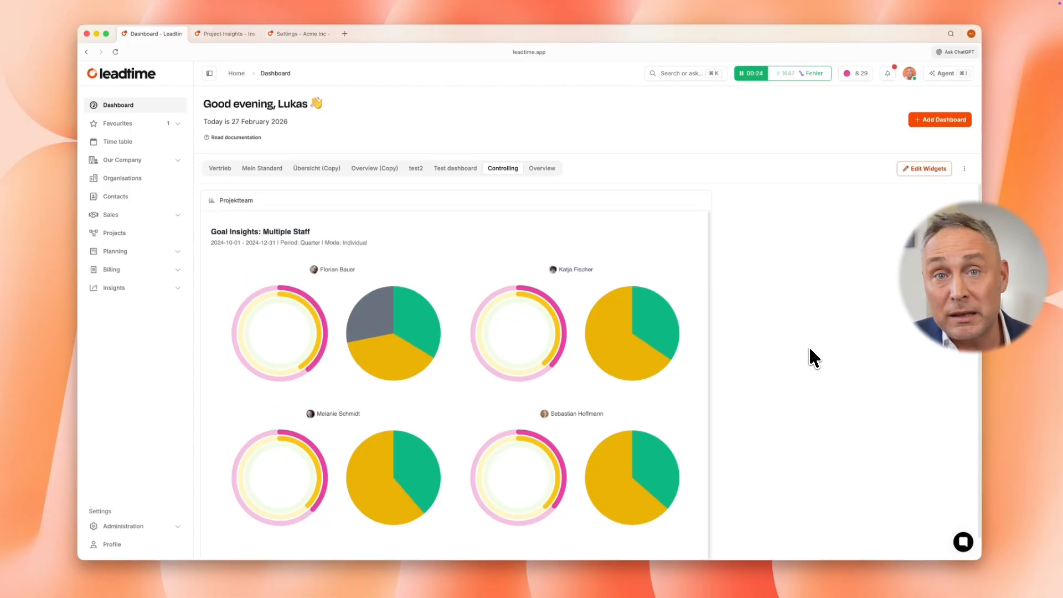
left_click(933, 168)
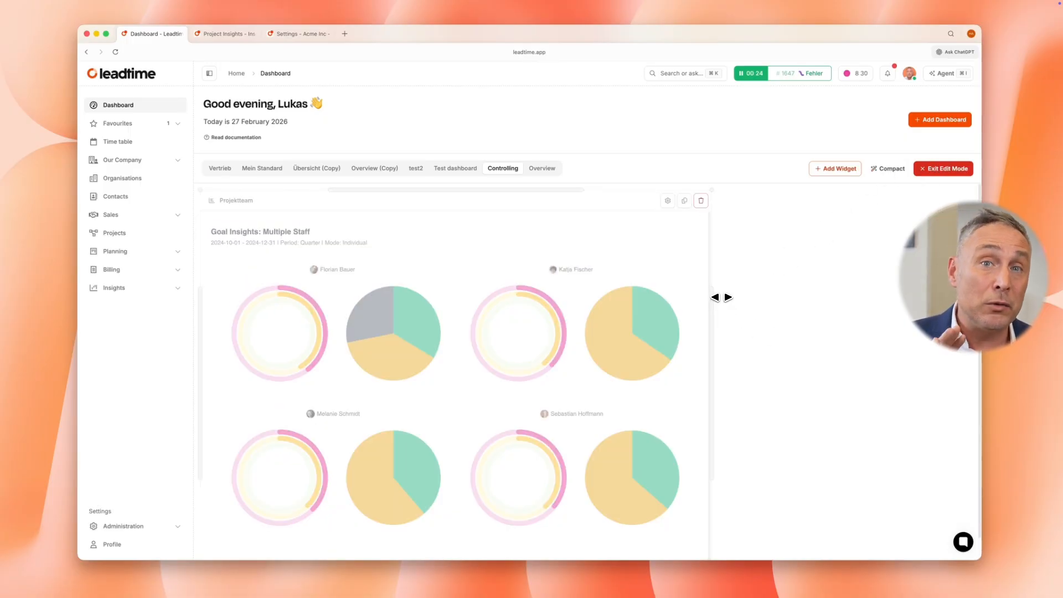
left_click_drag(721, 298, 795, 348)
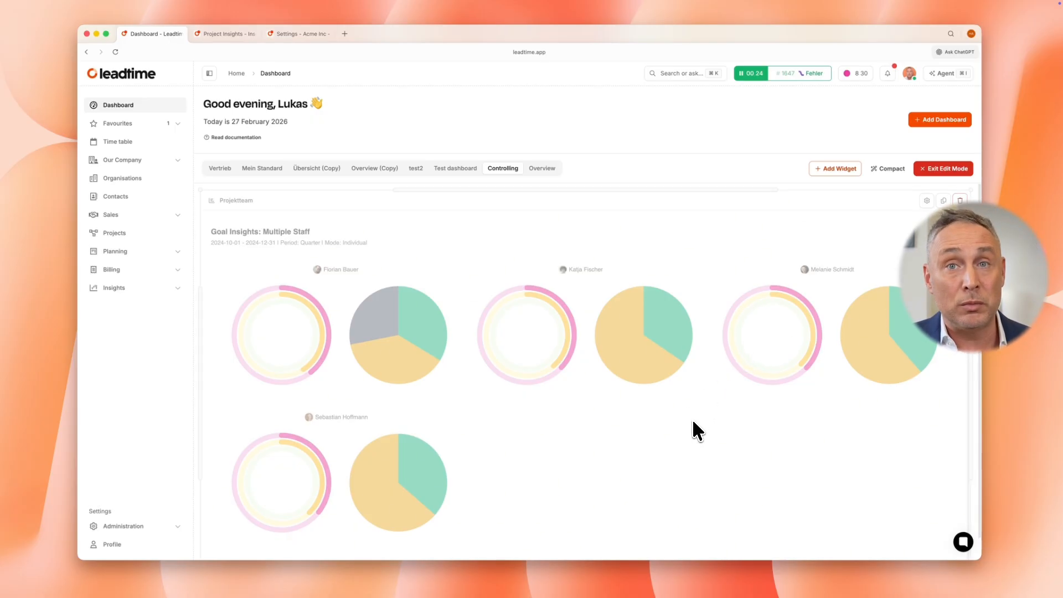
Add a Turnover Insights Widget with the chart preset Umsatzentwicklung below the Projektteam chart
left_click(843, 170)
left_click(506, 318)
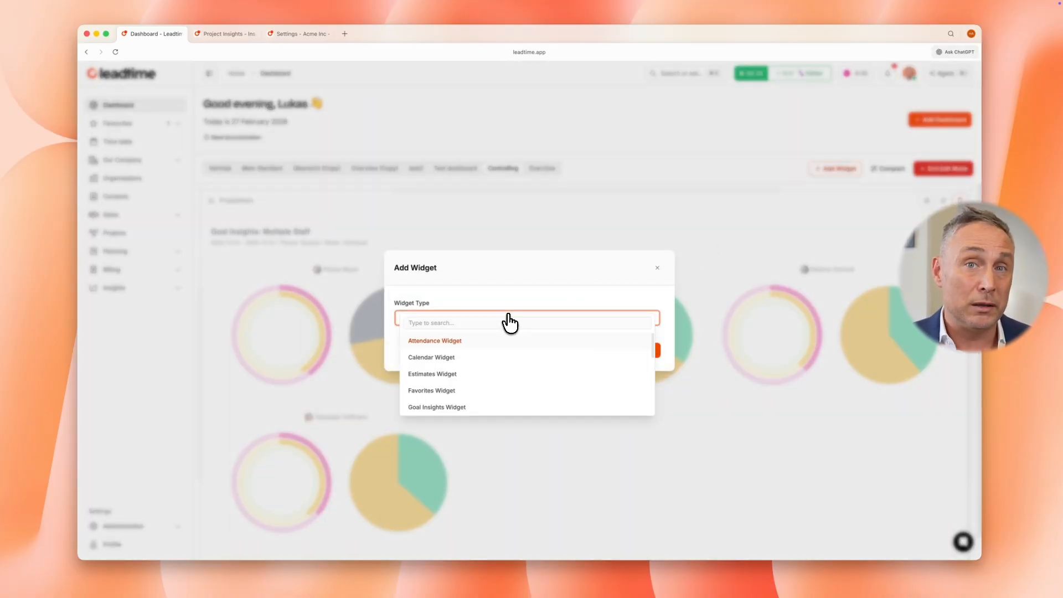
type("turn")
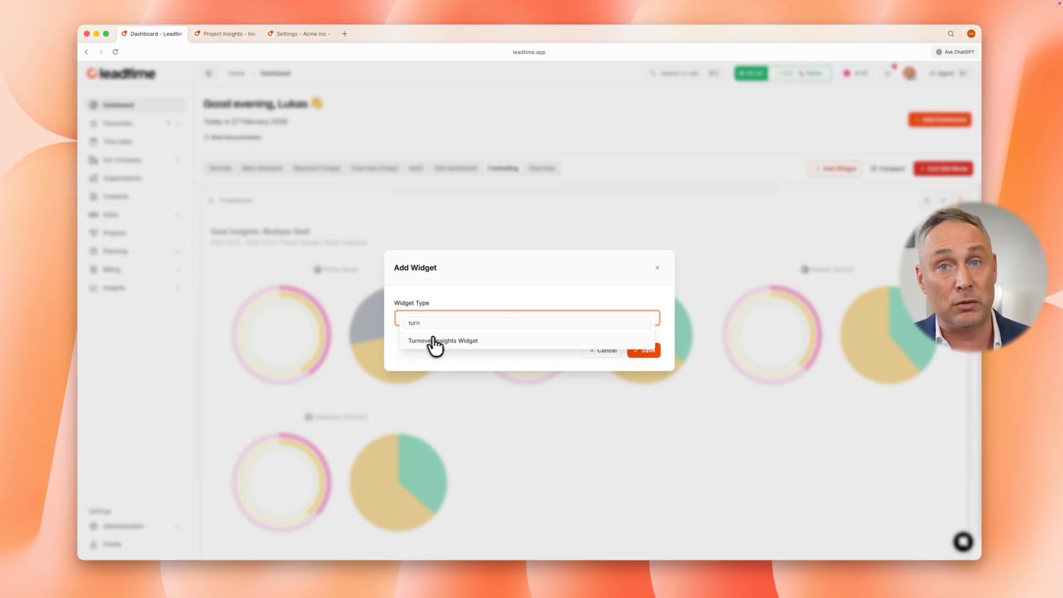
left_click(435, 341)
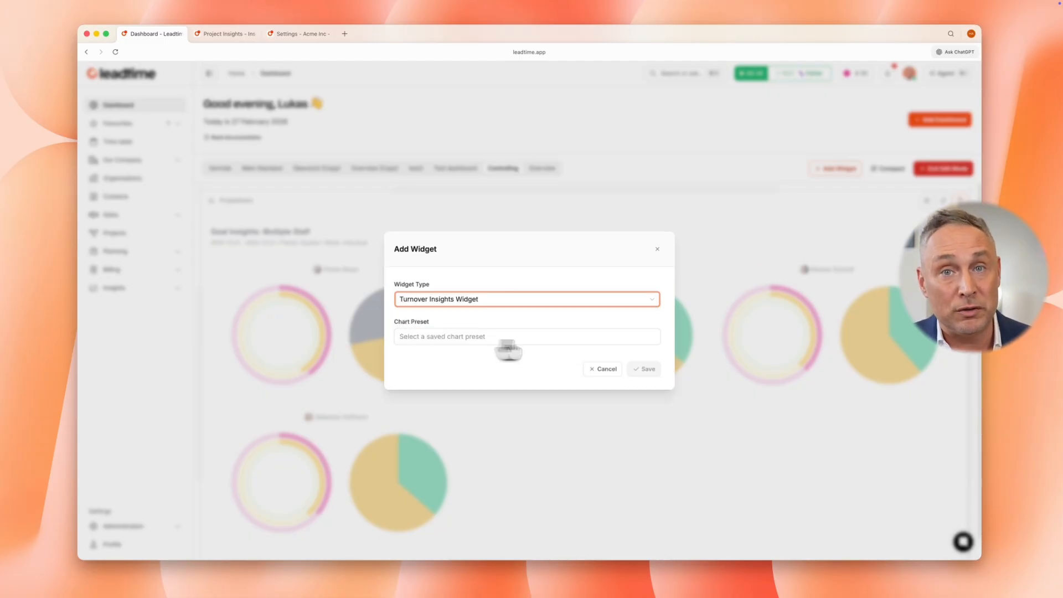
left_click(582, 335)
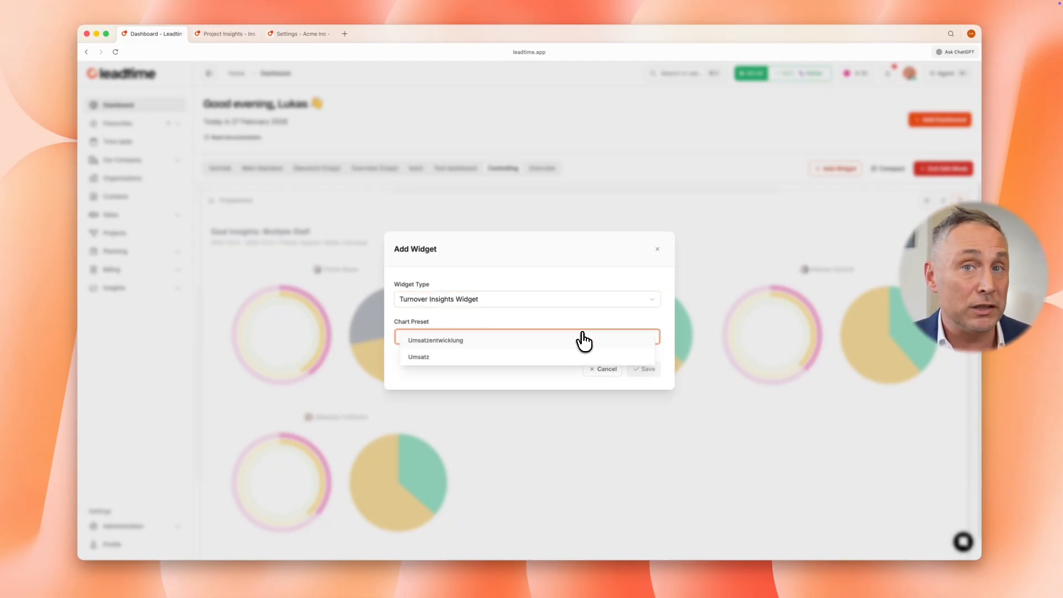
left_click(554, 342)
left_click(646, 369)
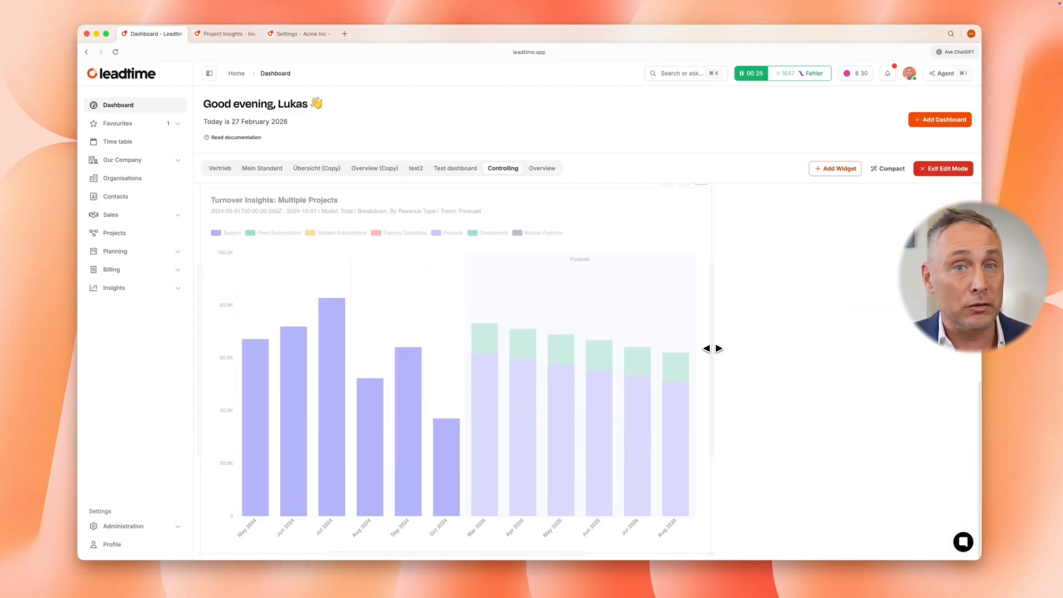
Narrow the Umsatzentwicklung chart to half the dashboard width and add a Workload Insights Widget with the chart preset Veraltete Tickets
left_click_drag(710, 349, 646, 349)
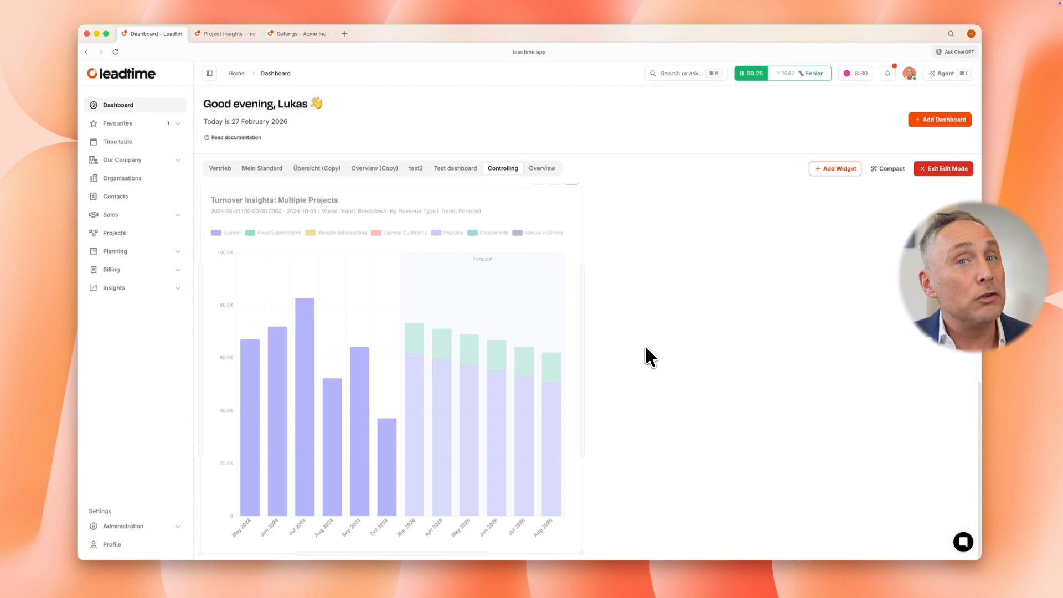
left_click(835, 169)
left_click(541, 320)
type("w")
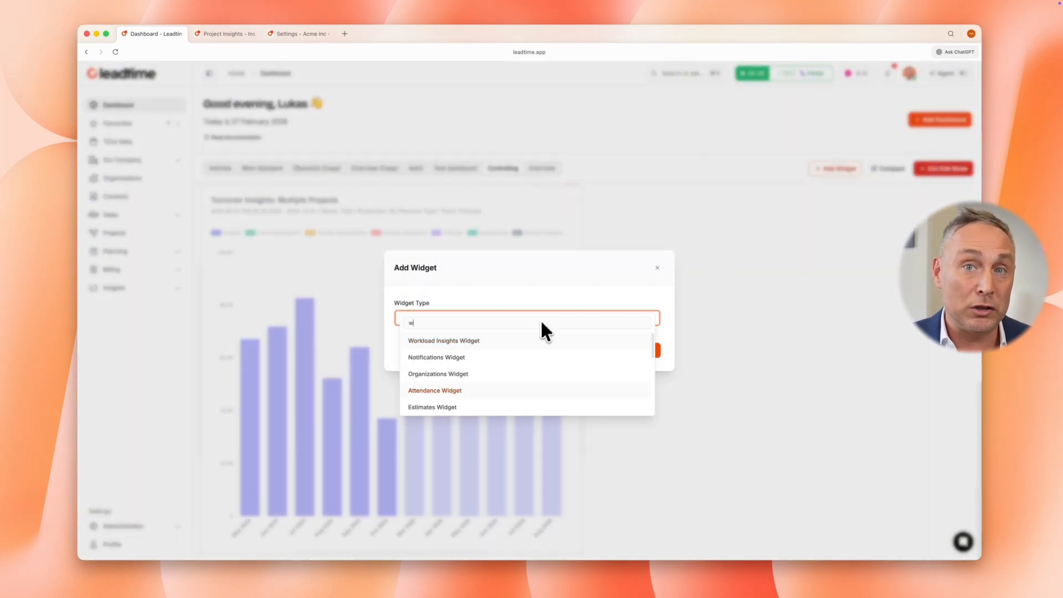
left_click(571, 341)
left_click(548, 344)
left_click(644, 369)
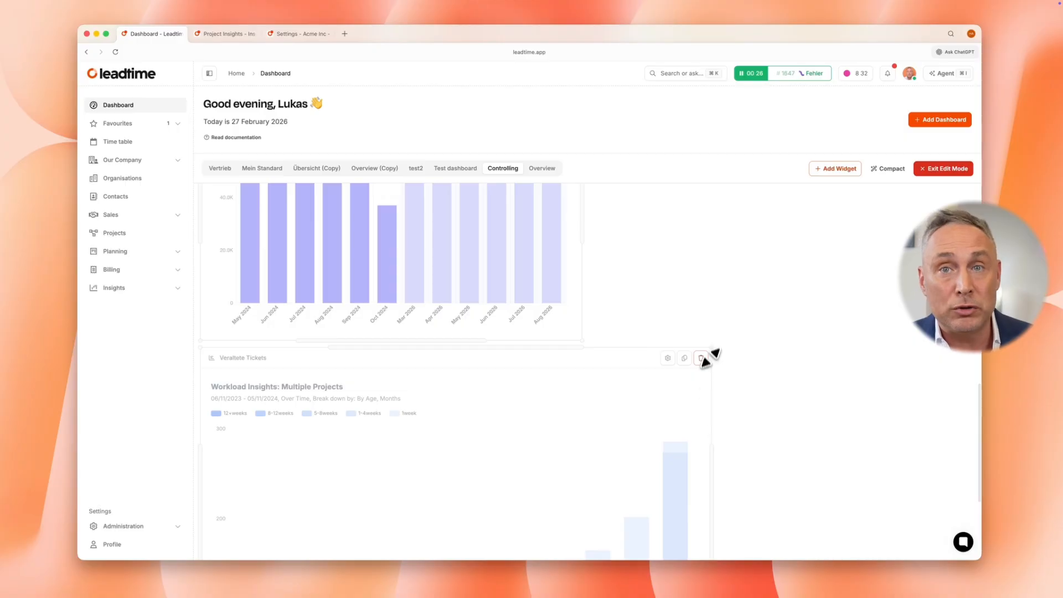
Narrow the Veraltete Tickets chart to half the dashboard width and place it to the right of the Umsatzentwicklung chart
left_click_drag(709, 357, 602, 361)
left_click_drag(510, 384, 796, 210)
left_click_drag(766, 446, 799, 202)
Add a Projects Widget for all projects with the view External continuous and narrow it to a third of the dashboard width
left_click(836, 168)
left_click(487, 324)
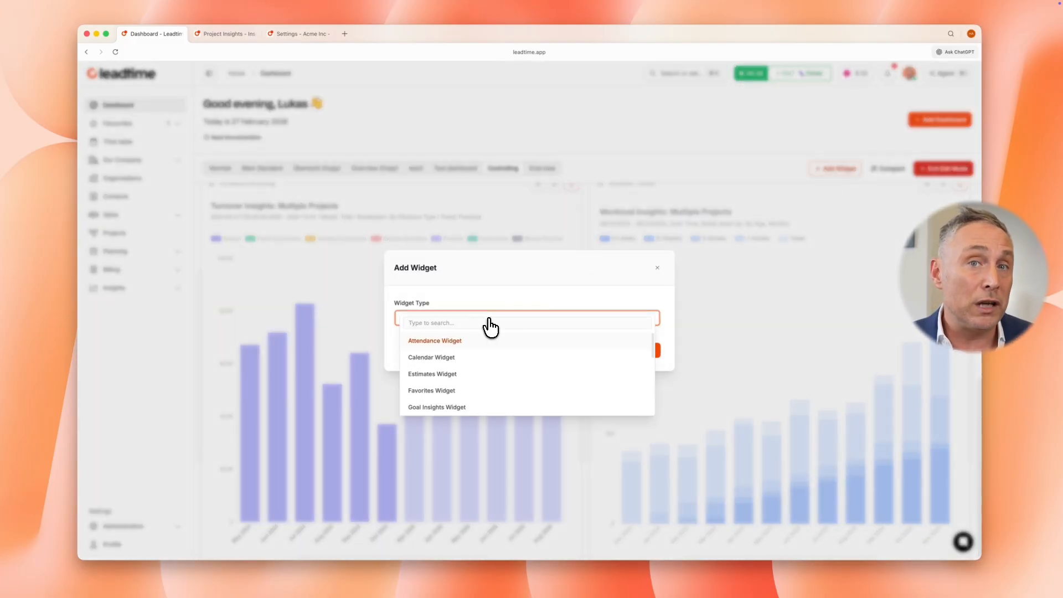
type("pro")
left_click(494, 340)
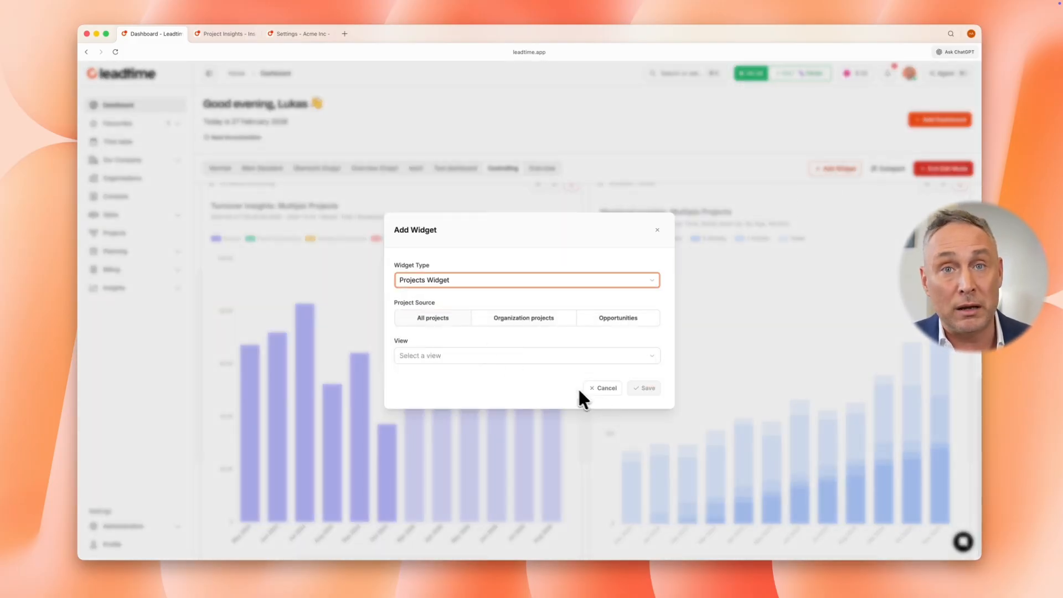
left_click(539, 357)
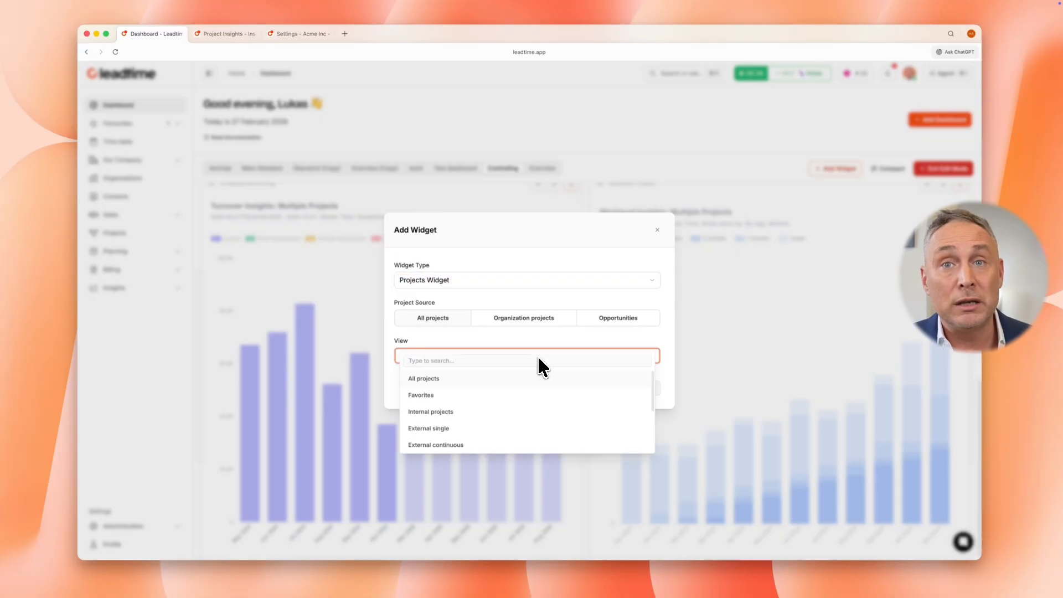
left_click(468, 445)
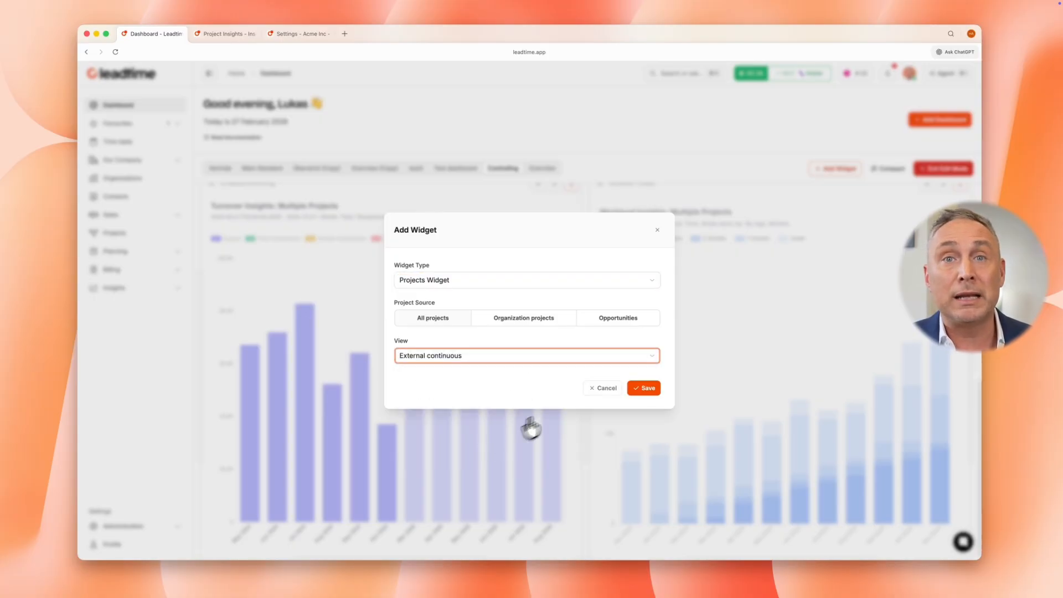
left_click(646, 388)
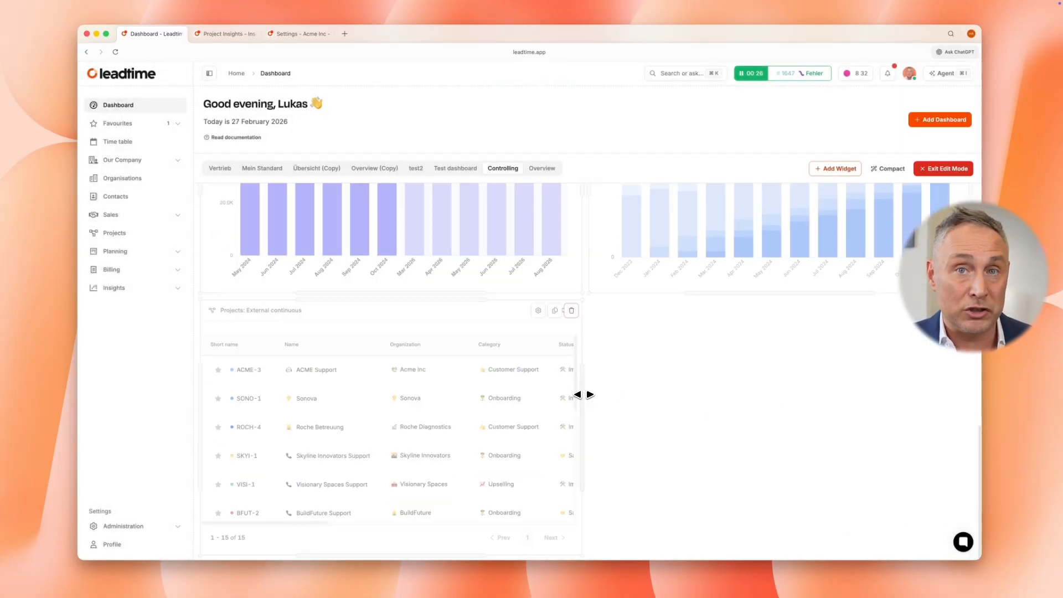
left_click_drag(579, 392, 477, 390)
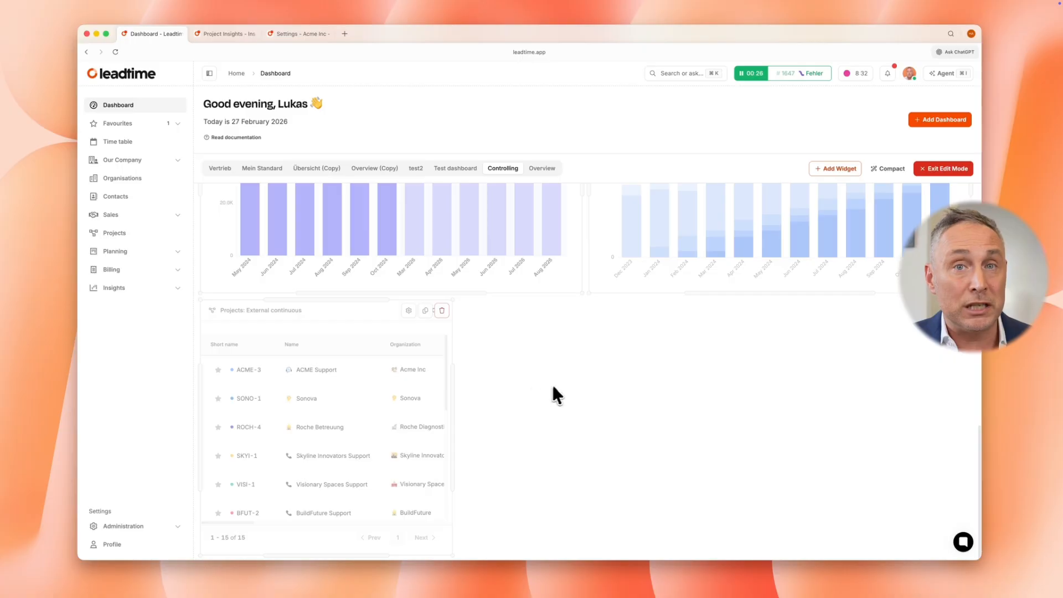
Add a Notifications Widget beside the External continuous projects list, without limiting it to unread notifications
left_click(839, 169)
left_click(562, 322)
type("noti")
key("Return")
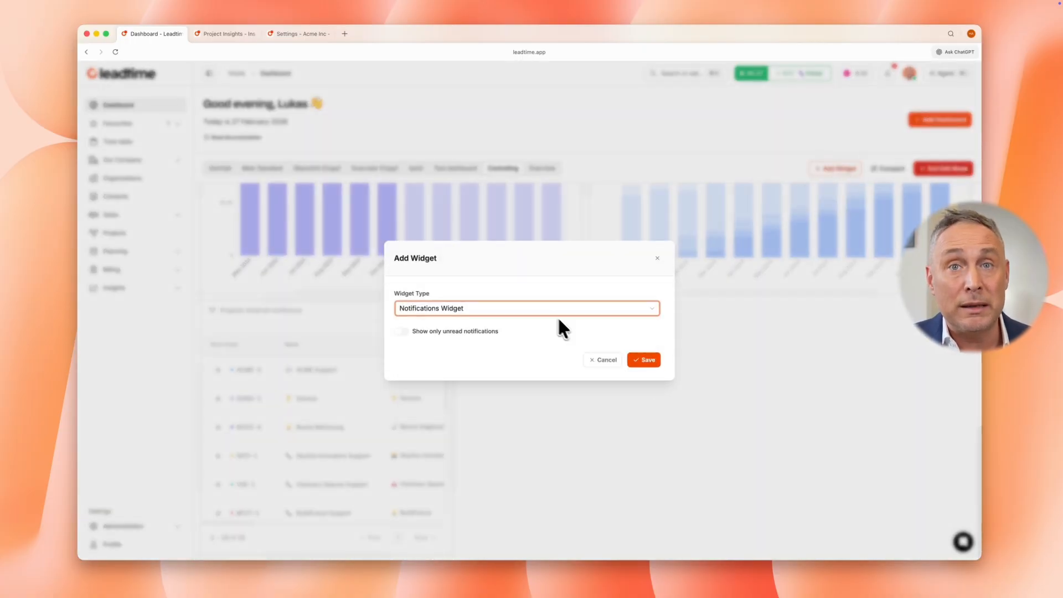
left_click(644, 361)
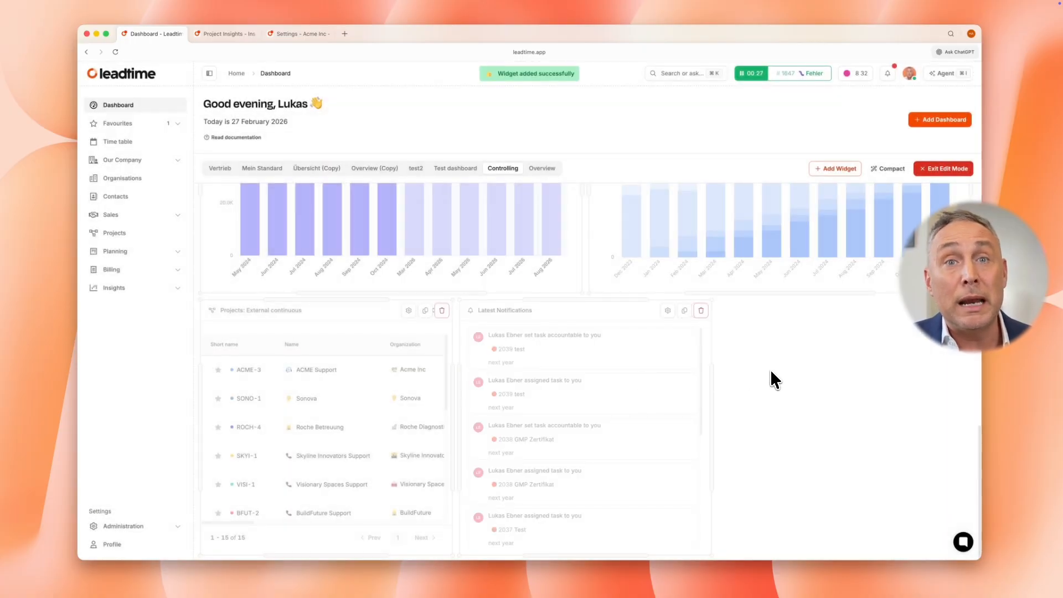
Add an Estimates Widget with the view All to the Controlling dashboard
left_click(839, 169)
left_click(546, 322)
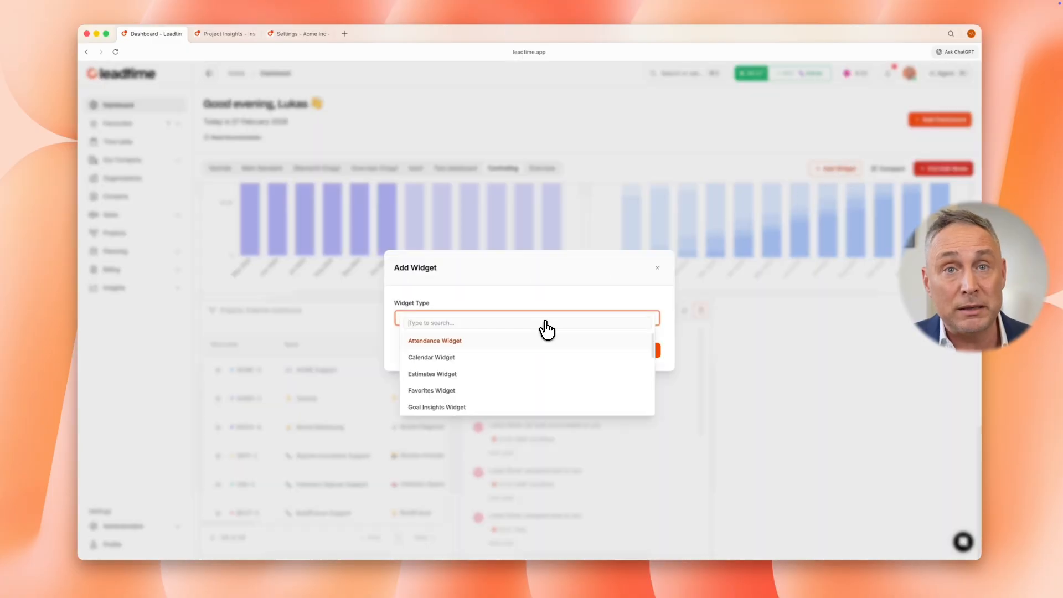
type("es")
left_click(486, 338)
left_click(600, 337)
left_click(577, 340)
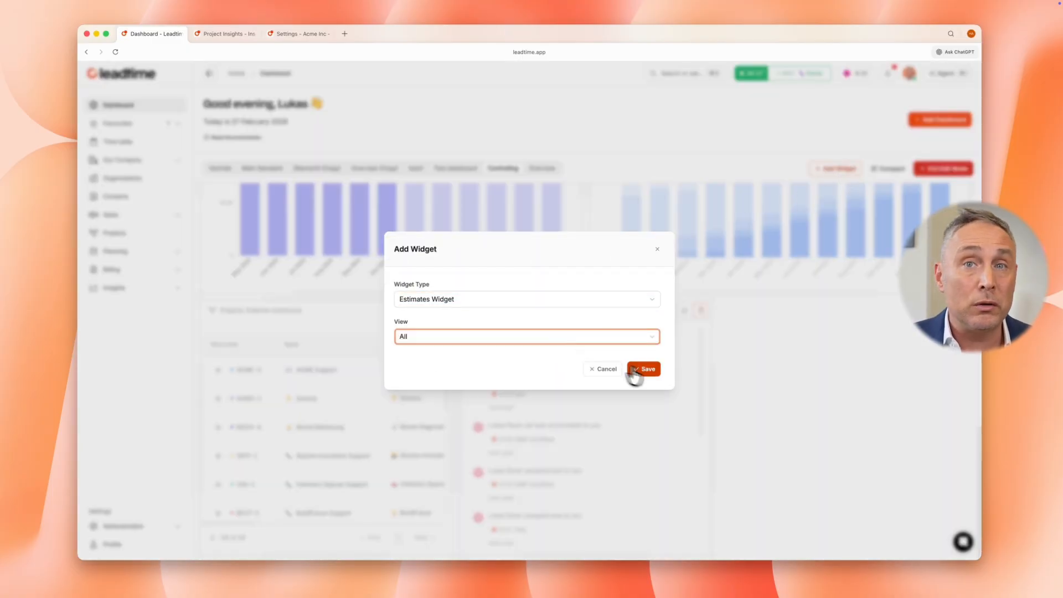
left_click(635, 372)
Narrow the Estimates widget to a third of the width, place it beside the Latest Notifications widget, and leave edit mode
scroll(776, 377, "down", 5)
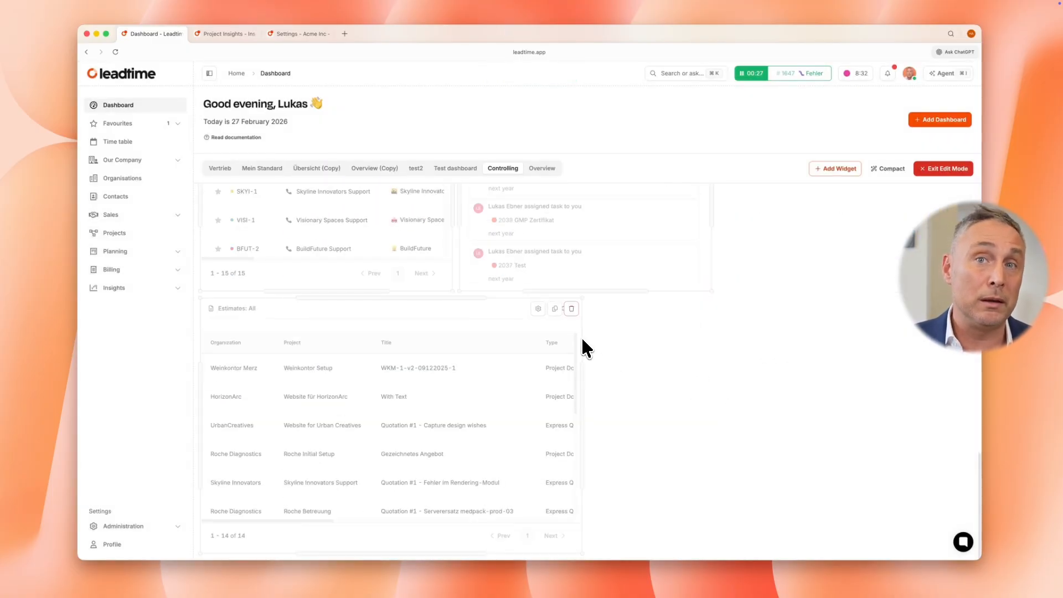
left_click_drag(580, 314, 742, 280)
scroll(720, 280, "up", 5)
left_click(936, 169)
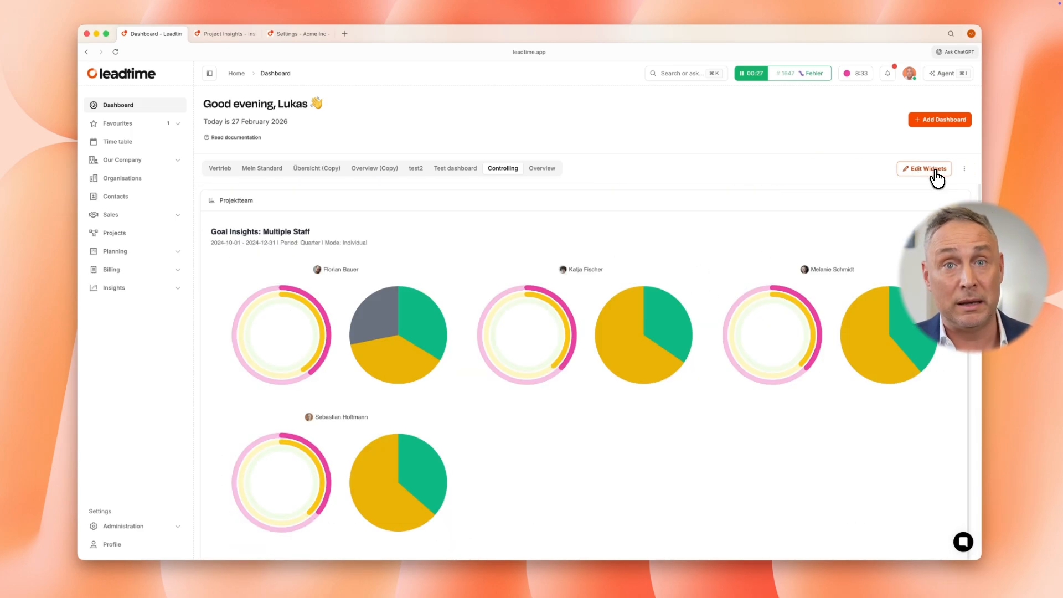
Reopen the Controlling dashboard for editing, compact its layout, and check the arrangement of all widgets
left_click(930, 168)
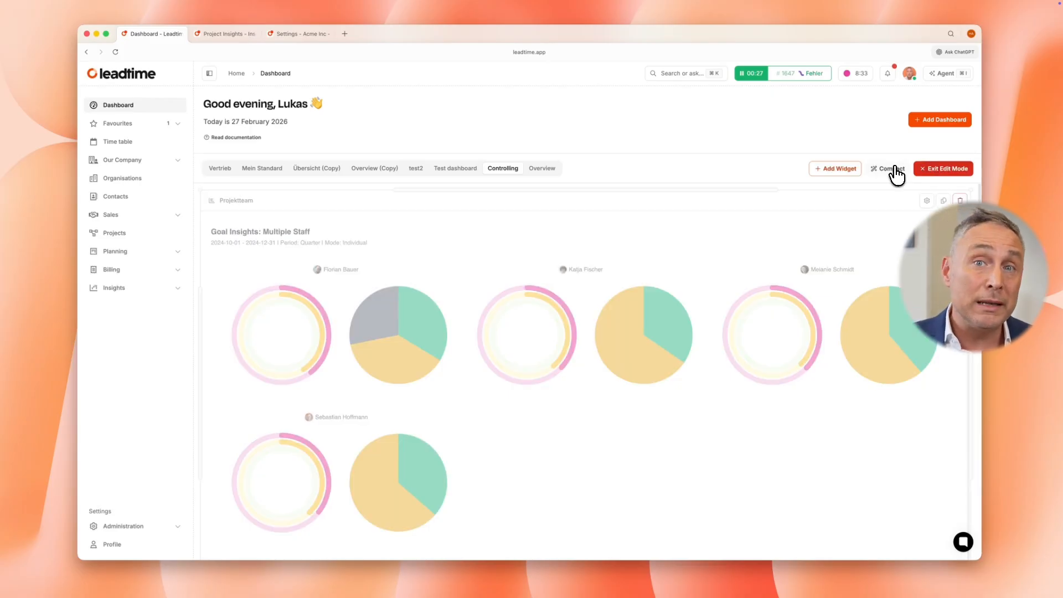
left_click(891, 168)
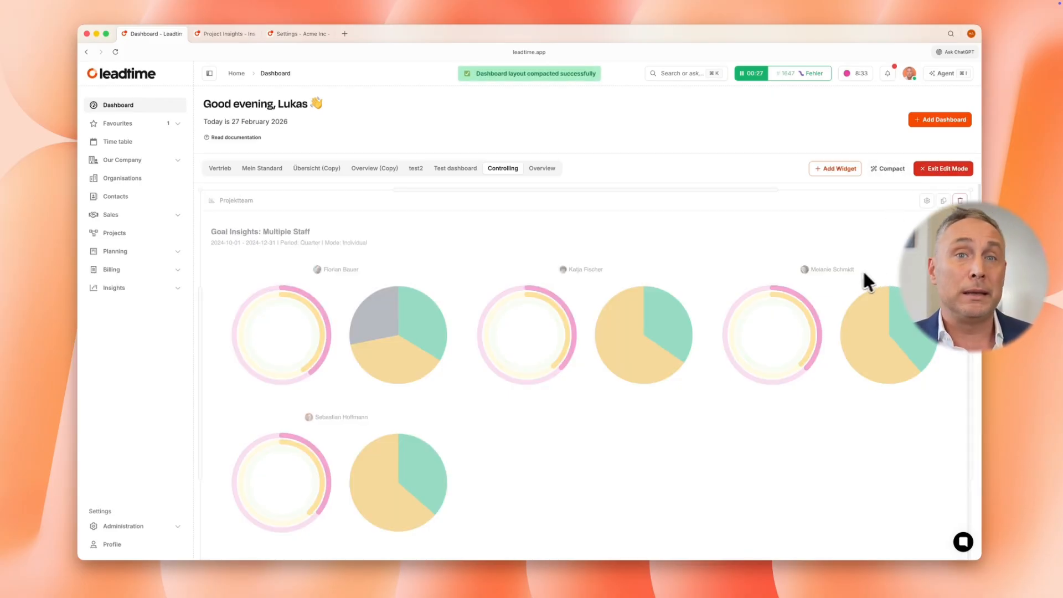
scroll(853, 271, "down", 3)
scroll(846, 278, "down", 9)
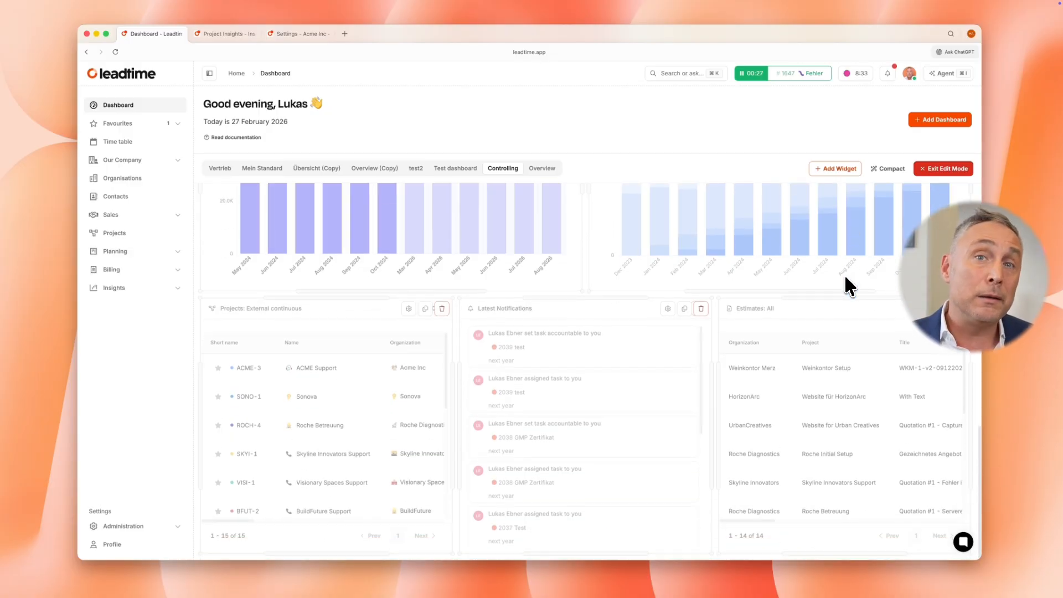
scroll(845, 274, "up", 6)
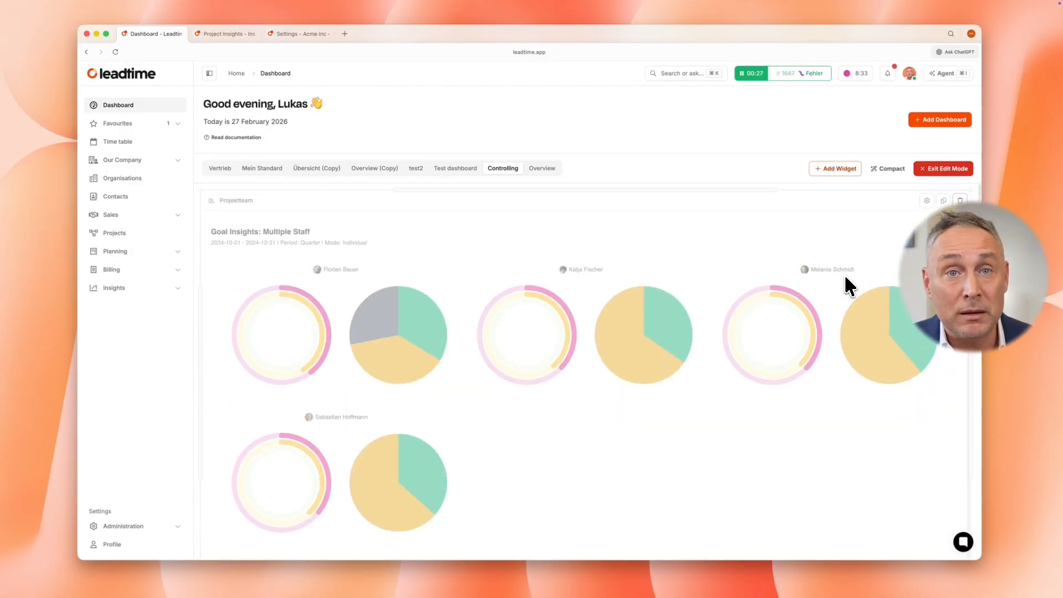
Create a new dashboard named My day and add an Attendance Widget as its first widget
left_click(957, 123)
type("My day")
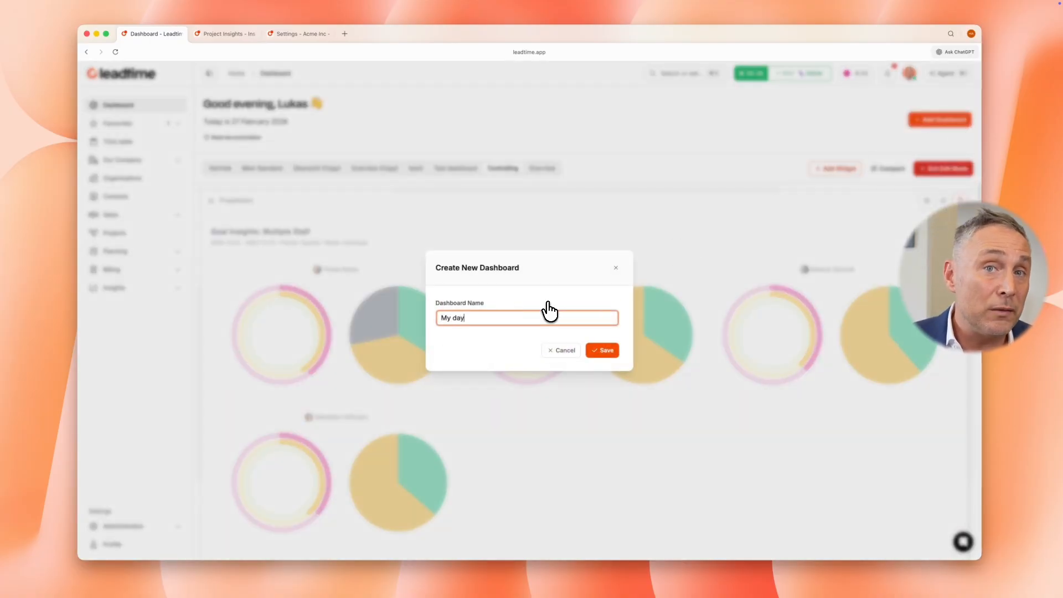
left_click(606, 347)
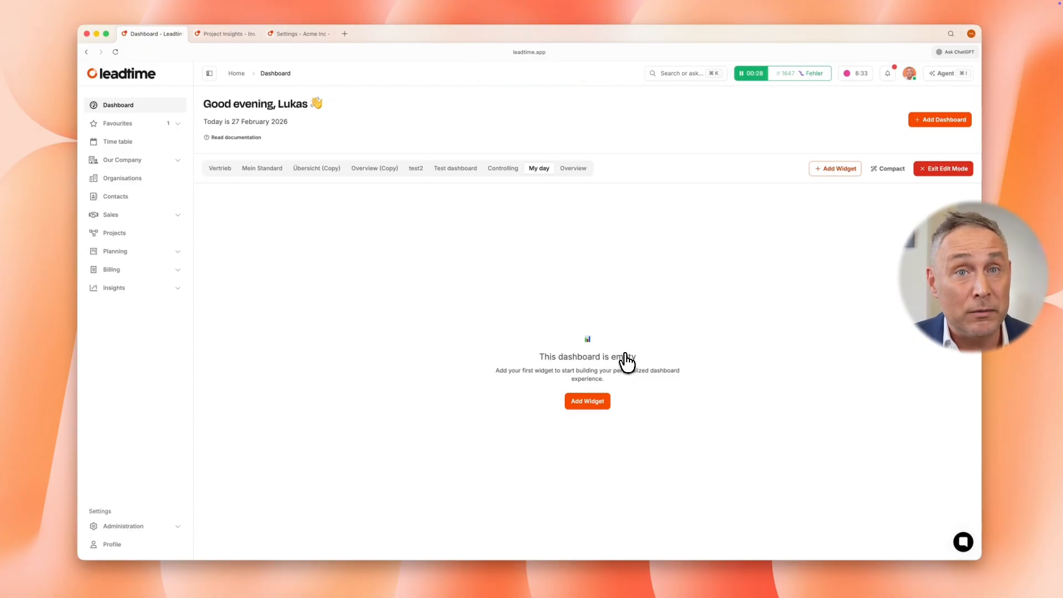
left_click(839, 170)
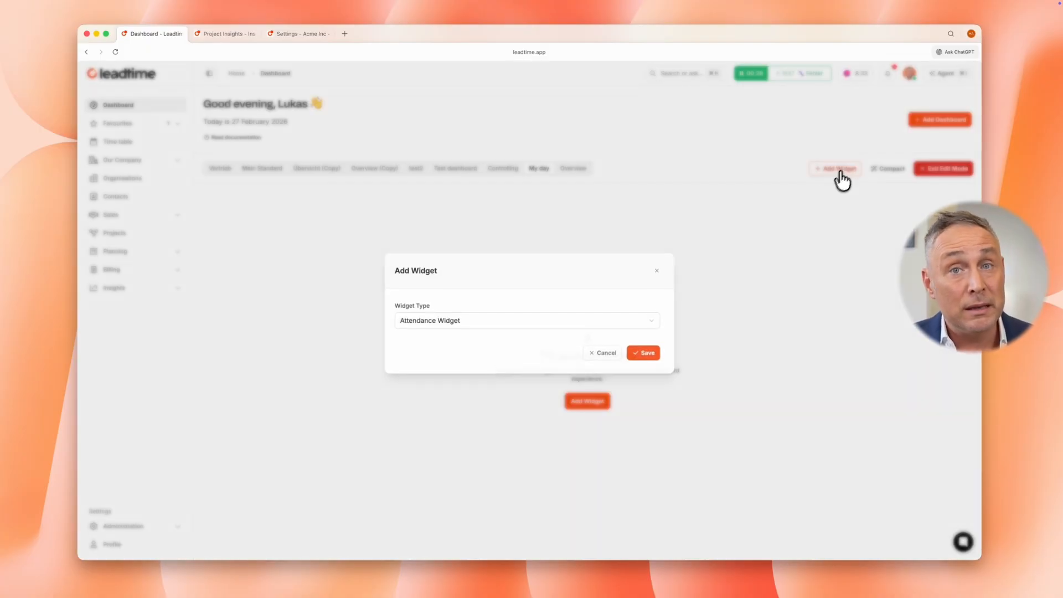
left_click(644, 353)
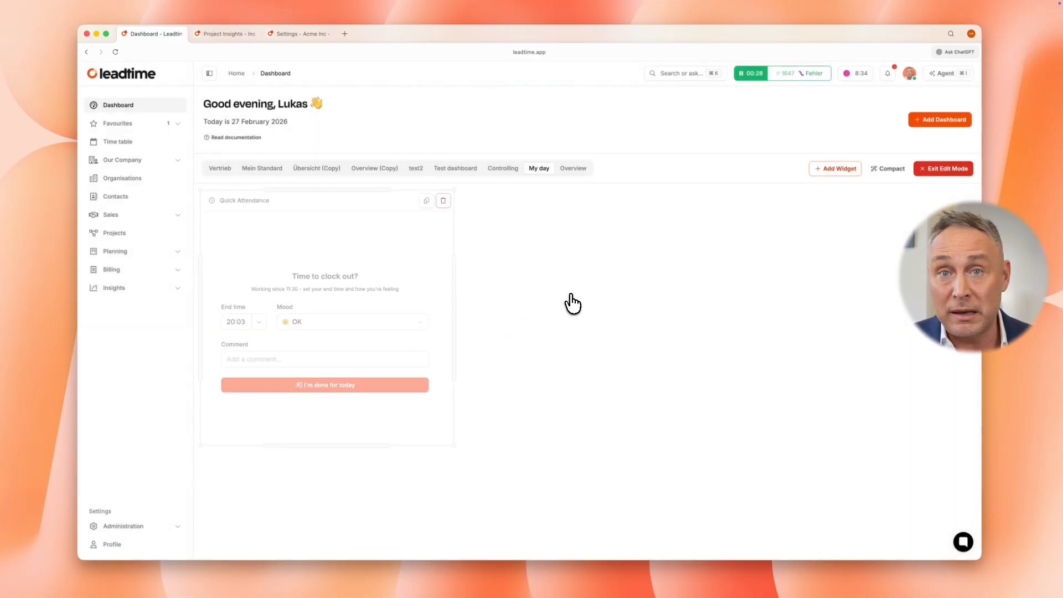
Add a Time Chart Widget for the time period Today to the My day dashboard
left_click(833, 169)
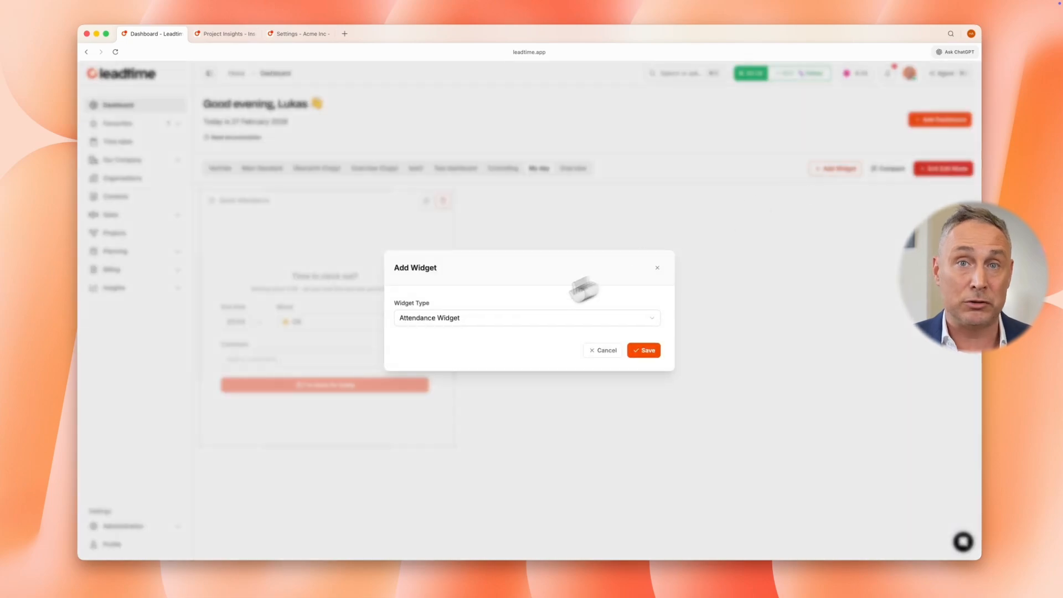
left_click(500, 319)
type("tim")
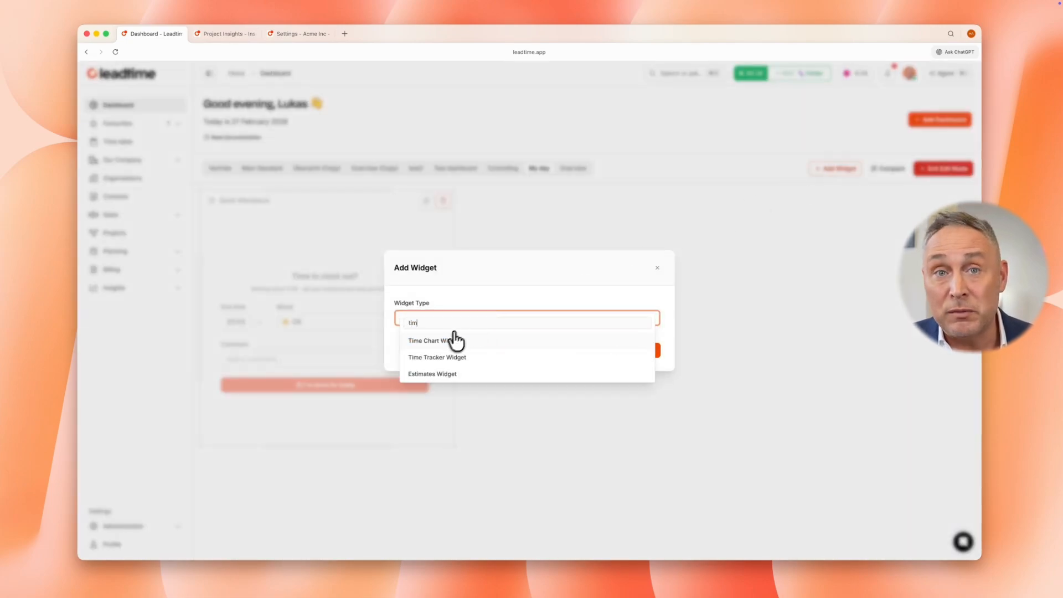
left_click(449, 356)
left_click(639, 391)
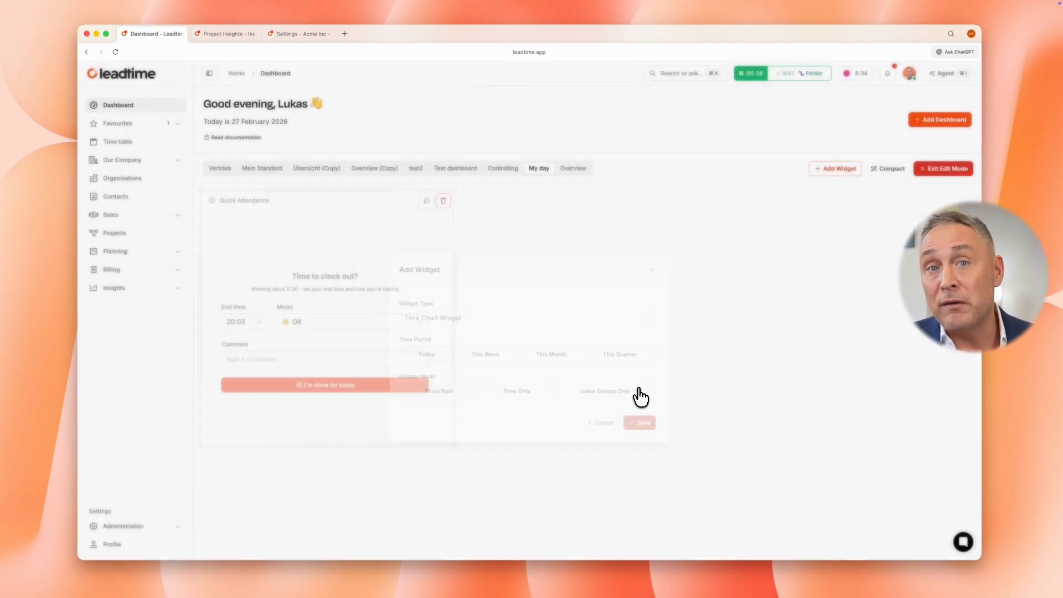
Add a Calendar Widget with the display mode Attendance to the My day dashboard
left_click(831, 168)
left_click(541, 321)
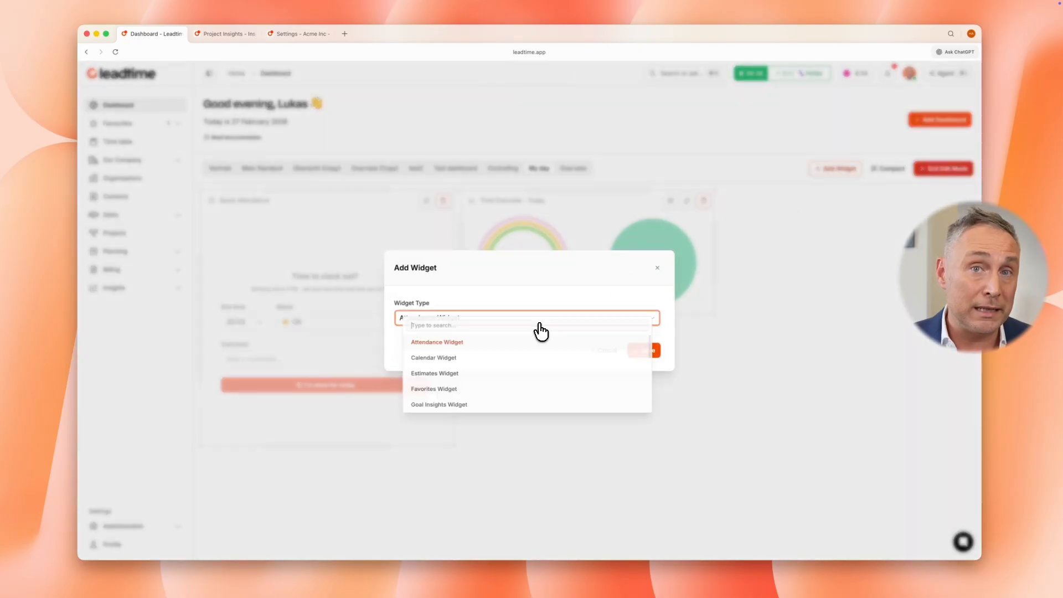
type("cal")
left_click(541, 340)
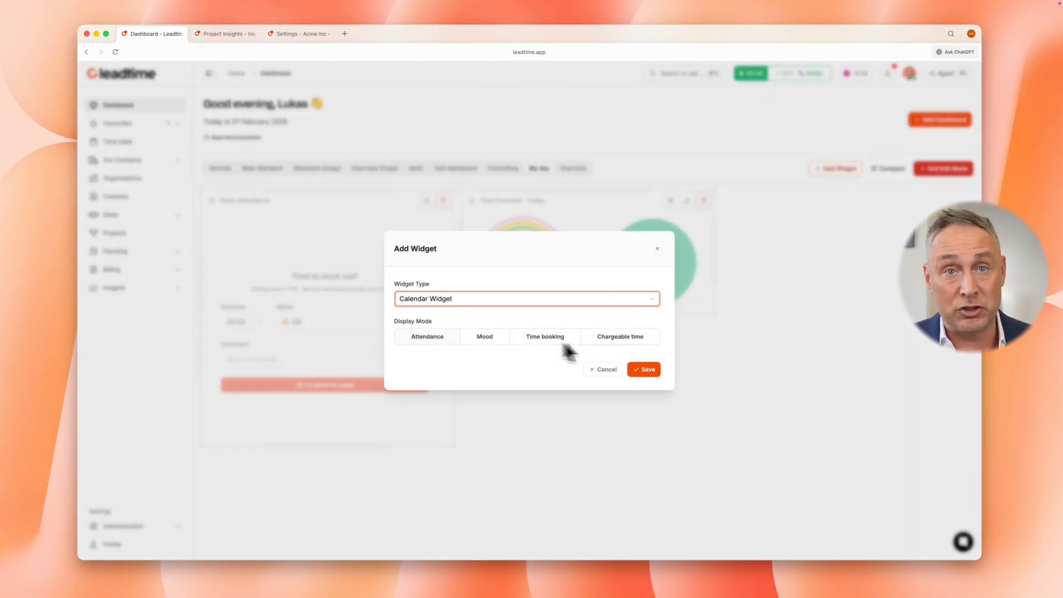
left_click(646, 369)
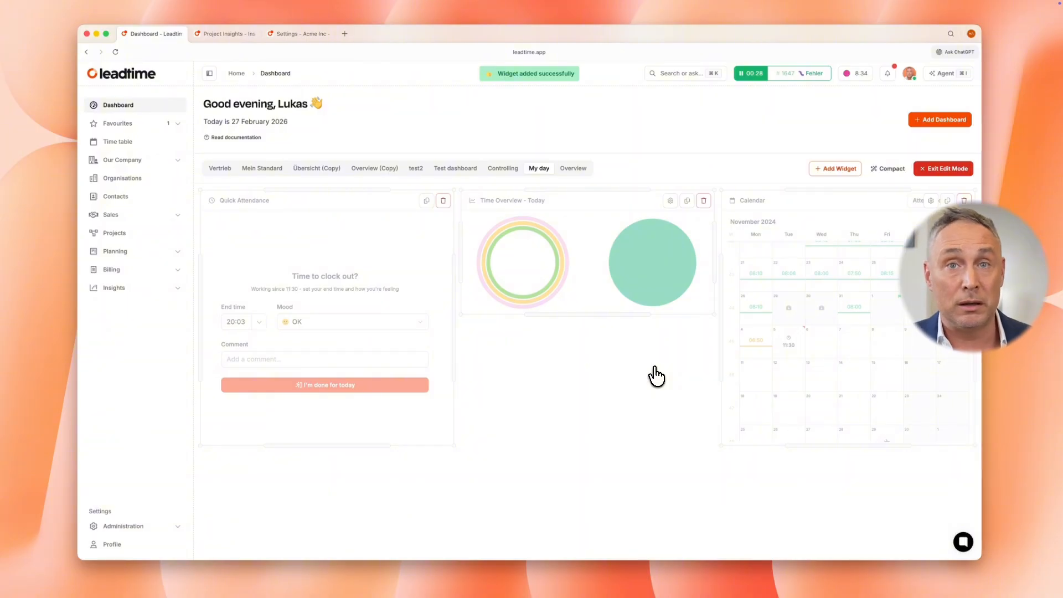
Add a Stack Widget to the My day dashboard
left_click(835, 170)
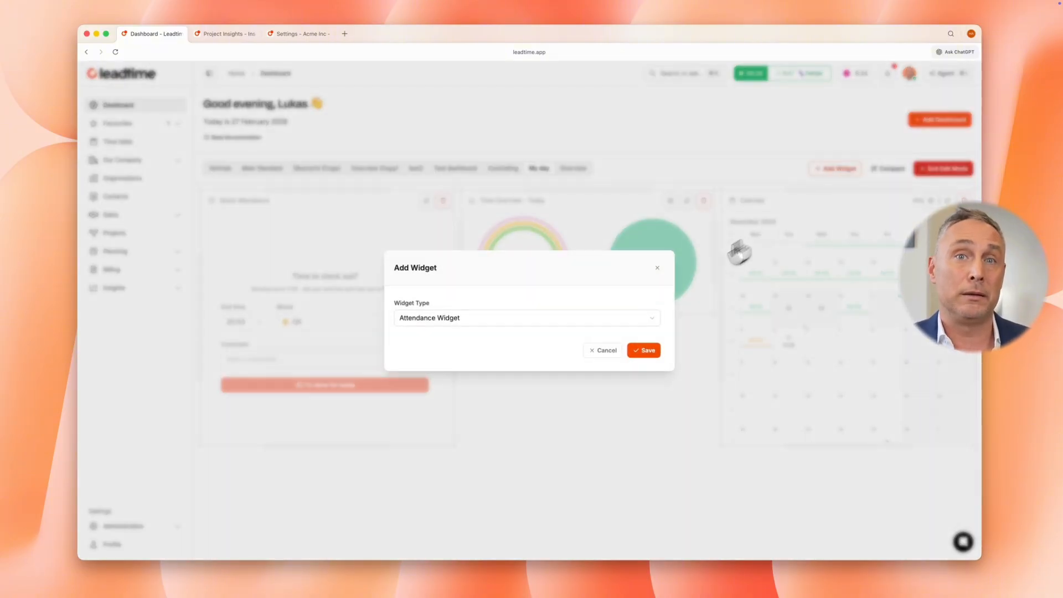
left_click(575, 320)
type("s")
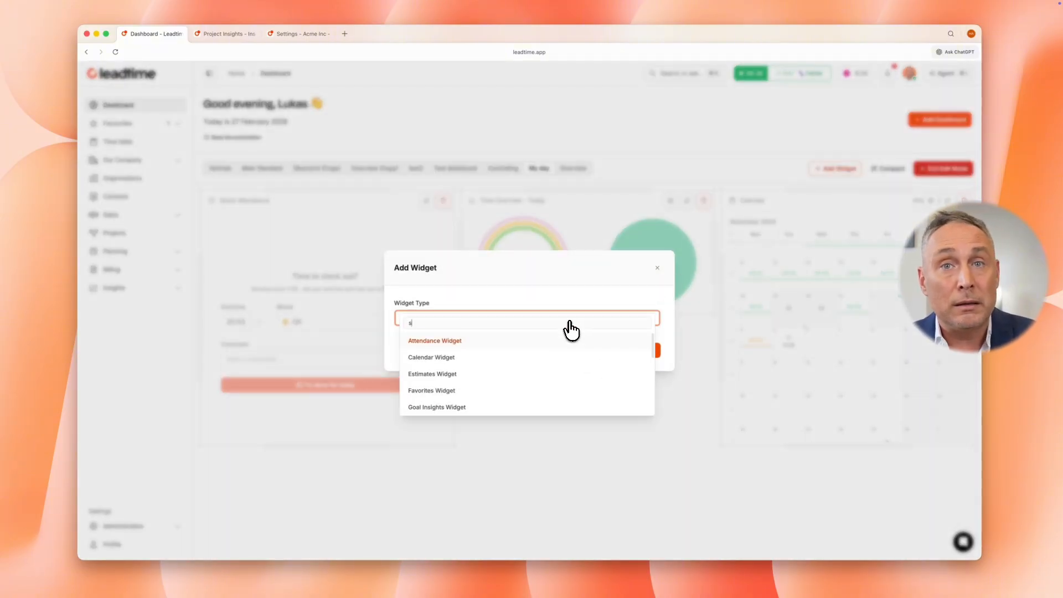
type("ta")
left_click(511, 340)
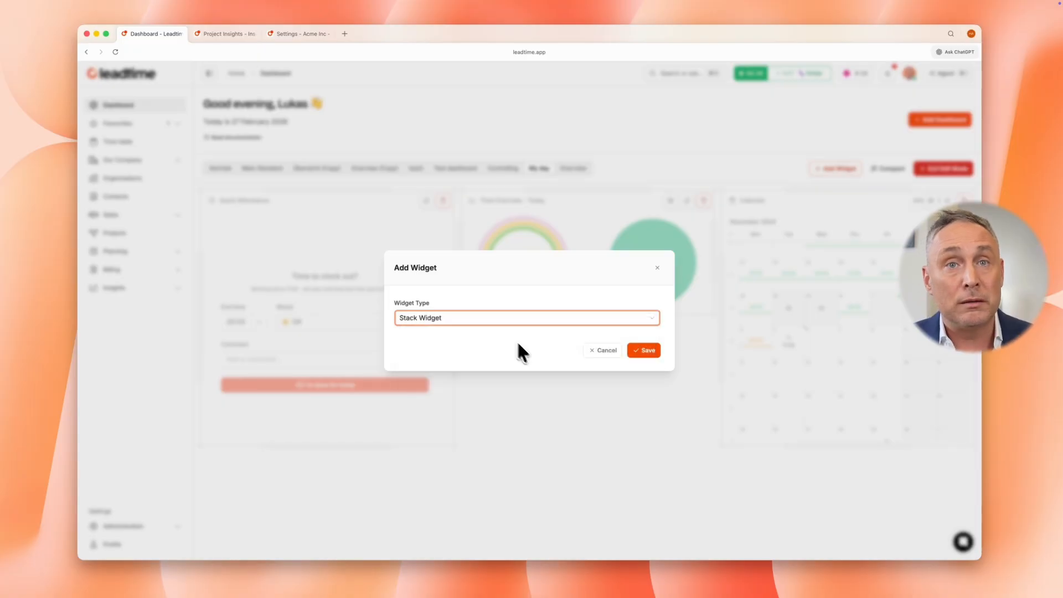
left_click(642, 351)
Move the Stack widget below the Quick Attendance widget and widen it to half the dashboard width
scroll(659, 401, "down", 3)
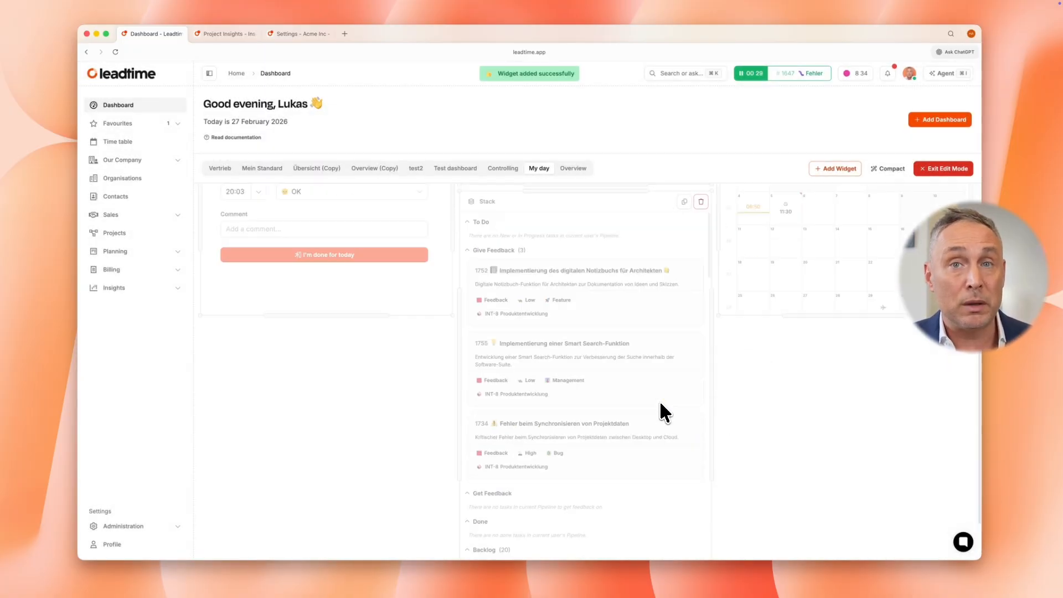
left_click_drag(629, 214, 390, 404)
left_click_drag(453, 435, 570, 433)
Add a Tasks Widget to the My day dashboard with the task source All tasks and the view Open tasks
left_click(840, 169)
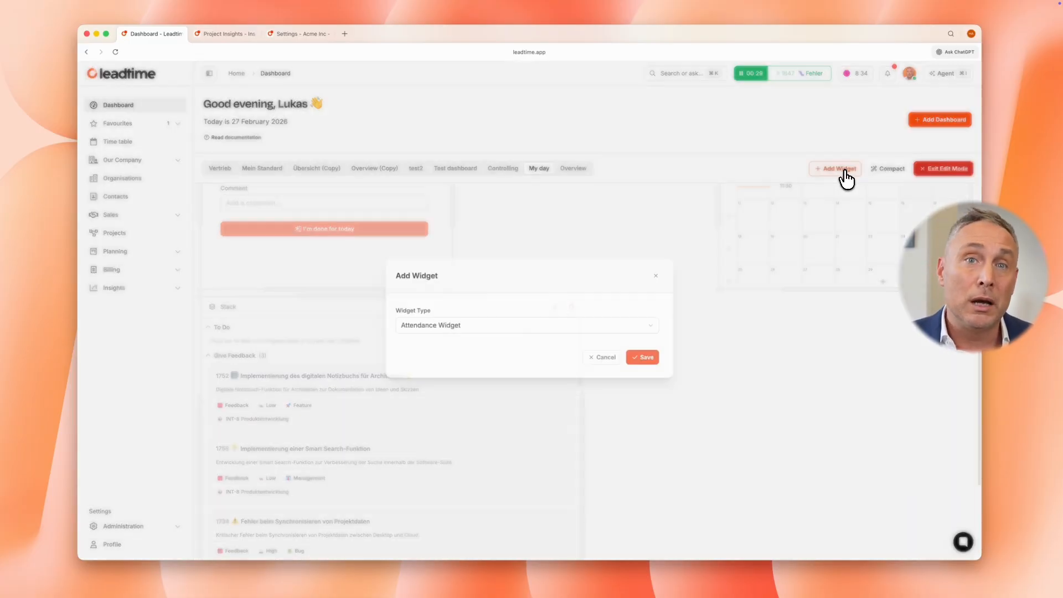
left_click(536, 320)
type("Tas")
left_click(531, 341)
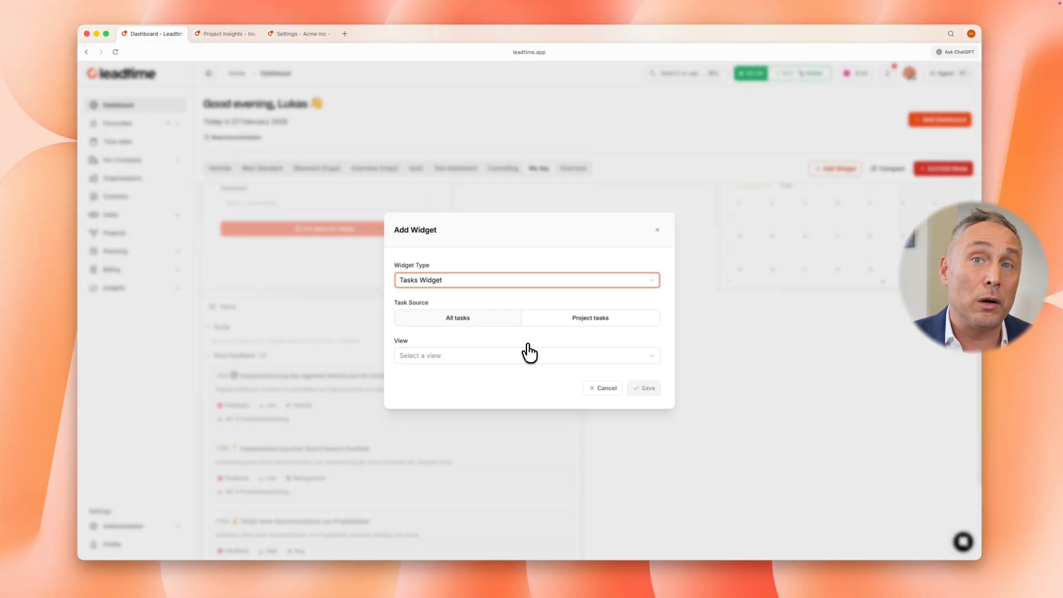
left_click(526, 355)
left_click(470, 372)
left_click(644, 387)
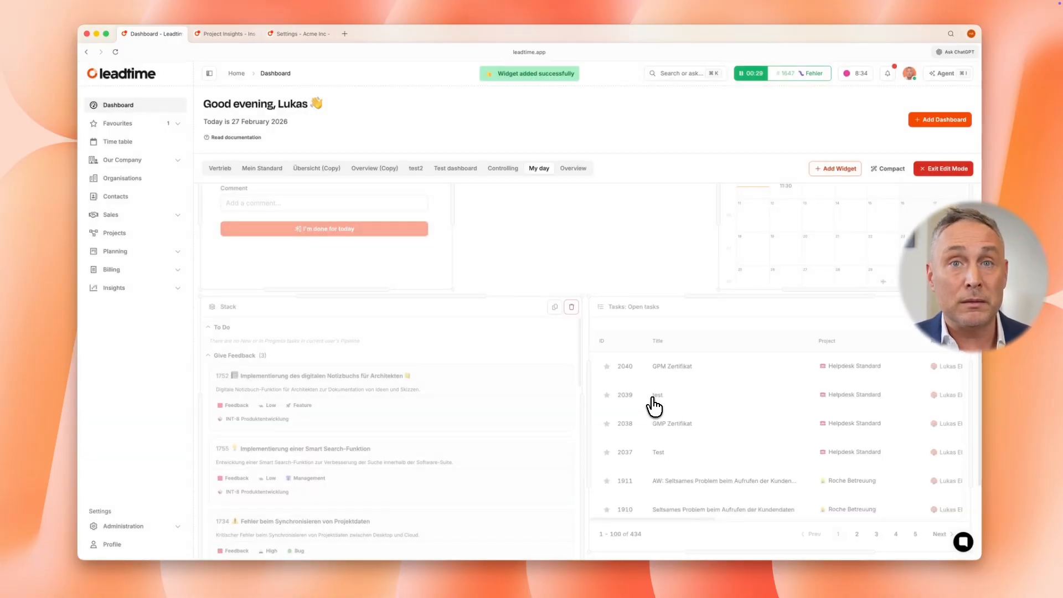
Add a Time Tracker Widget to the My day dashboard
left_click(839, 169)
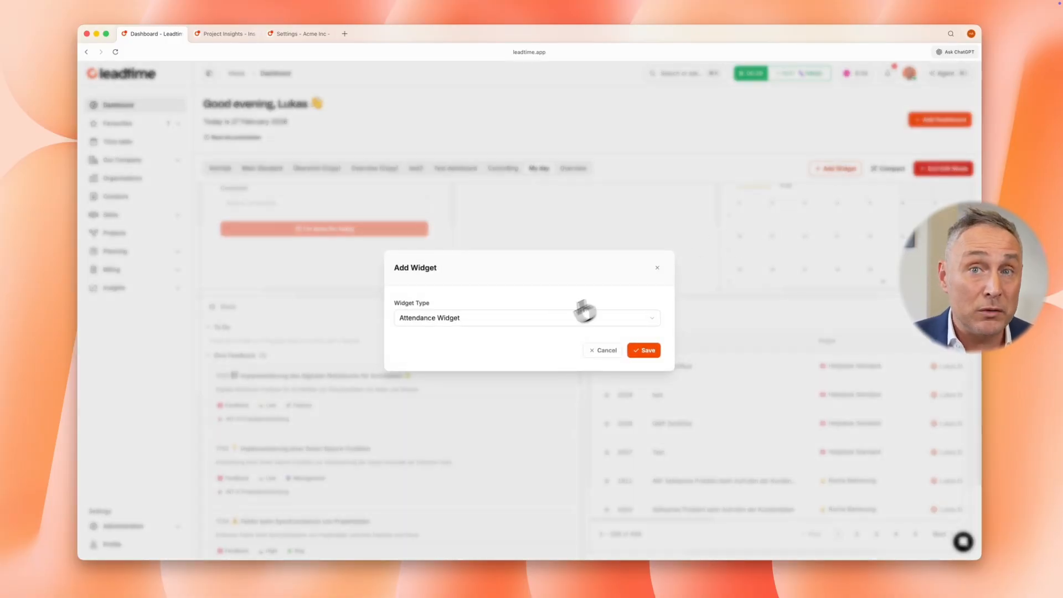
left_click(545, 320)
type("tim")
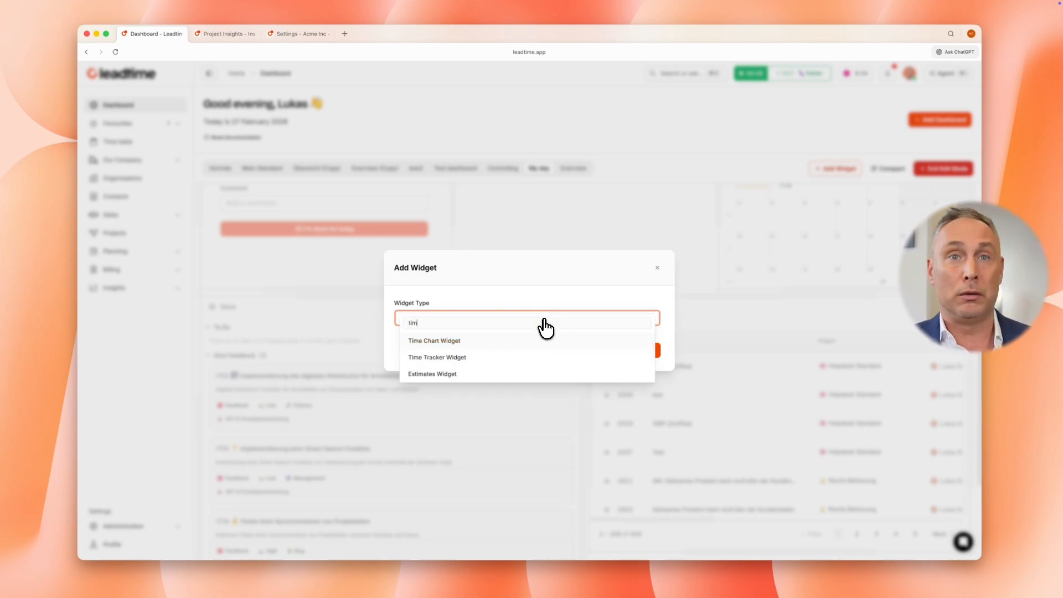
left_click(470, 362)
left_click(641, 350)
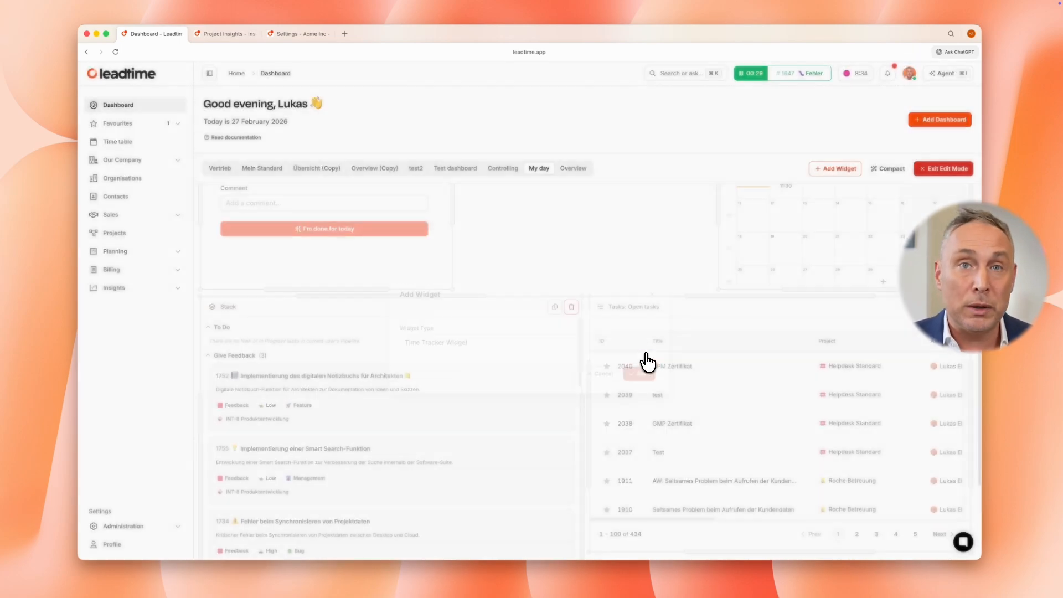
left_click_drag(674, 309, 1024, 405)
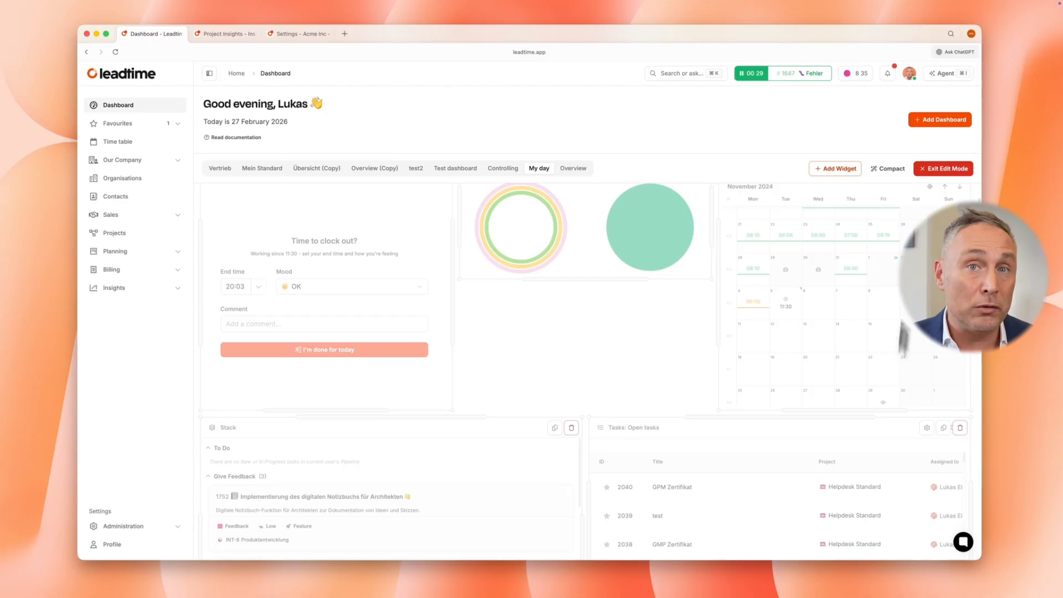
Exit edit mode and review the widgets of the My day dashboard from start to end
left_click(936, 170)
scroll(637, 328, "up", 1)
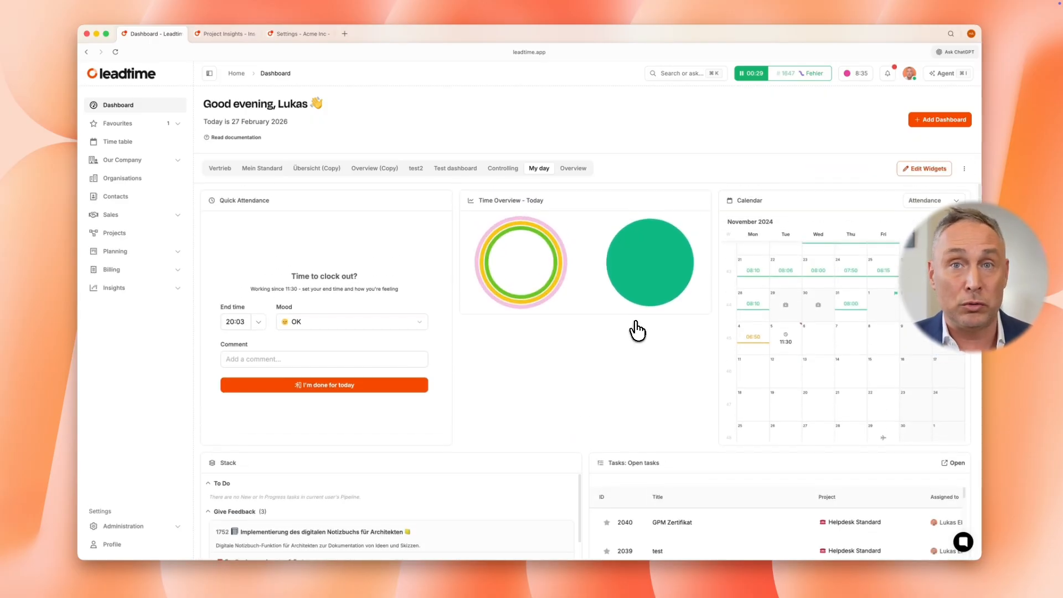
scroll(637, 330, "down", 10)
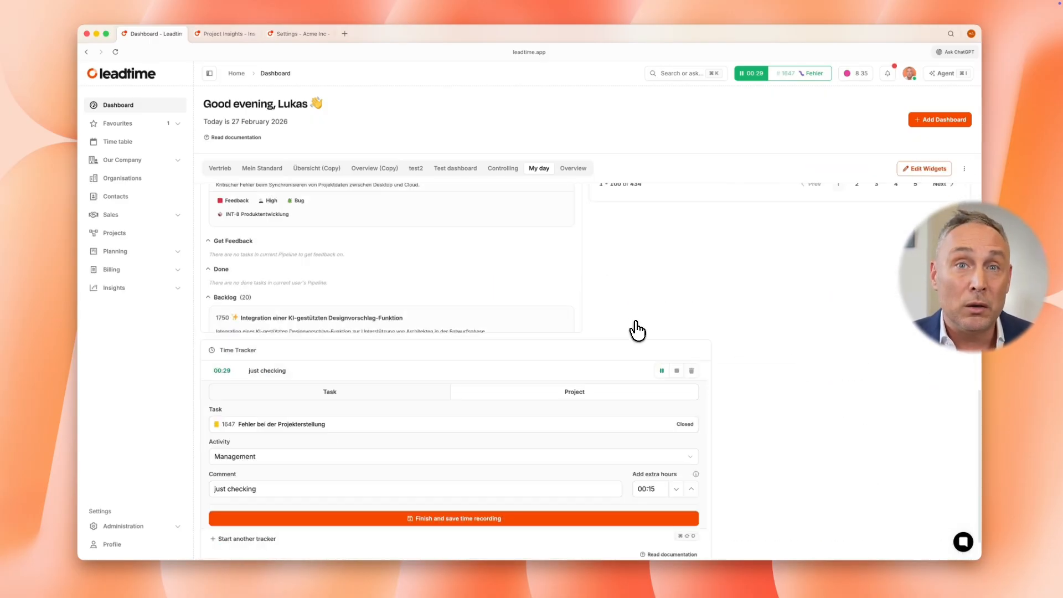
scroll(636, 330, "down", 2)
Return to edit mode and open the Tasks widget's settings to examine its task source and view, closing them without saving
left_click(935, 169)
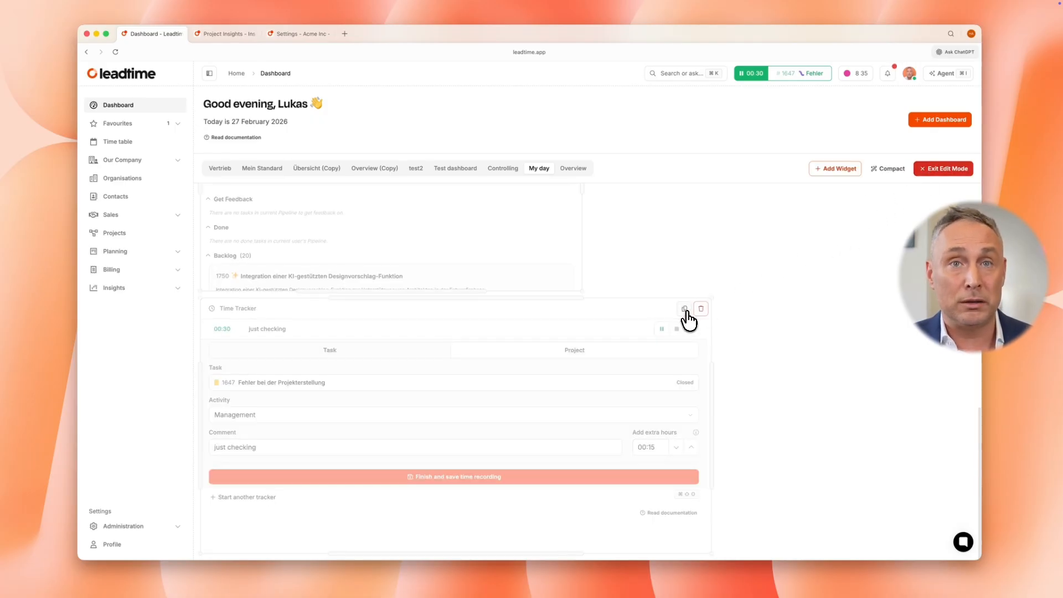
scroll(688, 321, "up", 8)
scroll(688, 320, "up", 12)
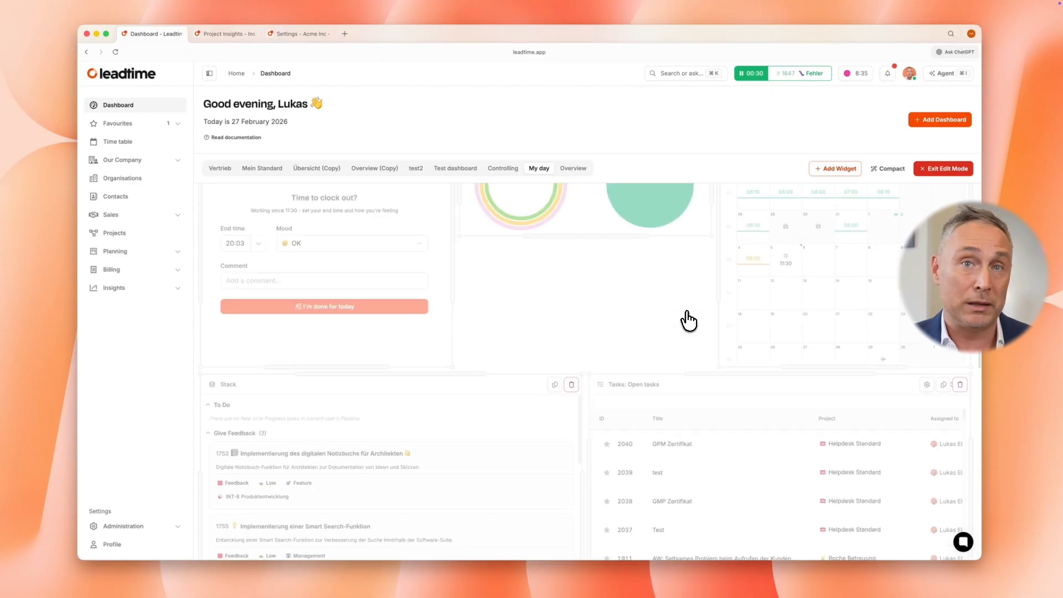
scroll(689, 320, "up", 3)
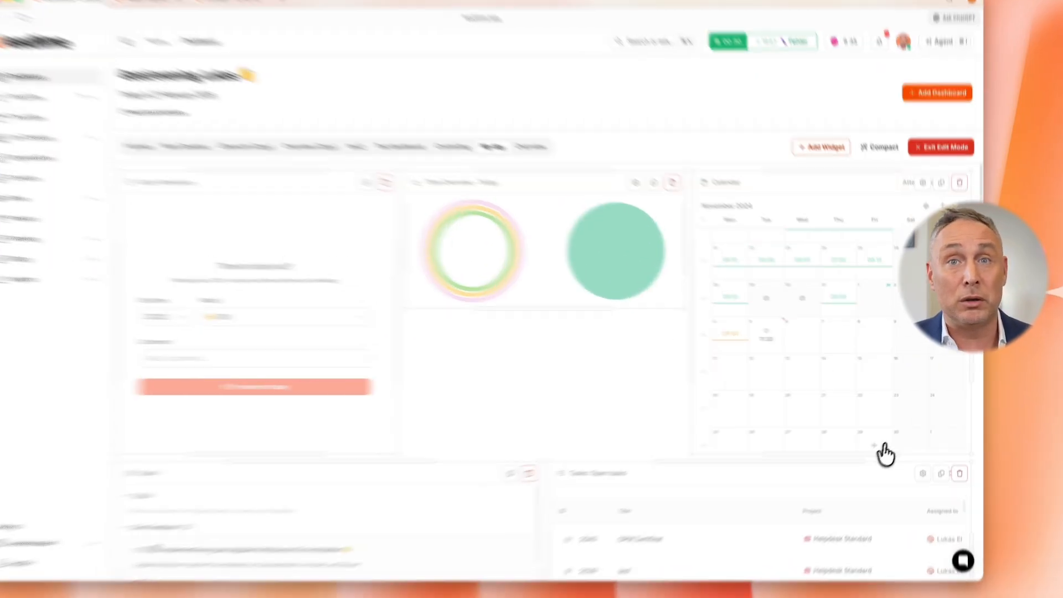
left_click(907, 510)
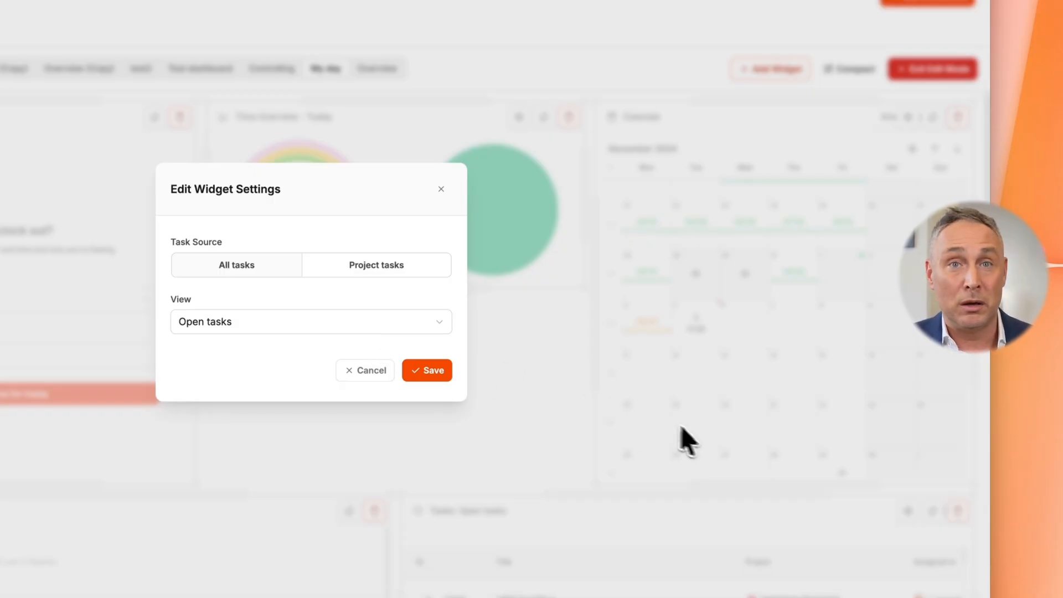
left_click(370, 371)
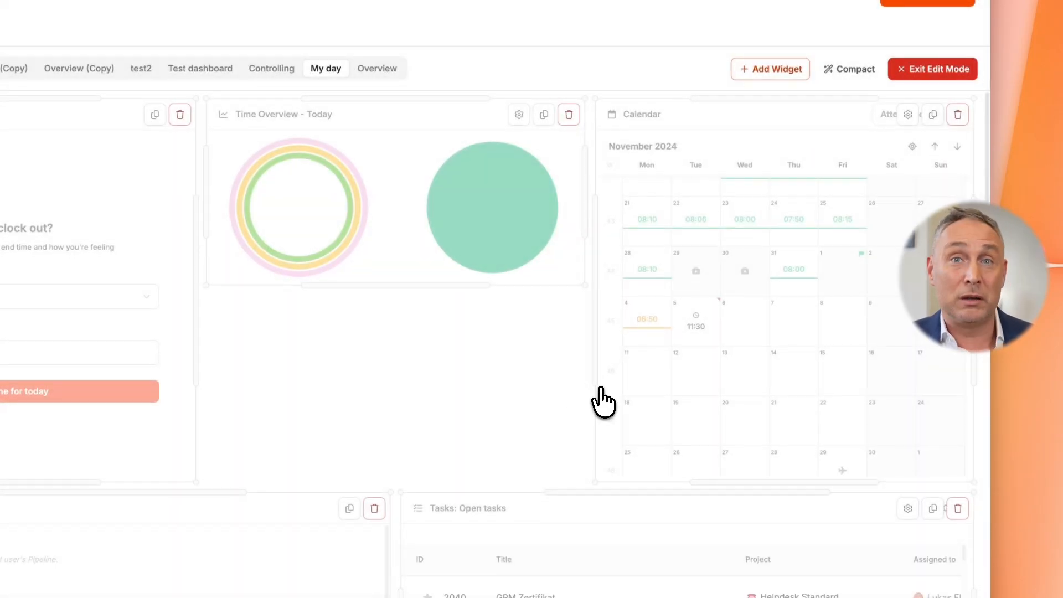
scroll(560, 408, "down", 2)
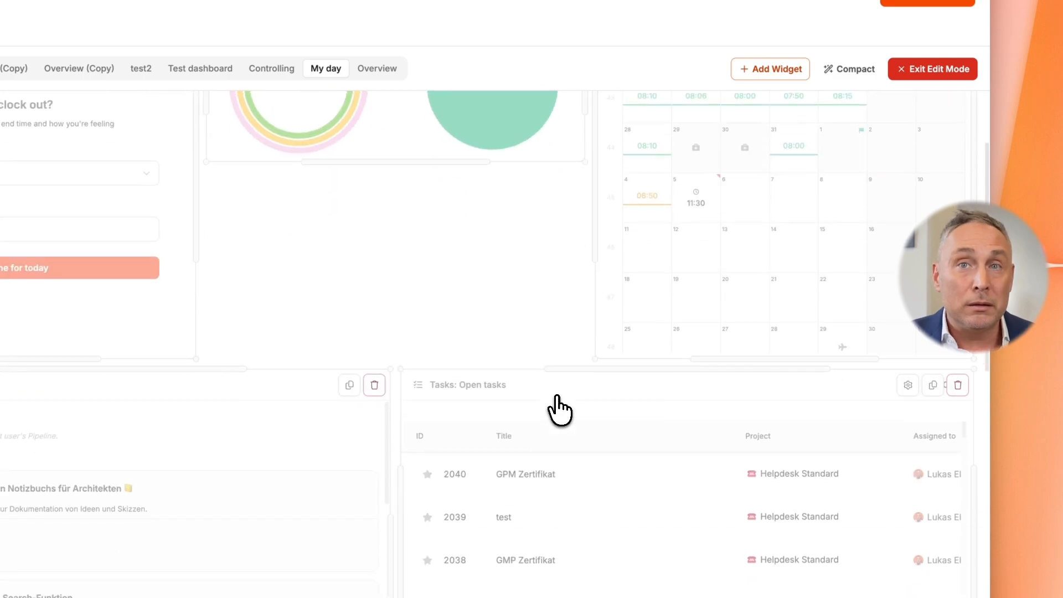
Duplicate the Time Overview - Today widget and delete the copy
scroll(559, 408, "up", 2)
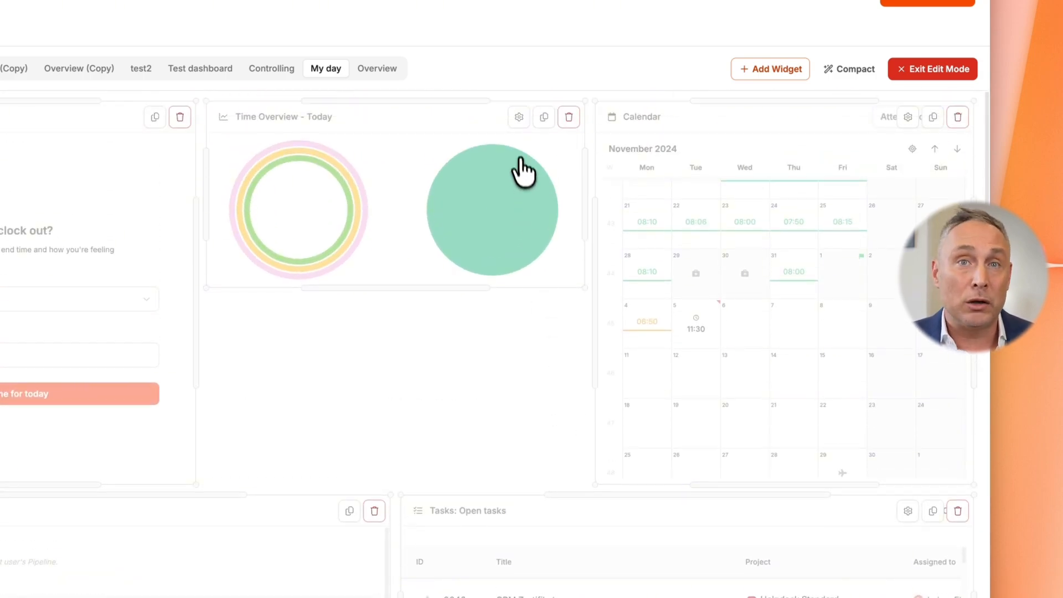
left_click(544, 117)
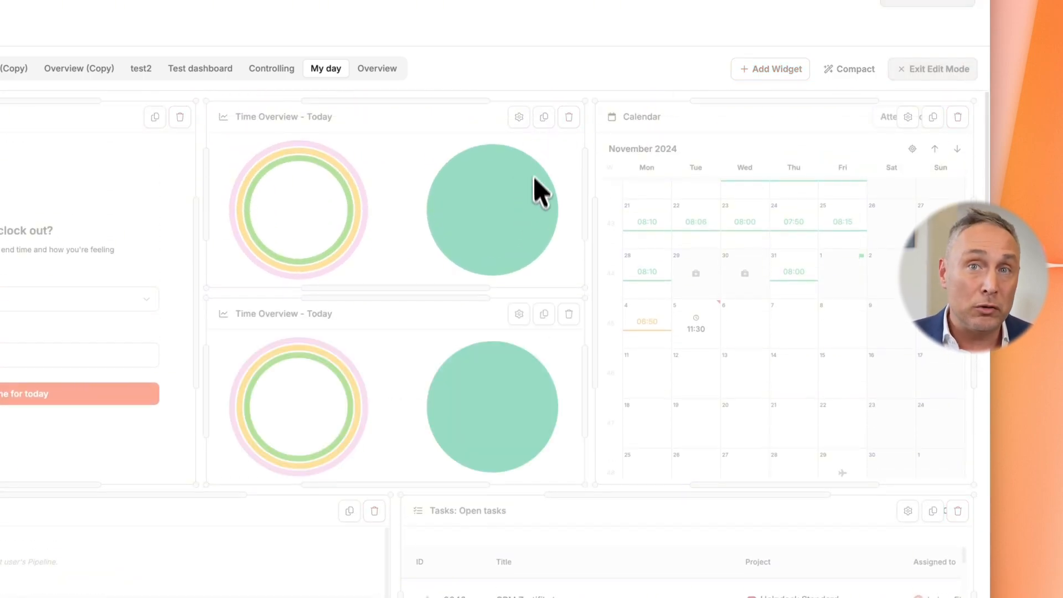
left_click(567, 315)
left_click(382, 307)
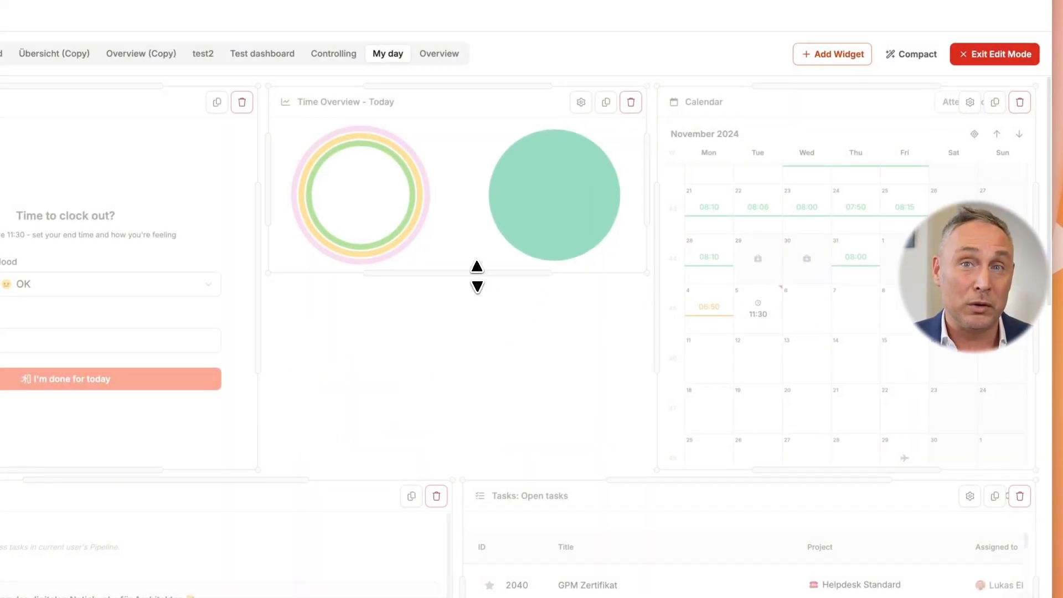
Stretch the Time Overview widget to its neighbours' height, and place the Time Tracker below the Tasks widget at matching width and reduced height
left_click_drag(478, 273, 485, 470)
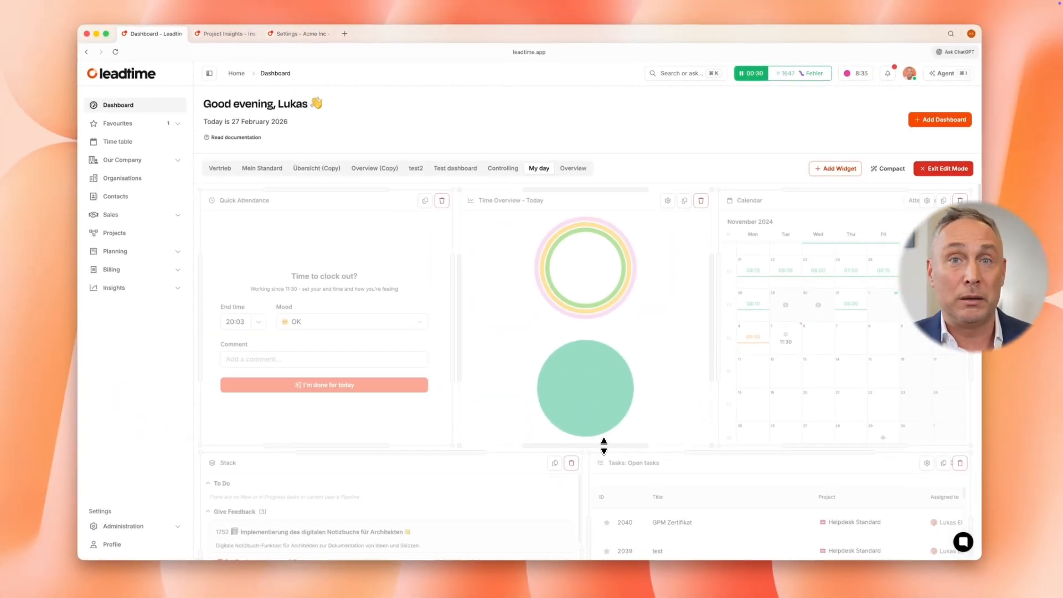
scroll(749, 394, "down", 10)
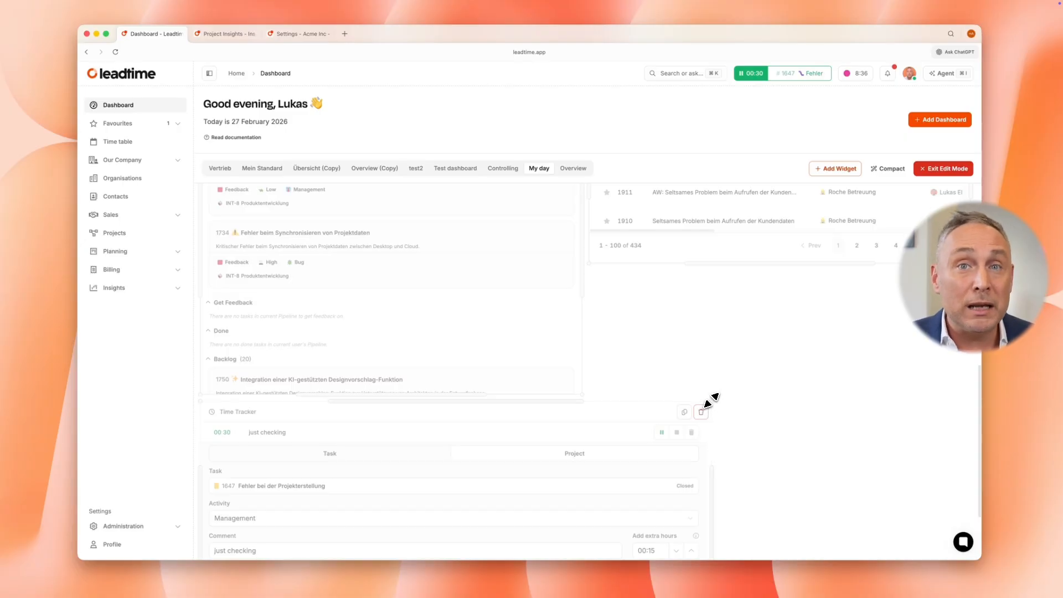
left_click_drag(586, 408, 831, 288)
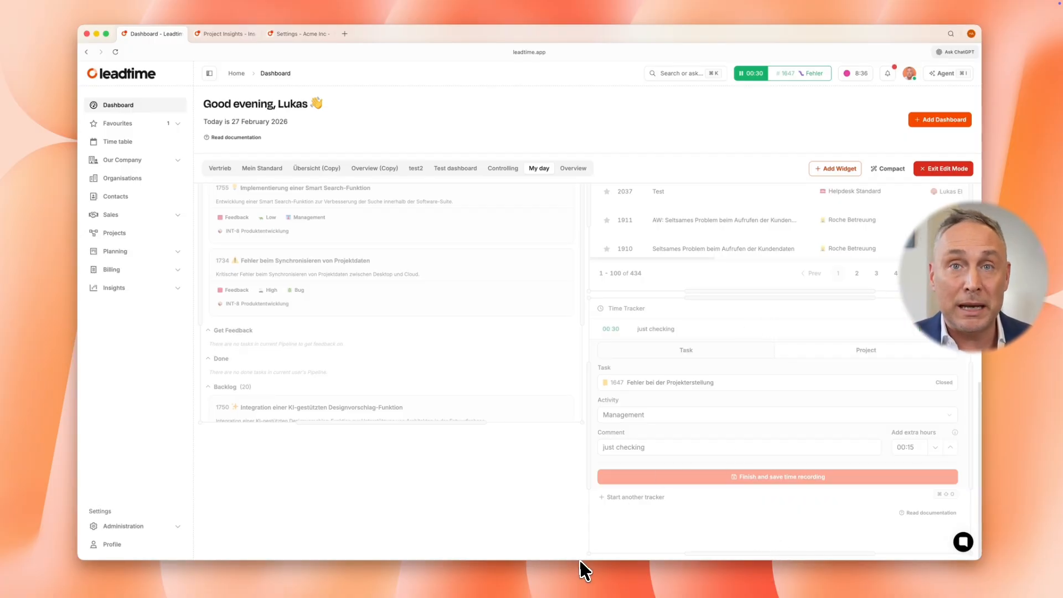
left_click_drag(590, 553, 590, 436)
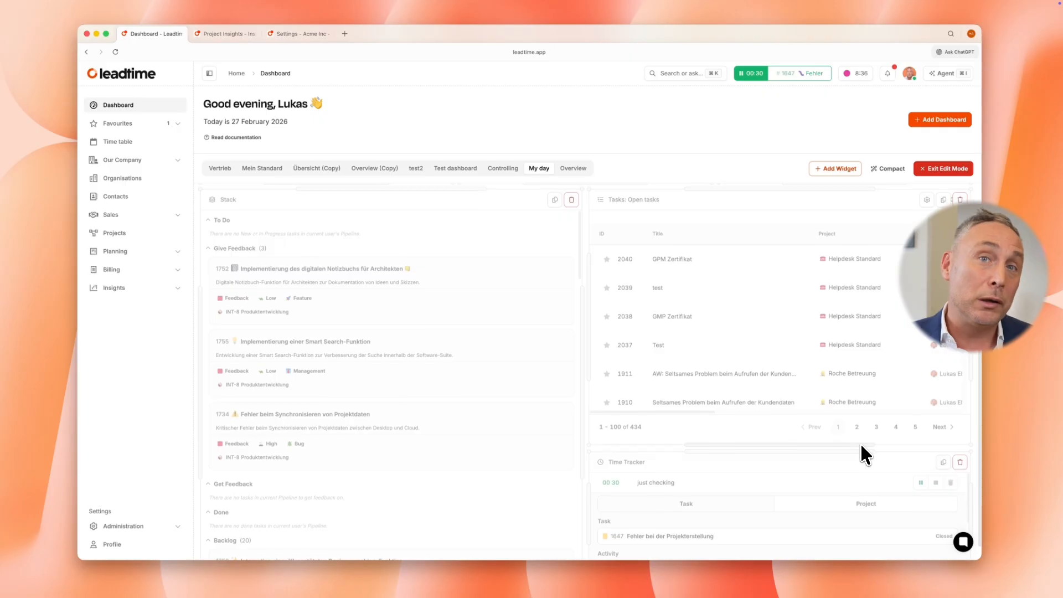
Exit edit mode and switch to the Controlling dashboard and back to My day
scroll(779, 405, "up", 5)
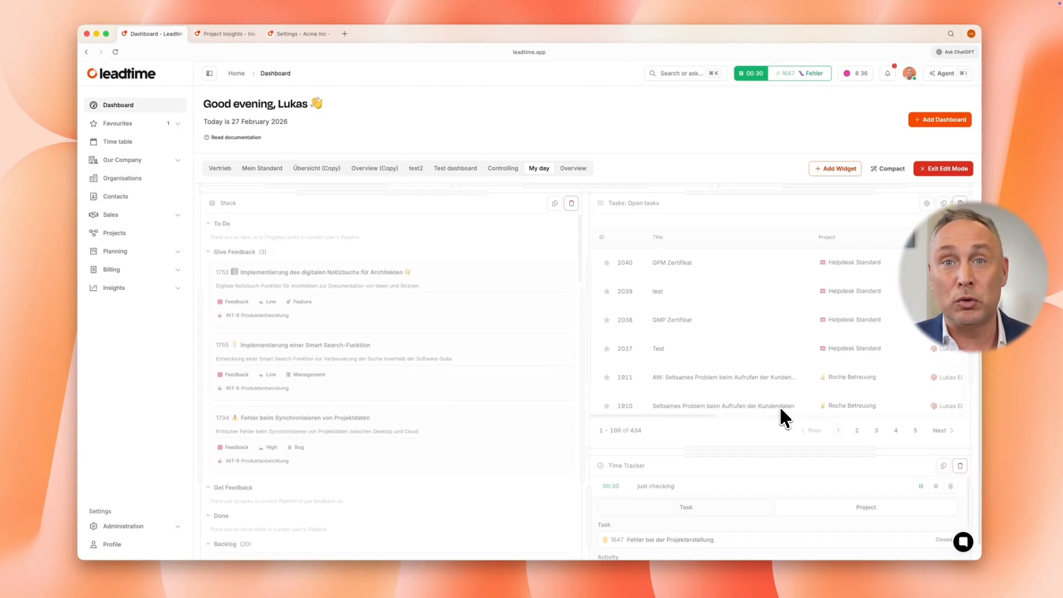
left_click(942, 169)
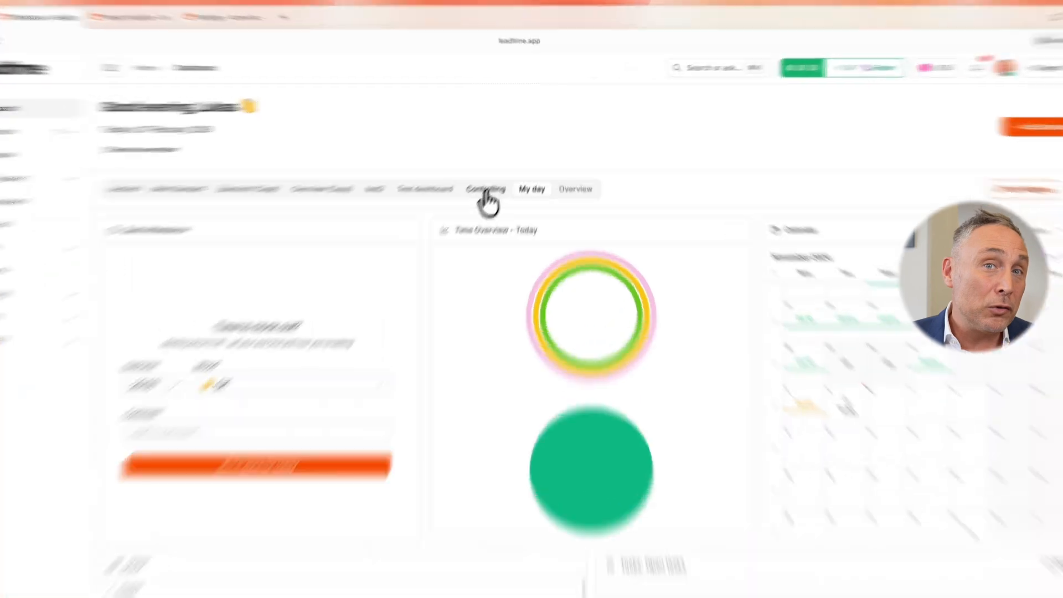
left_click(502, 172)
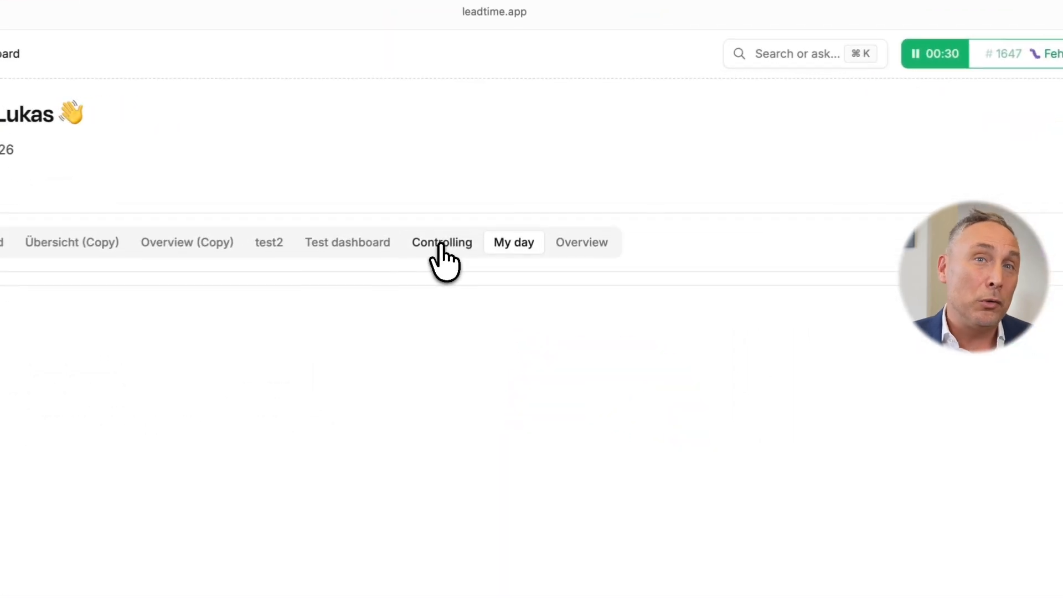
left_click(498, 249)
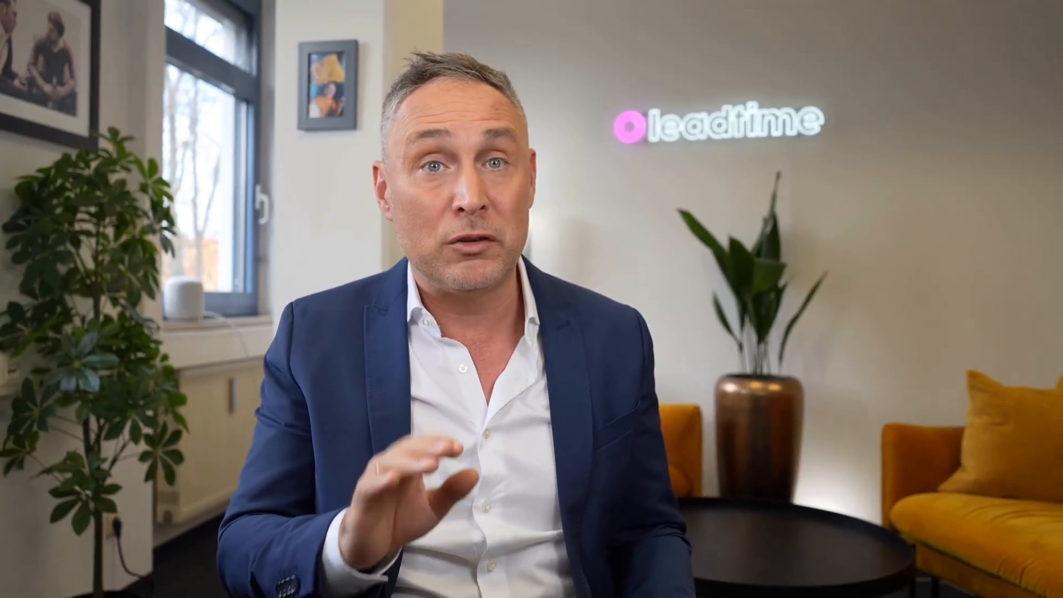